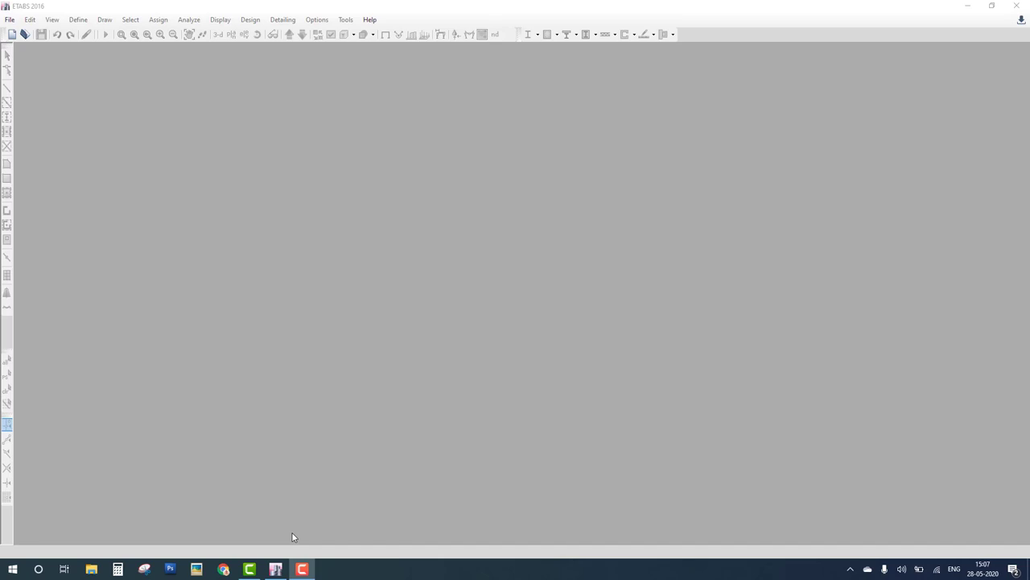
# Bring the ETABS 2016 window to the front from the Windows taskbar.
pyautogui.click(276, 570)
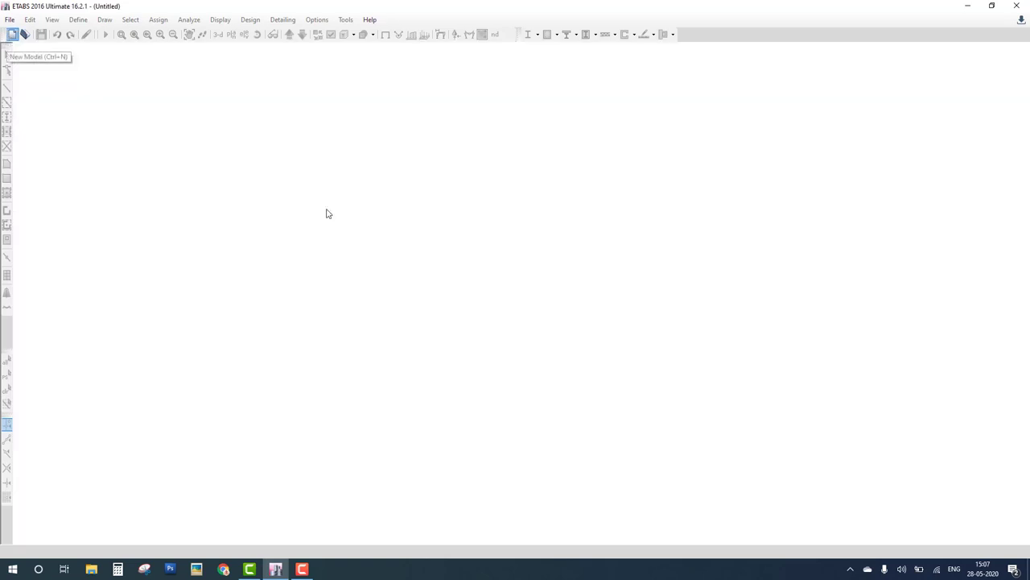
# Start a new model using built-in Metric SI, Indian sections, IS 800:2007 and IS 456:2000 settings.
pyautogui.hotkey('ctrl', 'n')
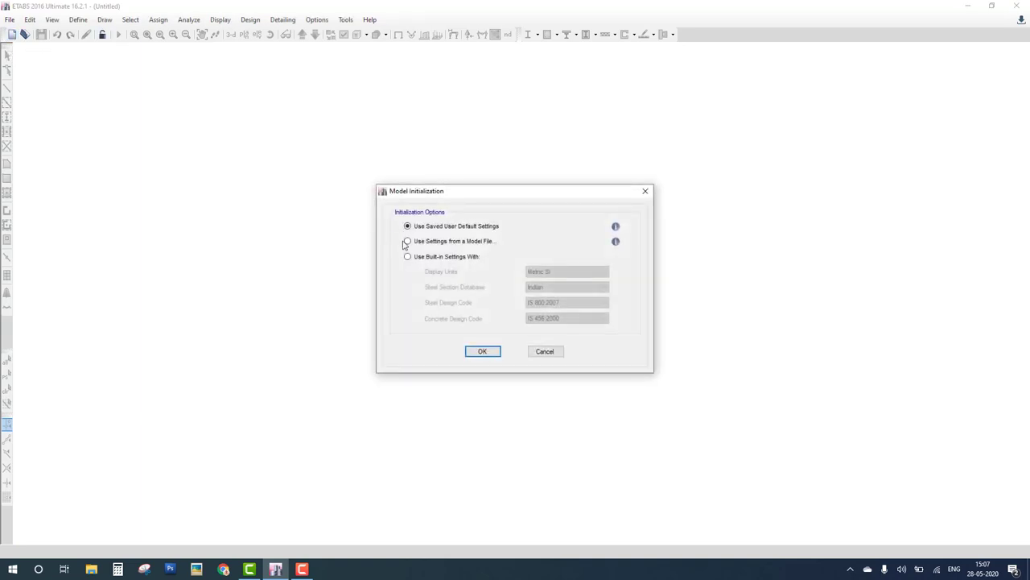
pyautogui.click(409, 256)
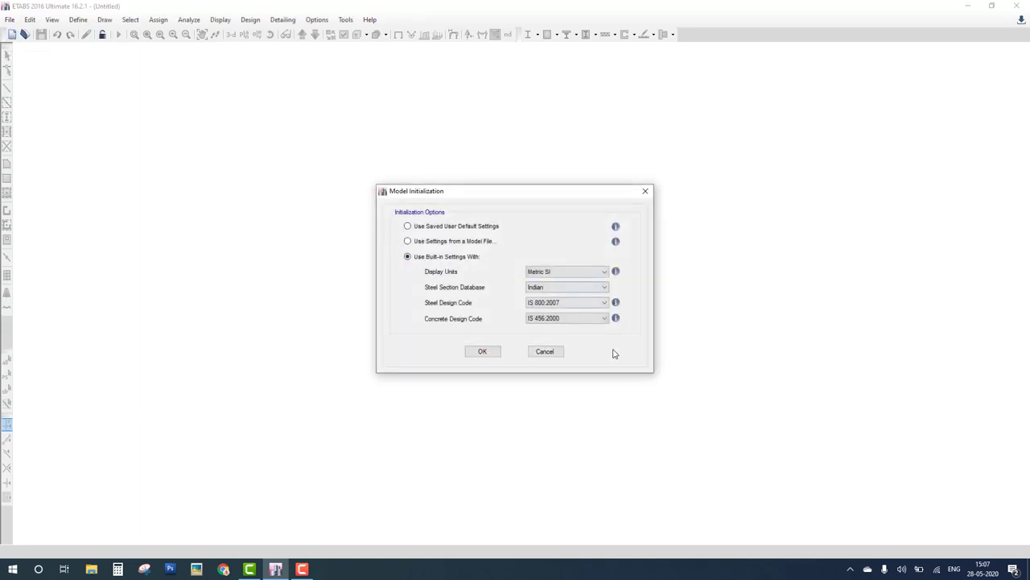
pyautogui.click(489, 352)
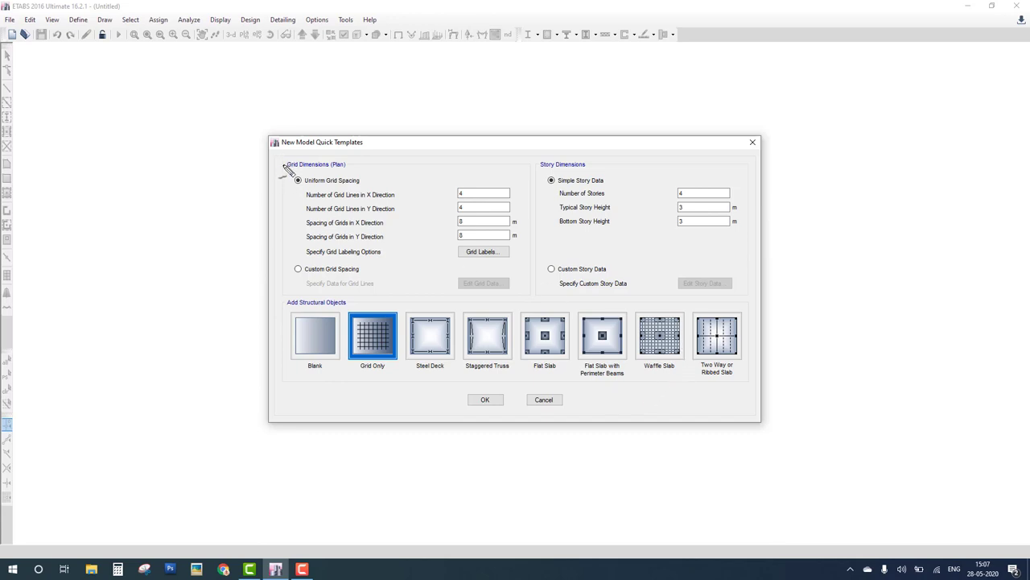
pyautogui.moveTo(282, 165)
pyautogui.mouseDown()
pyautogui.moveTo(275, 281)
pyautogui.moveTo(284, 312)
pyautogui.moveTo(524, 307)
pyautogui.moveTo(532, 294)
pyautogui.moveTo(530, 151)
pyautogui.moveTo(286, 165)
pyautogui.mouseUp()
pyautogui.moveTo(369, 179); pyautogui.dragTo(395, 163)
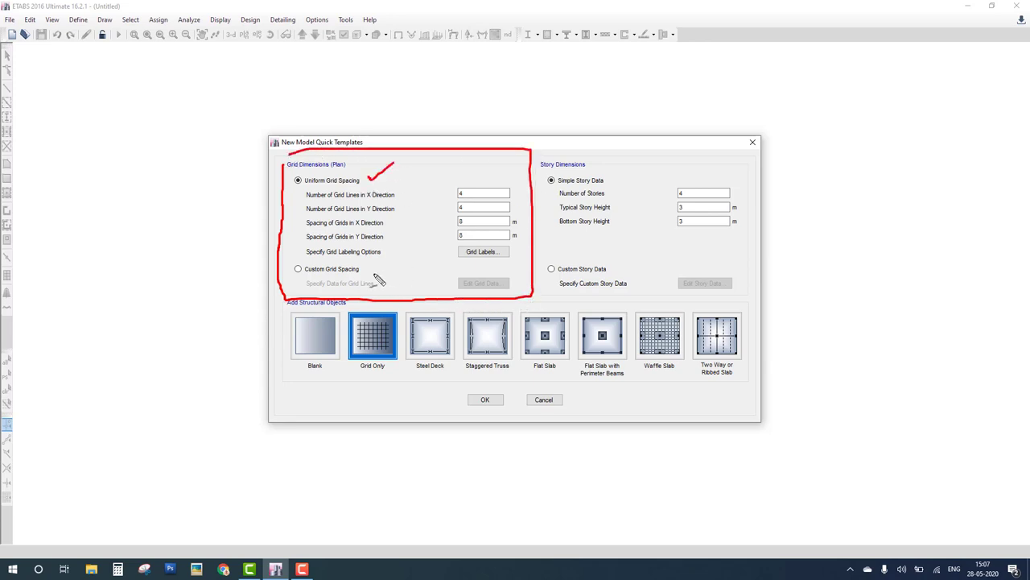
pyautogui.moveTo(372, 275); pyautogui.dragTo(405, 260)
pyautogui.moveTo(393, 177)
pyautogui.mouseDown()
pyautogui.moveTo(418, 176)
pyautogui.moveTo(419, 265)
pyautogui.moveTo(393, 262)
pyautogui.mouseUp()
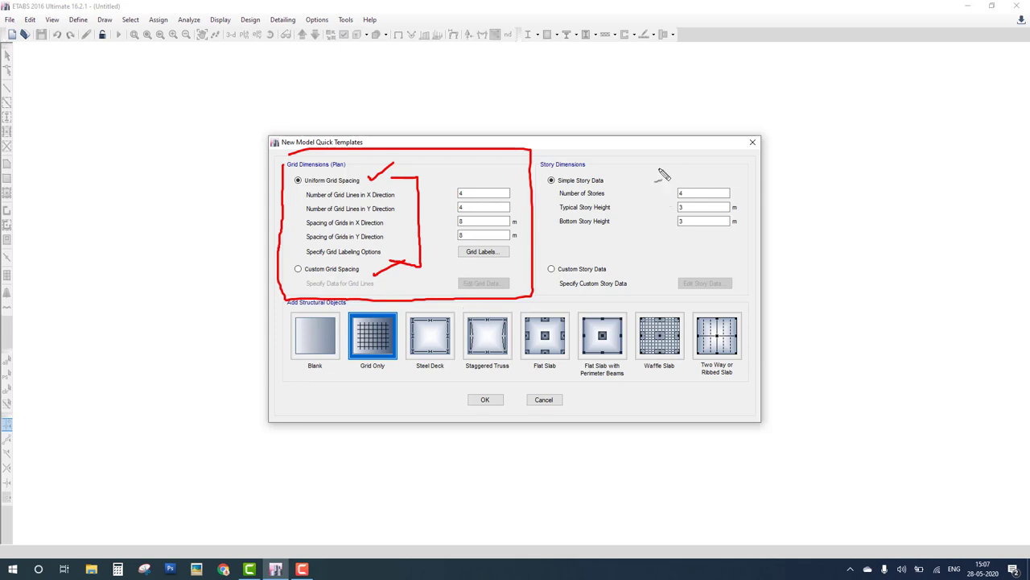
pyautogui.moveTo(652, 94)
pyautogui.mouseDown()
pyautogui.moveTo(649, 250)
pyautogui.moveTo(931, 257)
pyautogui.moveTo(930, 96)
pyautogui.moveTo(650, 95)
pyautogui.mouseUp()
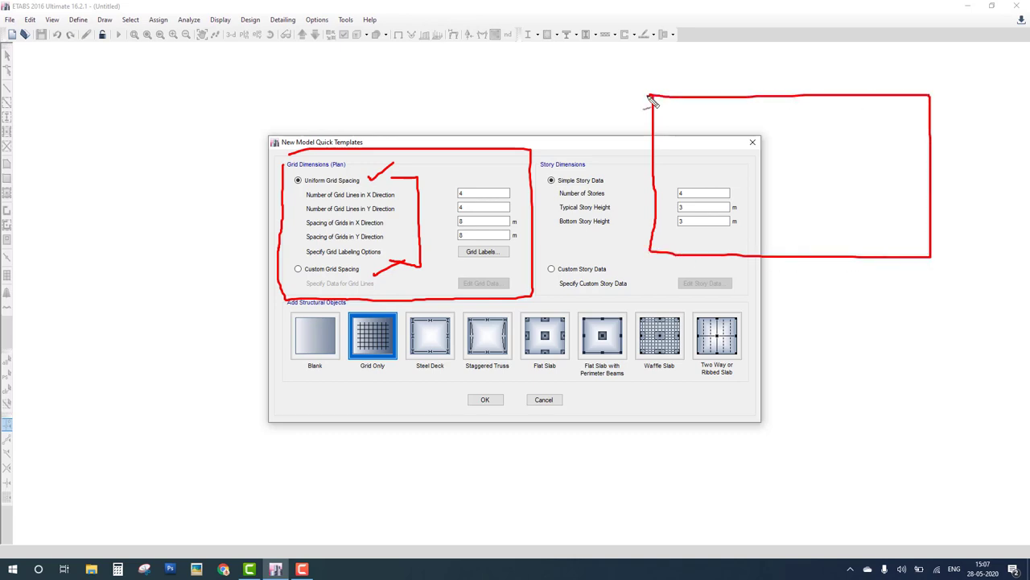
pyautogui.moveTo(744, 97); pyautogui.dragTo(749, 251)
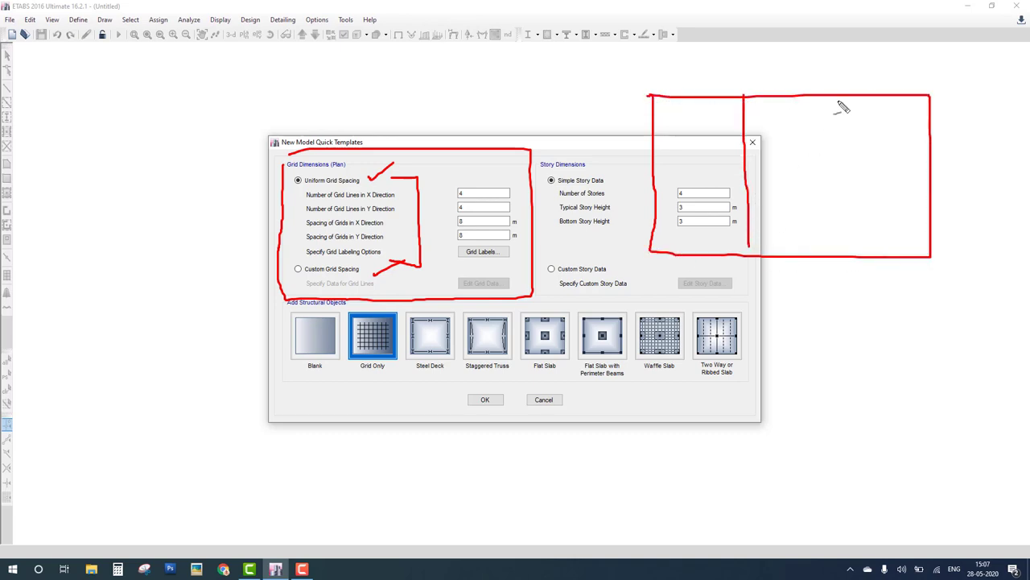
pyautogui.moveTo(837, 96); pyautogui.dragTo(830, 250)
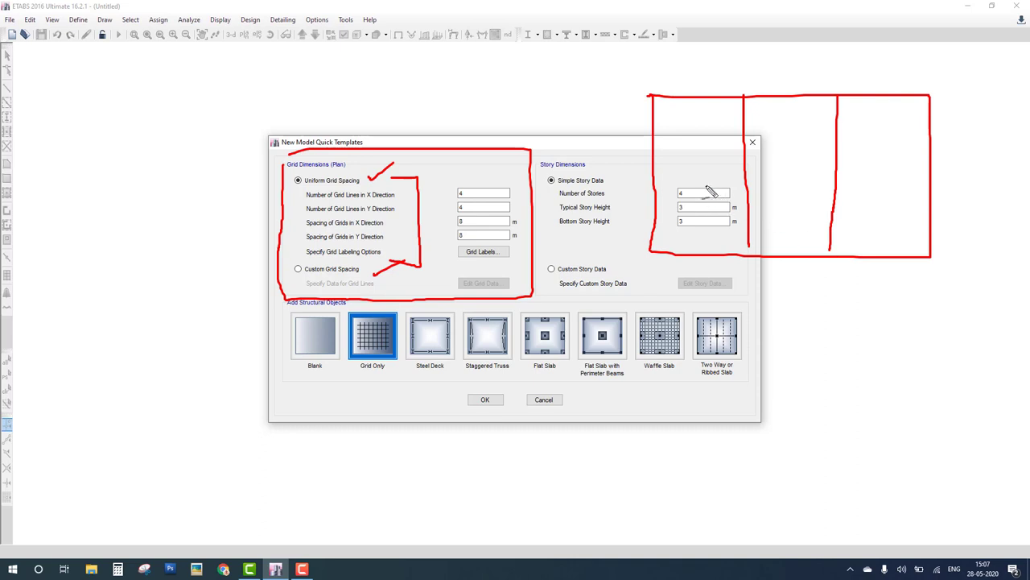
pyautogui.moveTo(657, 173); pyautogui.dragTo(937, 174)
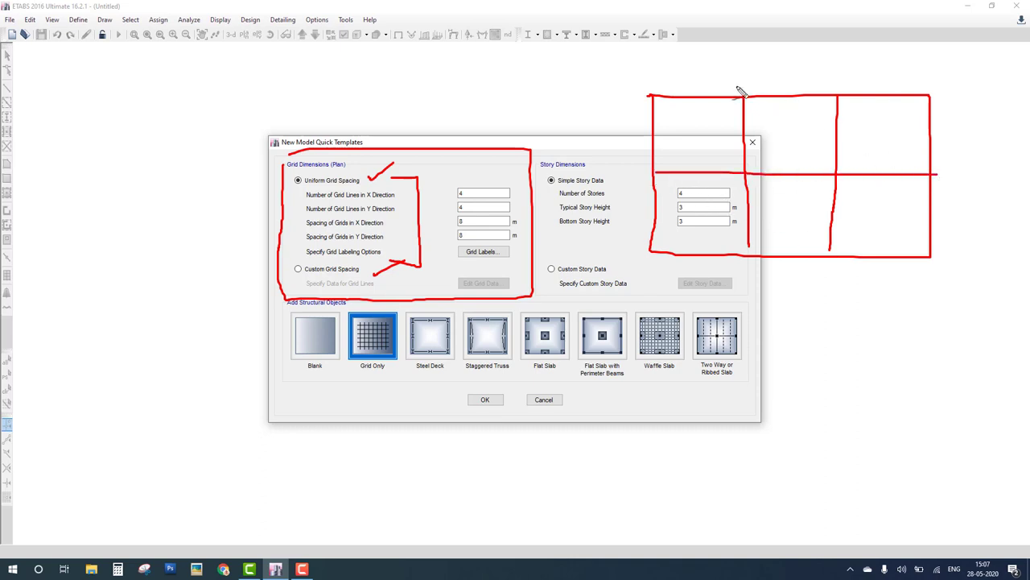
pyautogui.moveTo(705, 64)
pyautogui.mouseDown()
pyautogui.moveTo(689, 64)
pyautogui.moveTo(675, 88)
pyautogui.mouseUp()
pyautogui.moveTo(599, 126)
pyautogui.mouseDown()
pyautogui.moveTo(618, 136)
pyautogui.moveTo(612, 167)
pyautogui.moveTo(624, 189)
pyautogui.mouseUp()
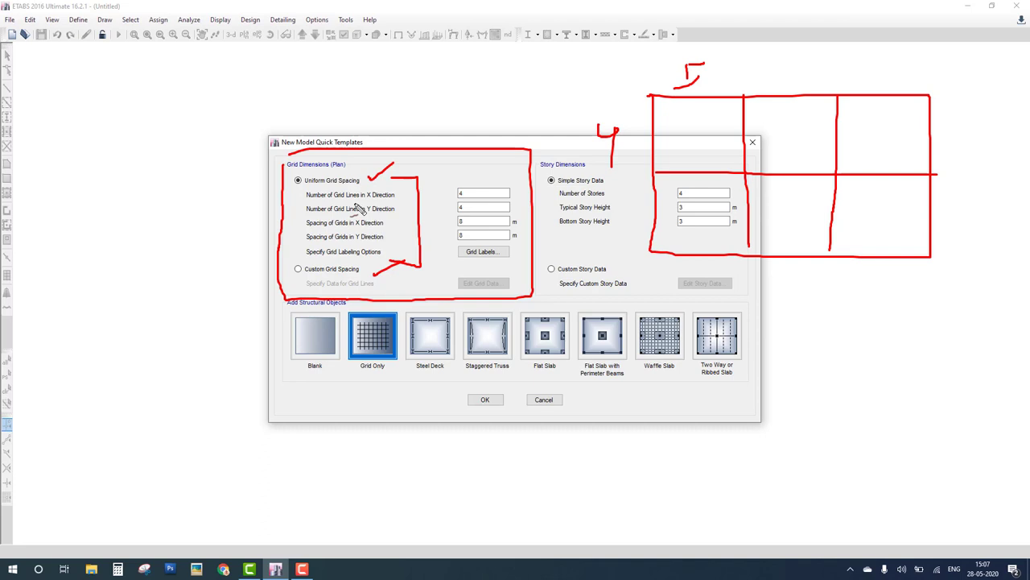
pyautogui.press('Escape')
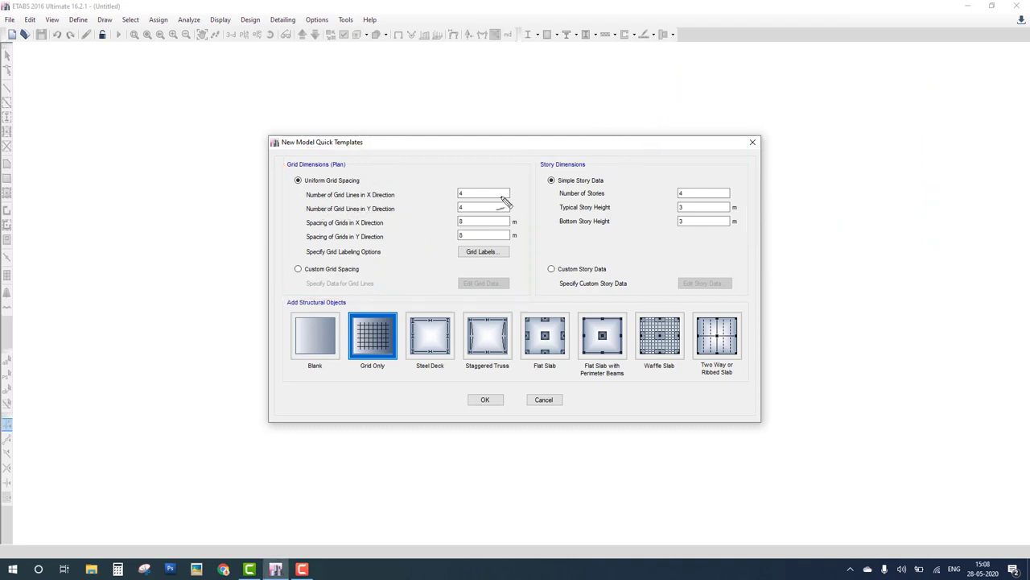
pyautogui.moveTo(508, 193); pyautogui.dragTo(528, 187)
pyautogui.moveTo(719, 142)
pyautogui.mouseDown()
pyautogui.moveTo(728, 259)
pyautogui.moveTo(884, 256)
pyautogui.moveTo(872, 250)
pyautogui.mouseUp()
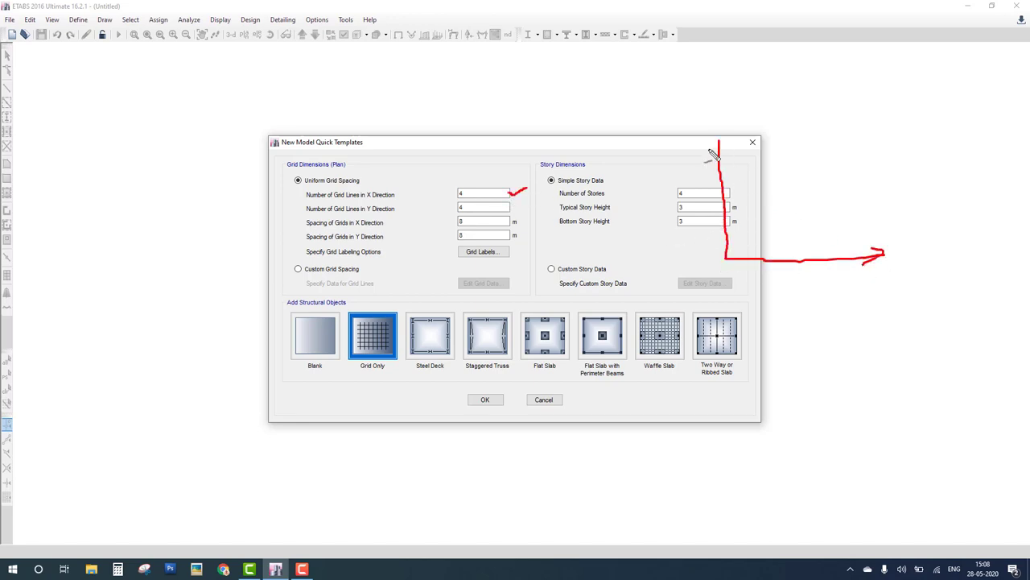
pyautogui.moveTo(711, 158)
pyautogui.mouseDown()
pyautogui.moveTo(719, 134)
pyautogui.moveTo(730, 155)
pyautogui.mouseUp()
pyautogui.moveTo(708, 102)
pyautogui.mouseDown()
pyautogui.moveTo(722, 103)
pyautogui.moveTo(718, 122)
pyautogui.mouseUp()
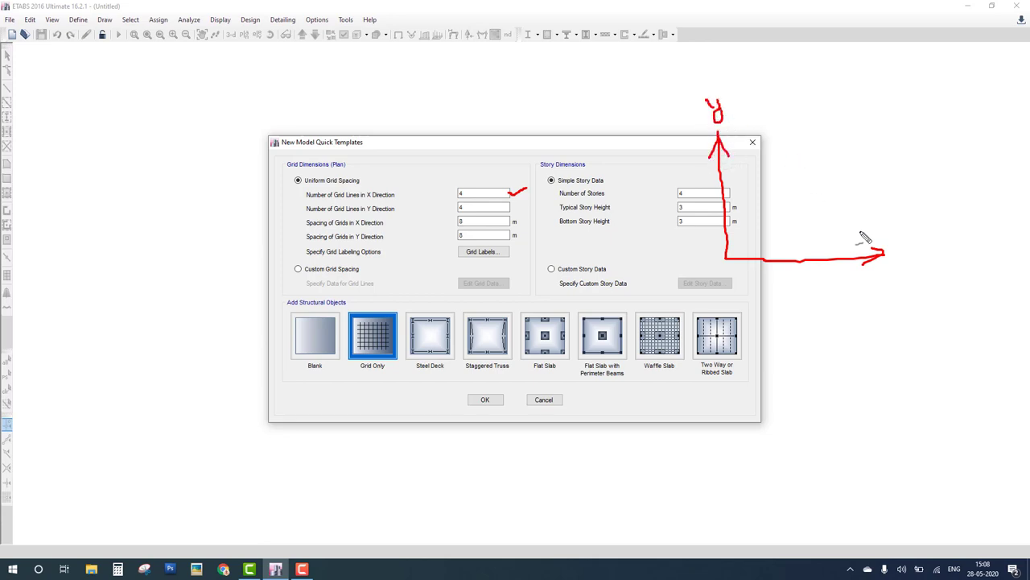
pyautogui.moveTo(902, 252)
pyautogui.mouseDown()
pyautogui.moveTo(903, 274)
pyautogui.moveTo(918, 262)
pyautogui.moveTo(928, 275)
pyautogui.mouseUp()
pyautogui.moveTo(719, 165); pyautogui.dragTo(726, 258)
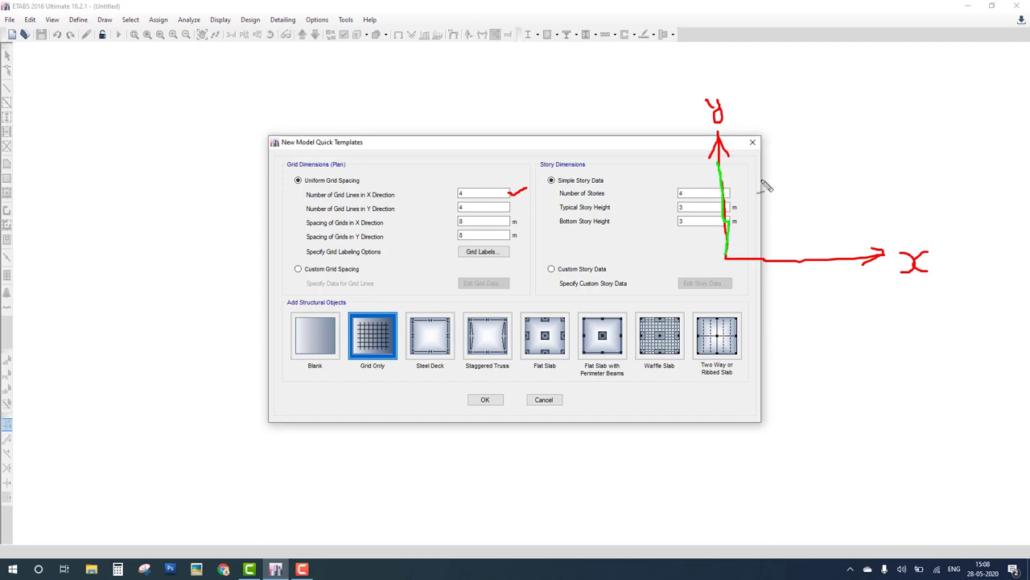
pyautogui.moveTo(759, 159); pyautogui.dragTo(770, 256)
pyautogui.moveTo(796, 158); pyautogui.dragTo(806, 242)
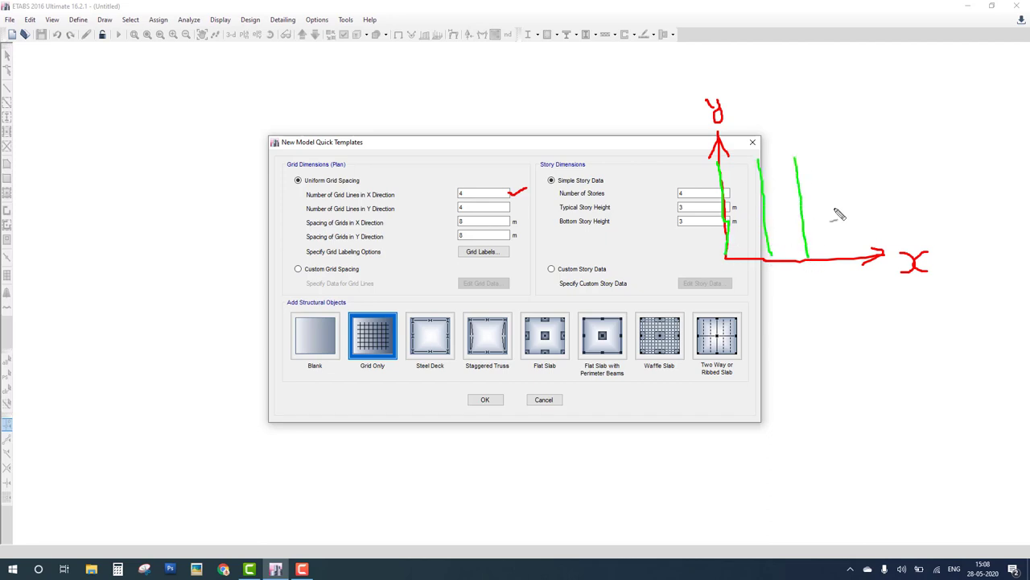
pyautogui.moveTo(841, 158); pyautogui.dragTo(848, 254)
pyautogui.moveTo(520, 194)
pyautogui.mouseDown()
pyautogui.moveTo(721, 196)
pyautogui.moveTo(699, 186)
pyautogui.moveTo(713, 195)
pyautogui.moveTo(694, 232)
pyautogui.moveTo(708, 198)
pyautogui.mouseUp()
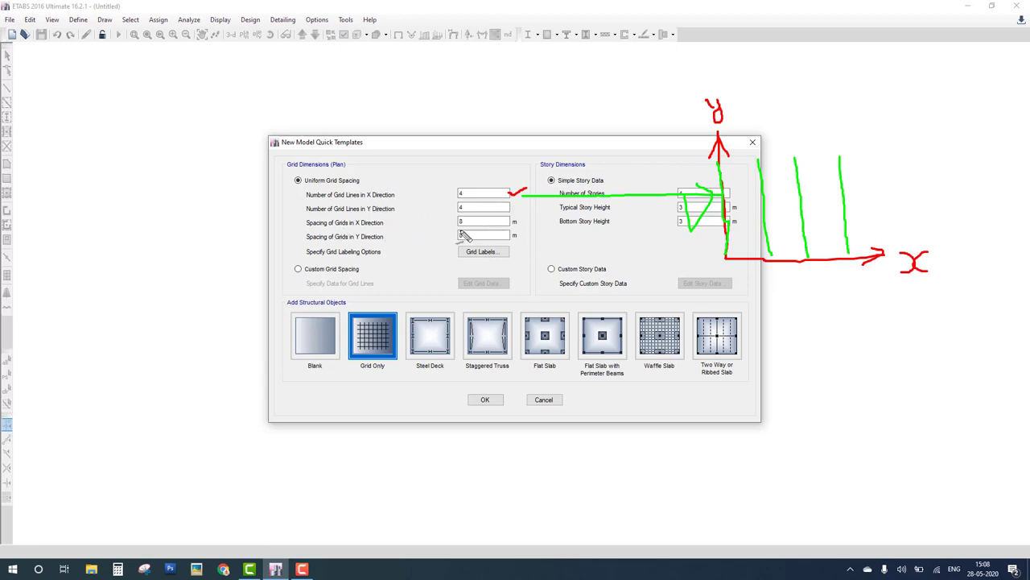
pyautogui.moveTo(513, 225); pyautogui.dragTo(538, 214)
pyautogui.moveTo(742, 268); pyautogui.dragTo(843, 267)
pyautogui.moveTo(730, 233); pyautogui.dragTo(882, 232)
pyautogui.moveTo(722, 209); pyautogui.dragTo(870, 208)
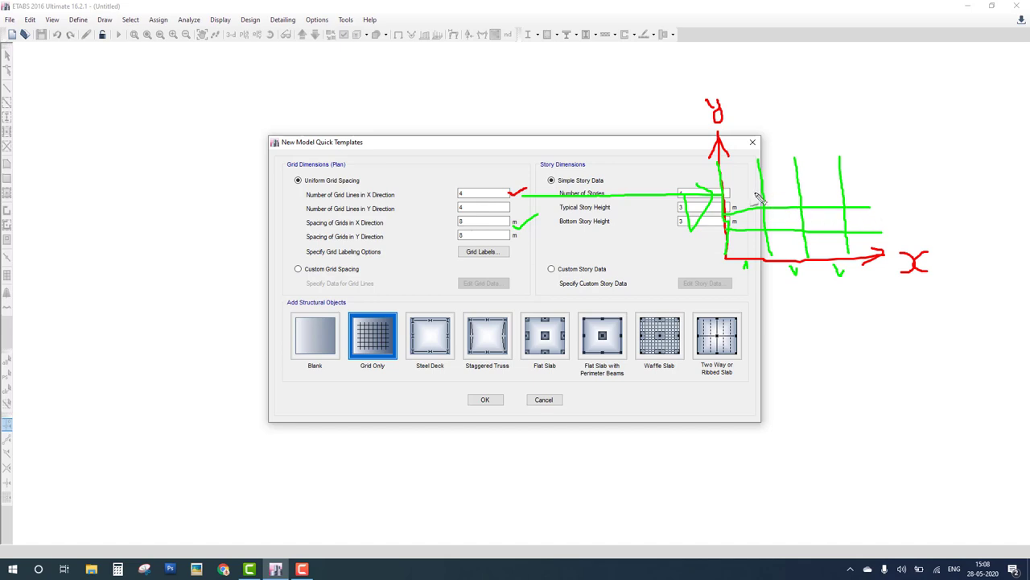
pyautogui.moveTo(722, 186); pyautogui.dragTo(872, 185)
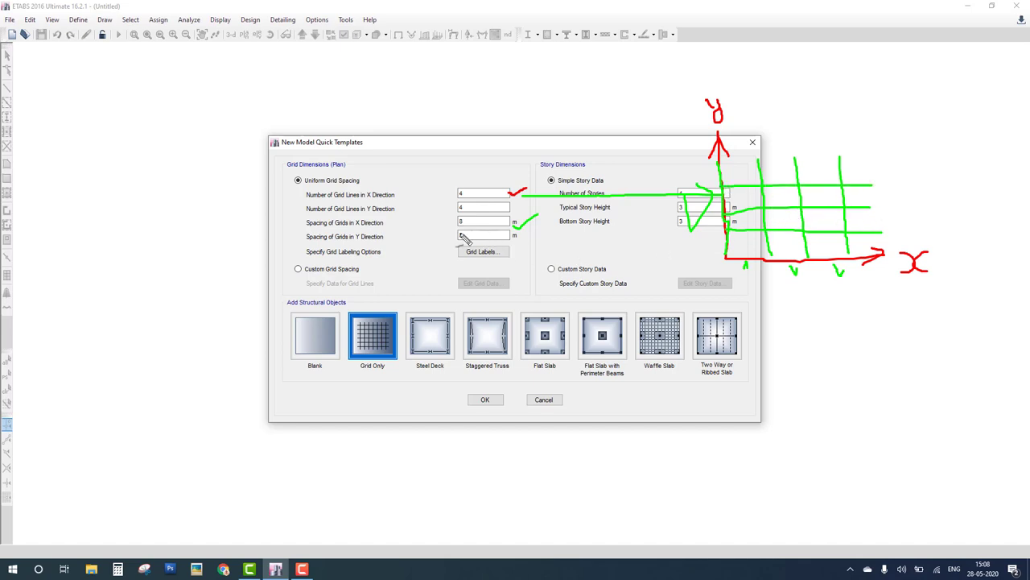
pyautogui.moveTo(466, 235); pyautogui.dragTo(481, 231)
# Set the X grid spacing to 5 m and generate the 6×4 grid-only model.
pyautogui.press('Escape')
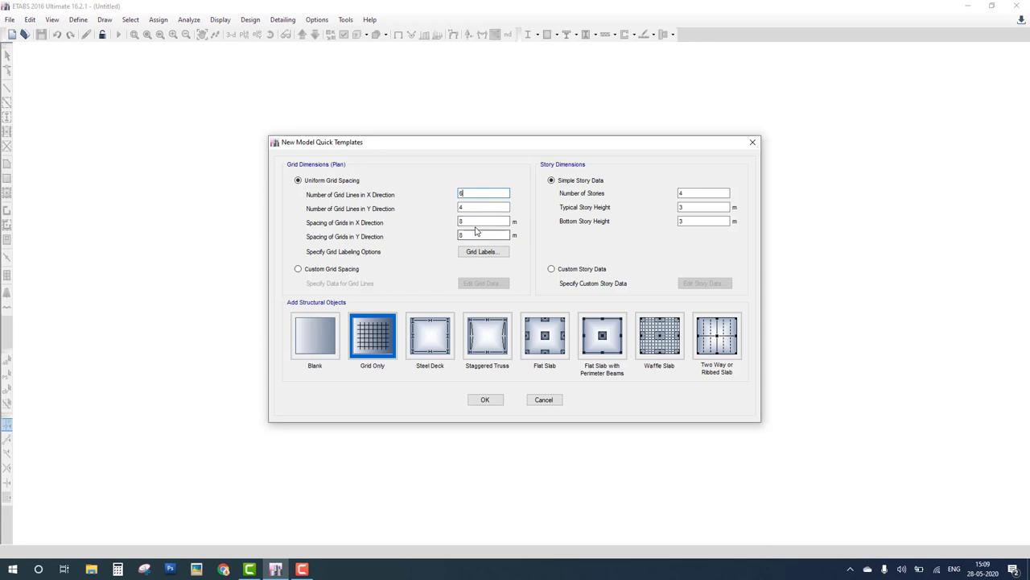
pyautogui.doubleClick(473, 223)
pyautogui.write('5')
pyautogui.click(485, 400)
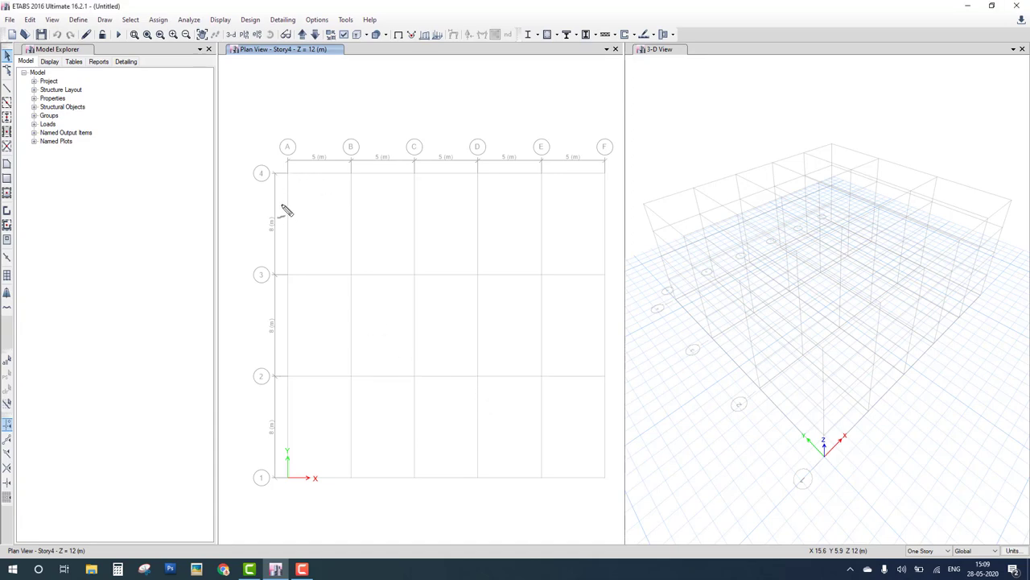
# Drag across the 6×4 grid model's plan and 3-D views, then cancel with Escape.
pyautogui.moveTo(281, 194)
pyautogui.mouseDown()
pyautogui.moveTo(307, 189)
pyautogui.moveTo(425, 216)
pyautogui.moveTo(497, 195)
pyautogui.moveTo(601, 231)
pyautogui.moveTo(613, 207)
pyautogui.mouseUp()
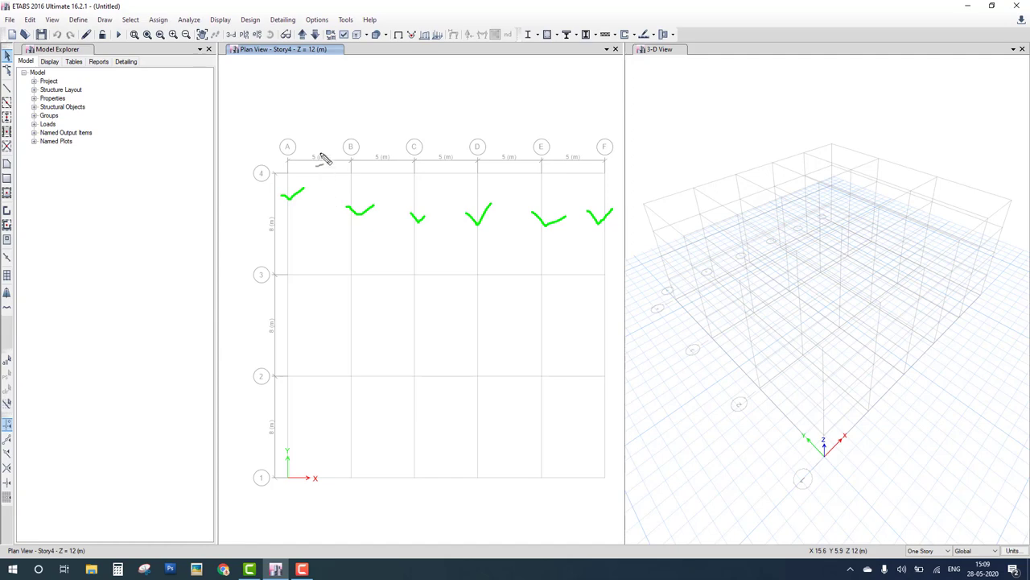
pyautogui.moveTo(322, 159)
pyautogui.mouseDown()
pyautogui.moveTo(401, 140)
pyautogui.moveTo(570, 138)
pyautogui.mouseUp()
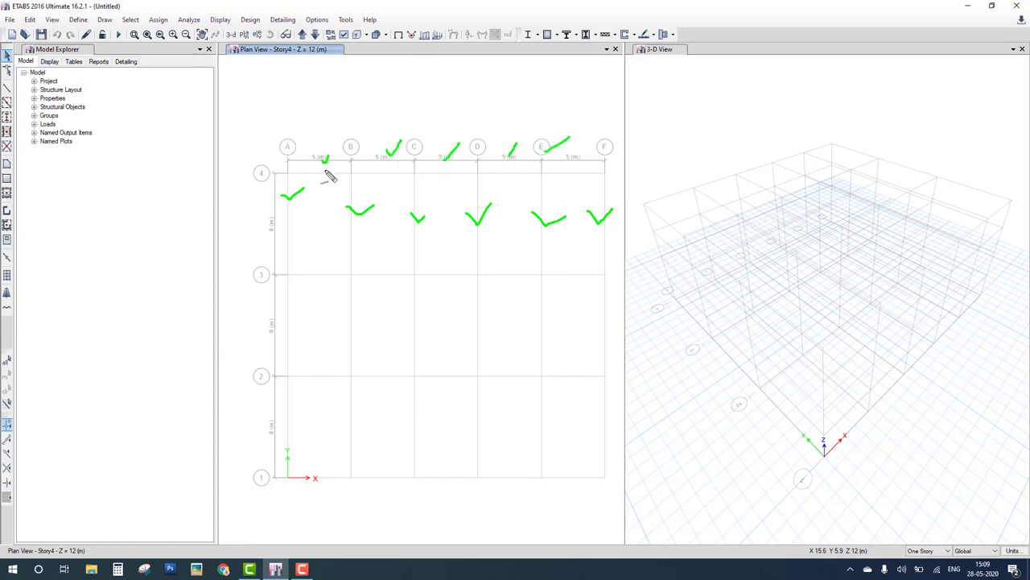
pyautogui.moveTo(307, 165); pyautogui.dragTo(387, 164)
pyautogui.click(426, 163)
pyautogui.click(508, 172)
pyautogui.moveTo(300, 473); pyautogui.dragTo(377, 480)
pyautogui.moveTo(298, 380); pyautogui.dragTo(406, 373)
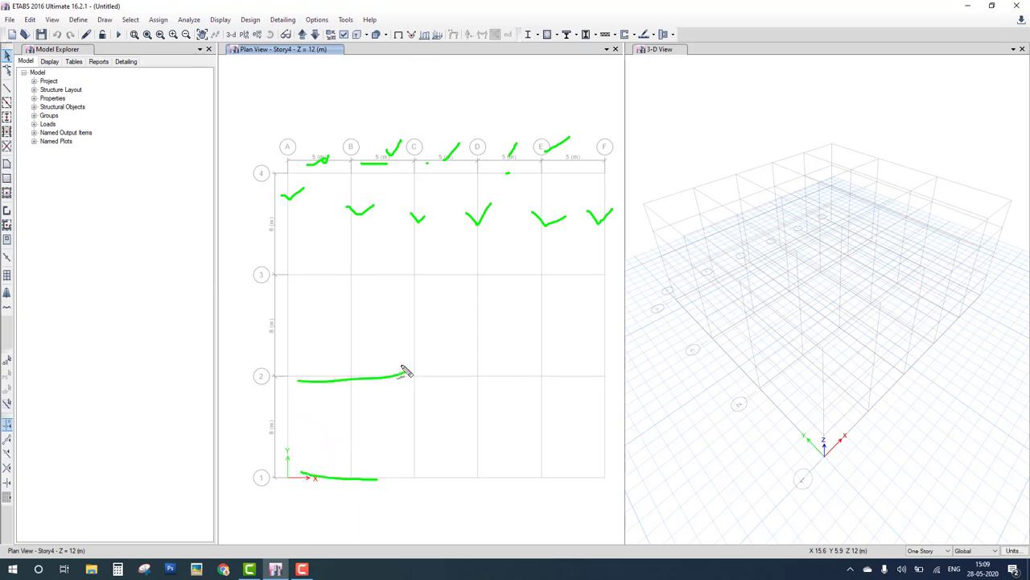
pyautogui.moveTo(269, 265); pyautogui.dragTo(549, 261)
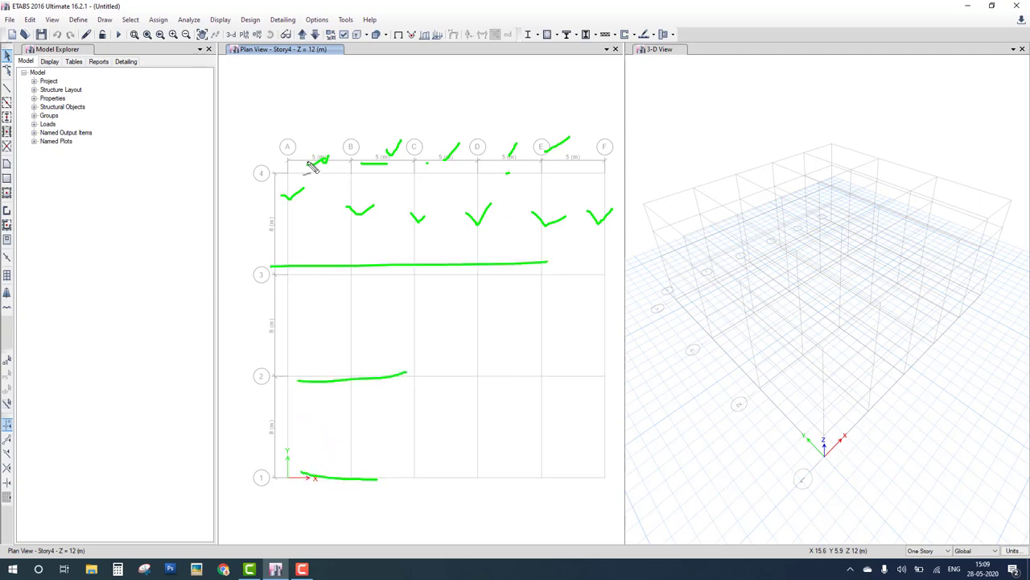
pyautogui.moveTo(280, 169); pyautogui.dragTo(439, 168)
pyautogui.moveTo(242, 227); pyautogui.dragTo(298, 214)
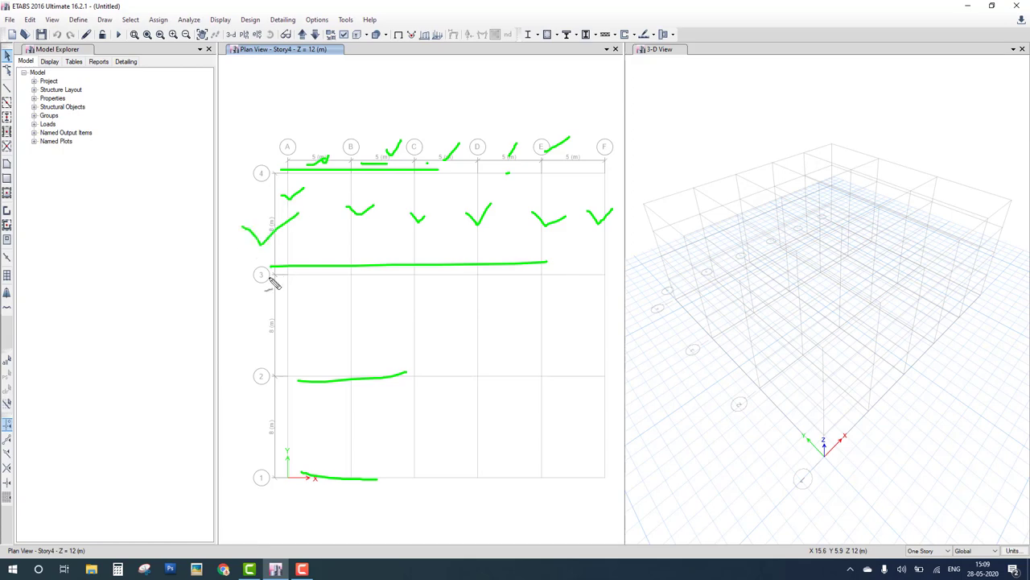
pyautogui.moveTo(244, 322); pyautogui.dragTo(284, 299)
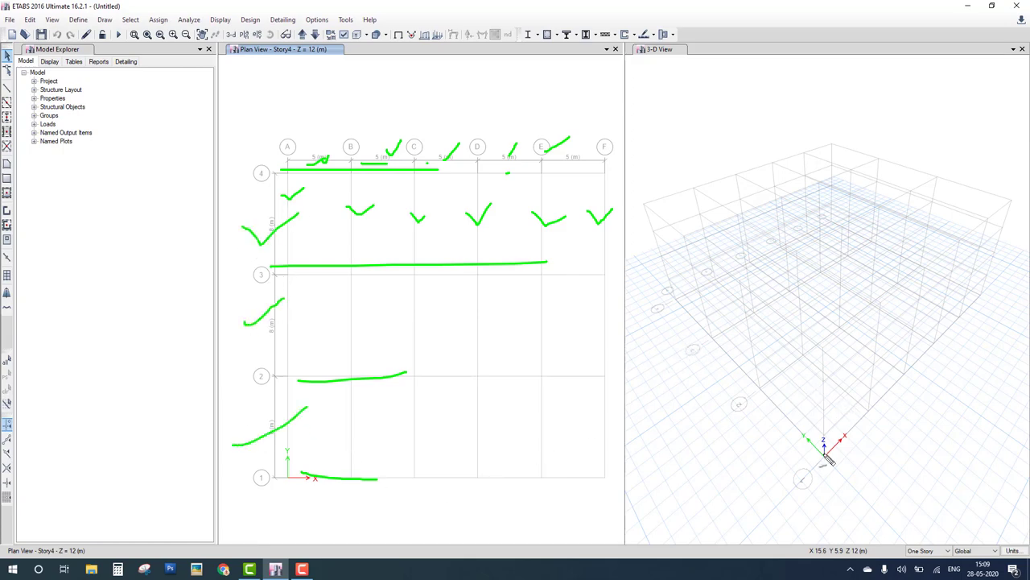
pyautogui.moveTo(823, 457); pyautogui.dragTo(823, 366)
pyautogui.moveTo(813, 481)
pyautogui.mouseDown()
pyautogui.moveTo(775, 388)
pyautogui.moveTo(952, 122)
pyautogui.moveTo(825, 376)
pyautogui.mouseUp()
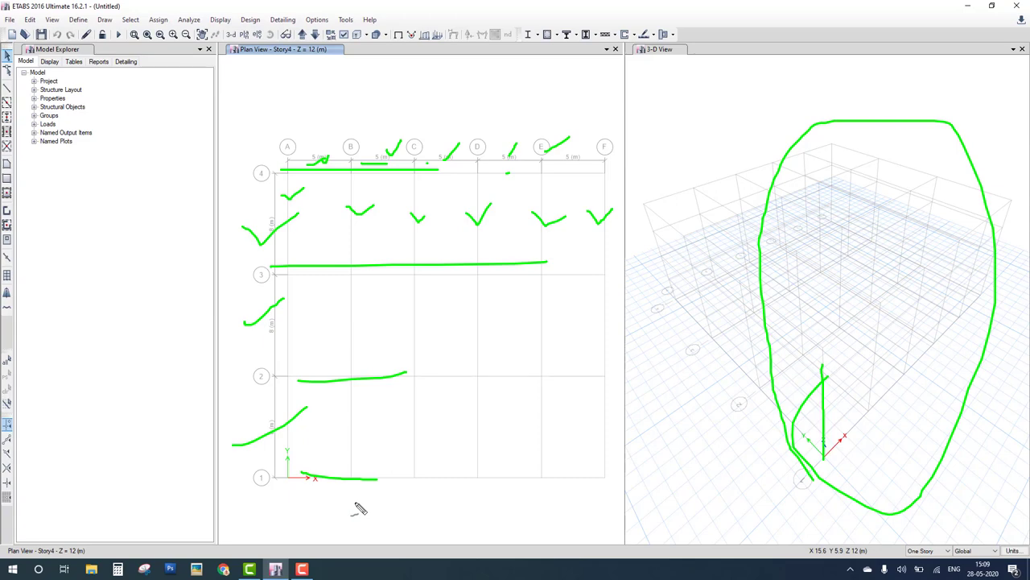
pyautogui.press('Escape')
# Discard the unsaved grid model and start a new one with built-in default settings.
pyautogui.click(12, 35)
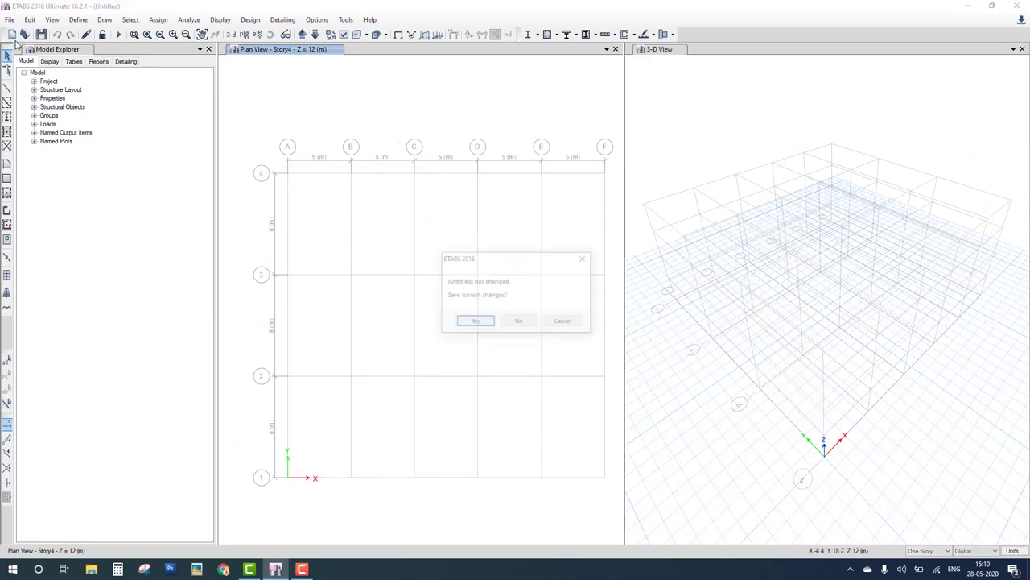
pyautogui.click(519, 320)
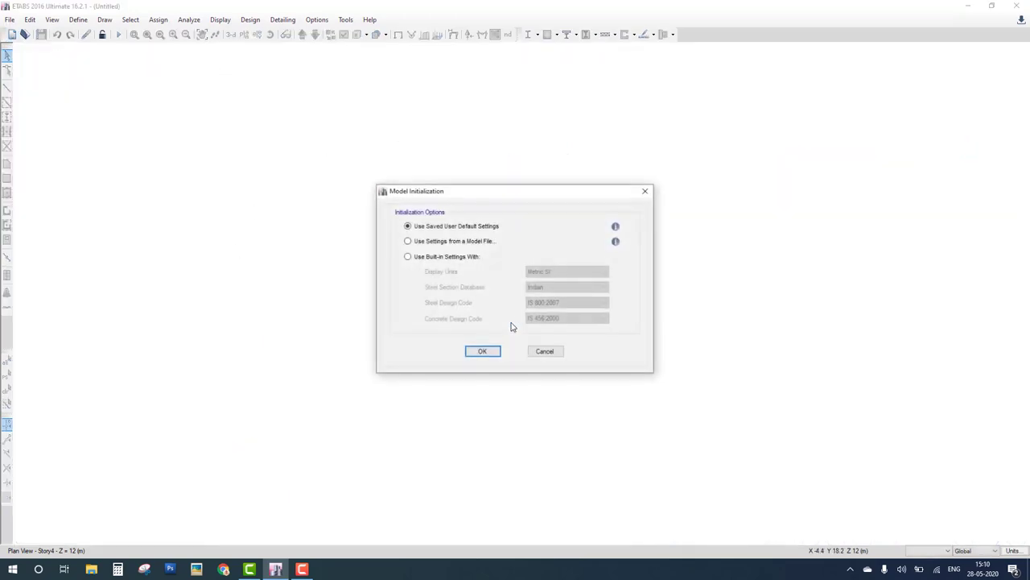
pyautogui.click(452, 257)
pyautogui.click(481, 352)
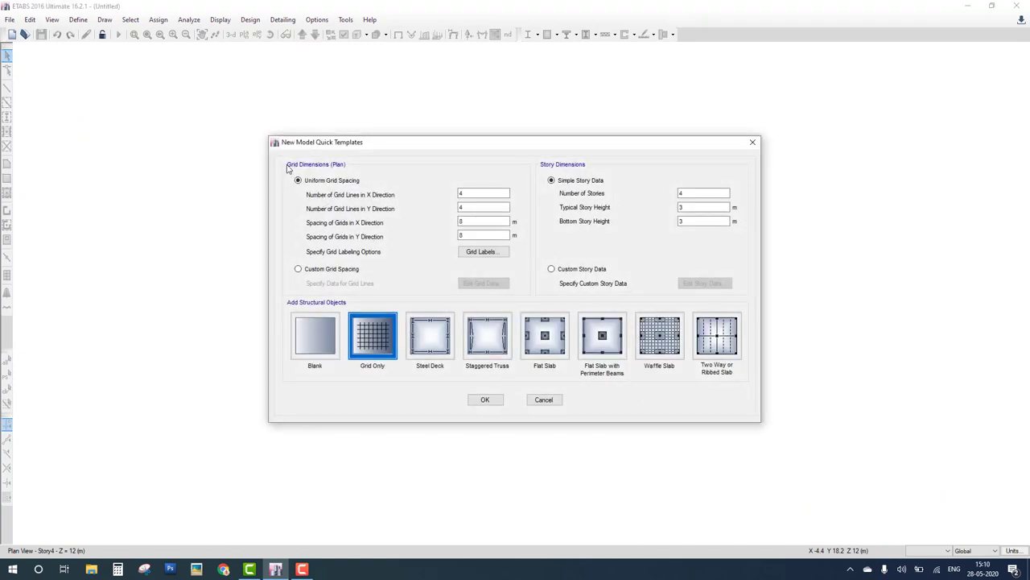
pyautogui.moveTo(287, 165)
pyautogui.mouseDown()
pyautogui.moveTo(301, 263)
pyautogui.moveTo(501, 268)
pyautogui.moveTo(536, 233)
pyautogui.moveTo(532, 161)
pyautogui.moveTo(290, 170)
pyautogui.mouseUp()
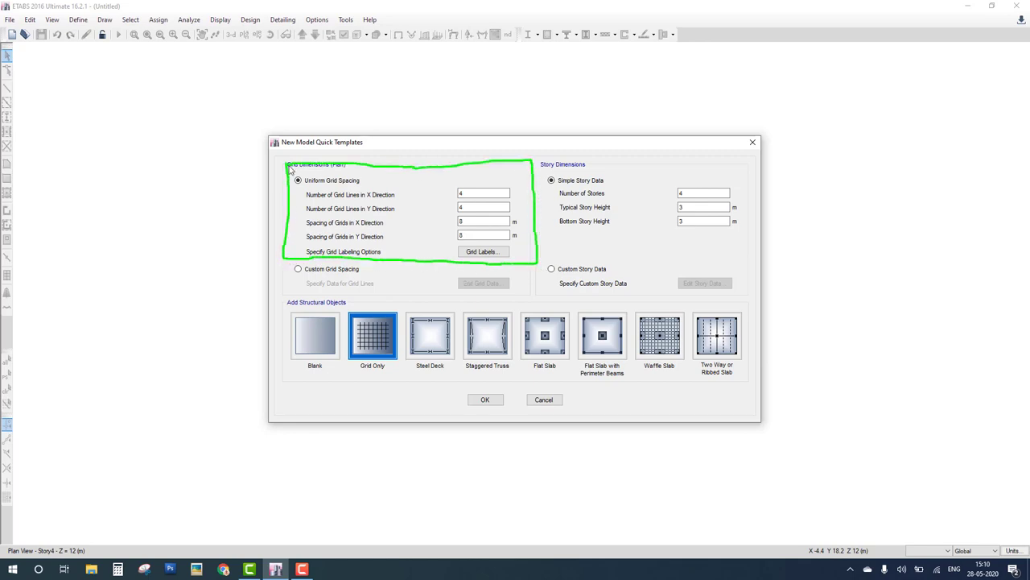
pyautogui.moveTo(516, 170); pyautogui.dragTo(333, 241)
pyautogui.moveTo(336, 204); pyautogui.dragTo(387, 239)
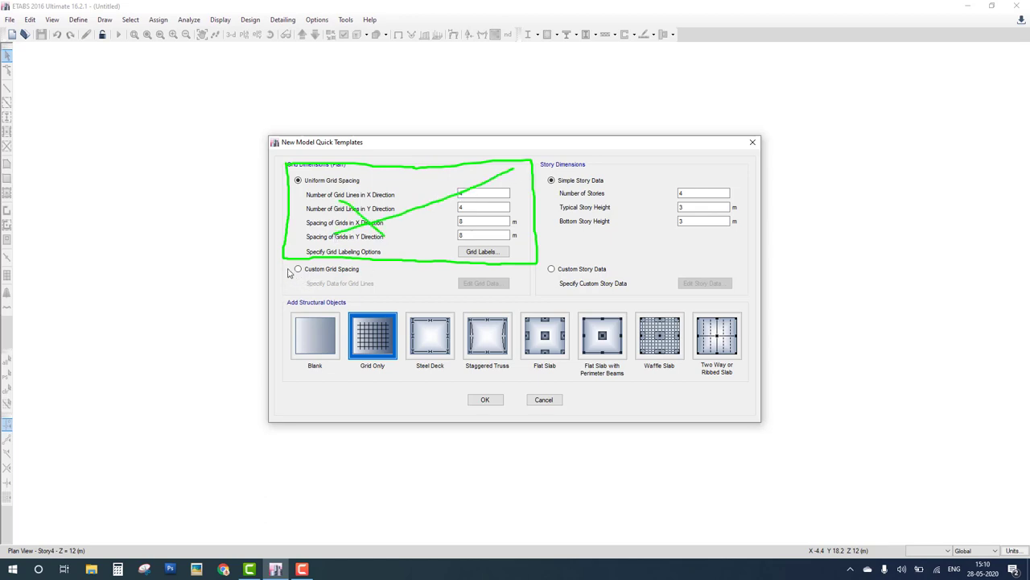
pyautogui.moveTo(288, 270)
pyautogui.mouseDown()
pyautogui.moveTo(291, 295)
pyautogui.moveTo(501, 292)
pyautogui.mouseUp()
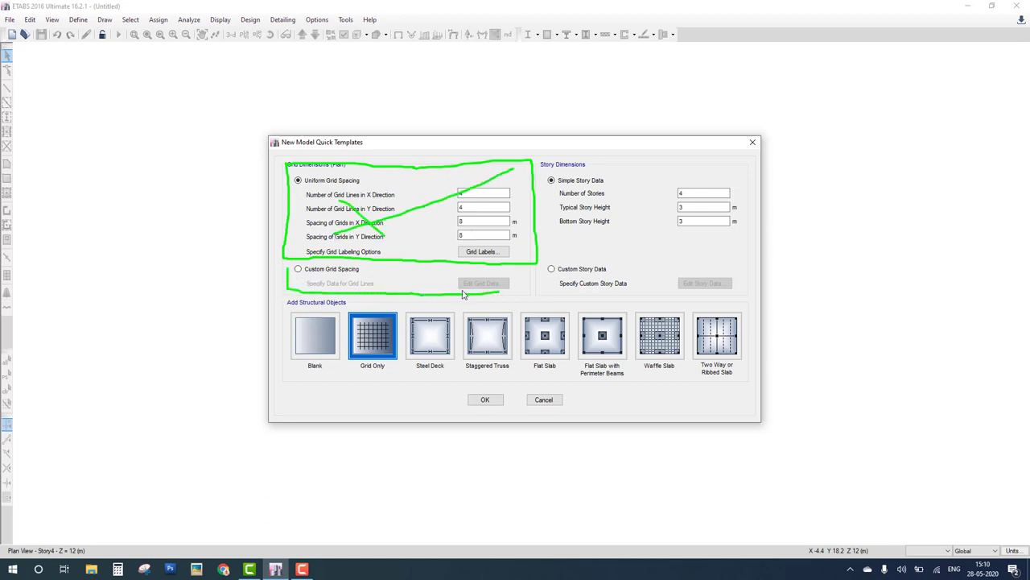
pyautogui.press('Escape')
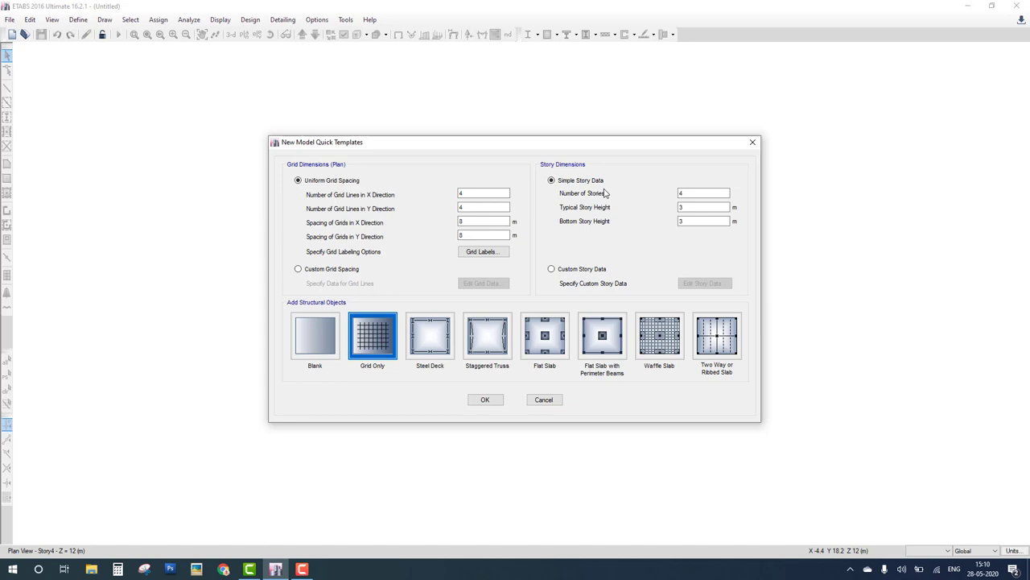
# Toggle Custom then Uniform grid spacing so both X and Y spacing read 6 m.
pyautogui.click(302, 272)
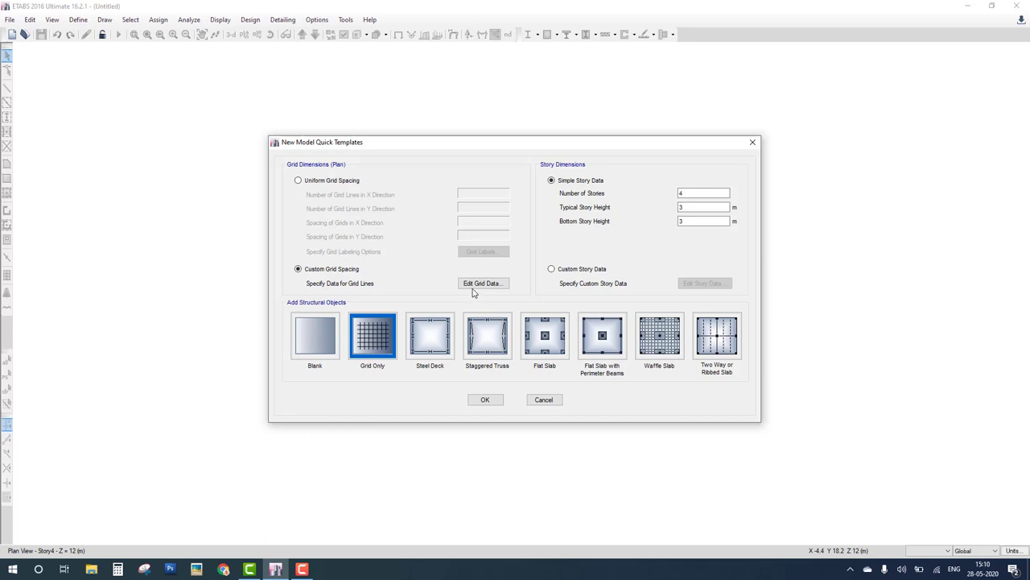
pyautogui.click(325, 181)
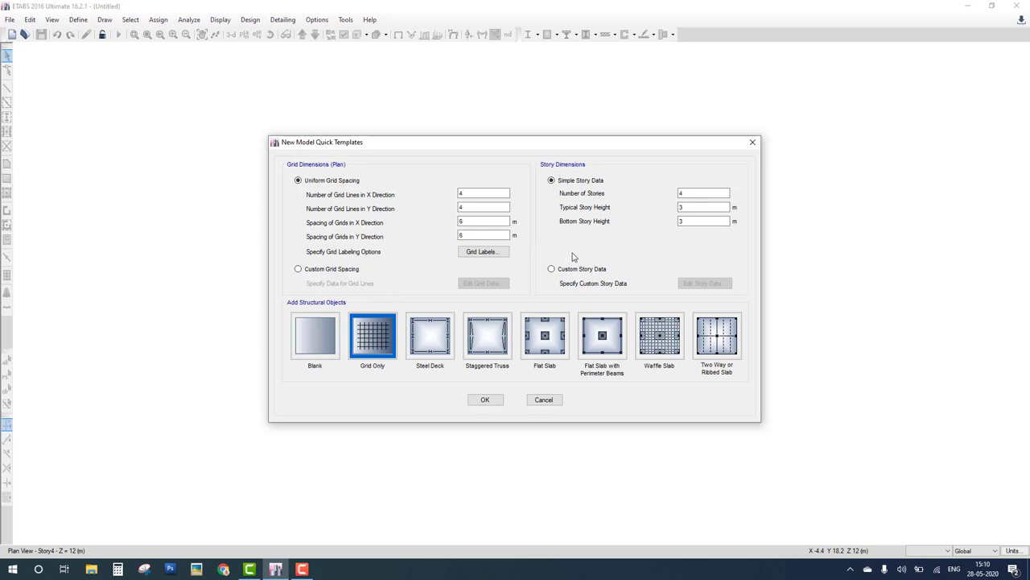
pyautogui.moveTo(703, 141)
pyautogui.mouseDown()
pyautogui.moveTo(696, 285)
pyautogui.moveTo(913, 252)
pyautogui.mouseUp()
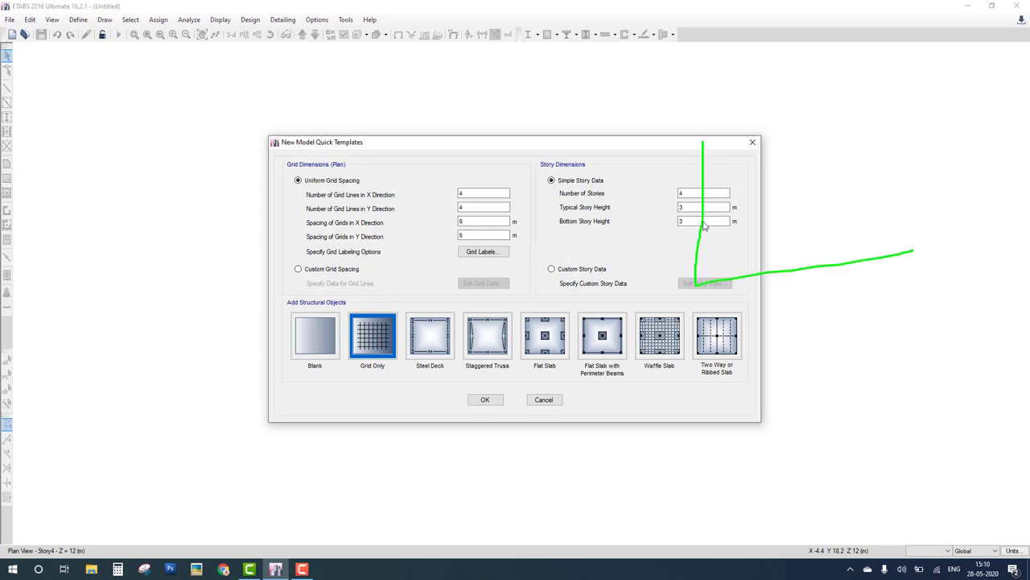
pyautogui.moveTo(704, 223); pyautogui.dragTo(875, 195)
pyautogui.moveTo(703, 142)
pyautogui.mouseDown()
pyautogui.moveTo(866, 126)
pyautogui.moveTo(891, 156)
pyautogui.moveTo(898, 233)
pyautogui.mouseUp()
pyautogui.moveTo(749, 137); pyautogui.dragTo(763, 278)
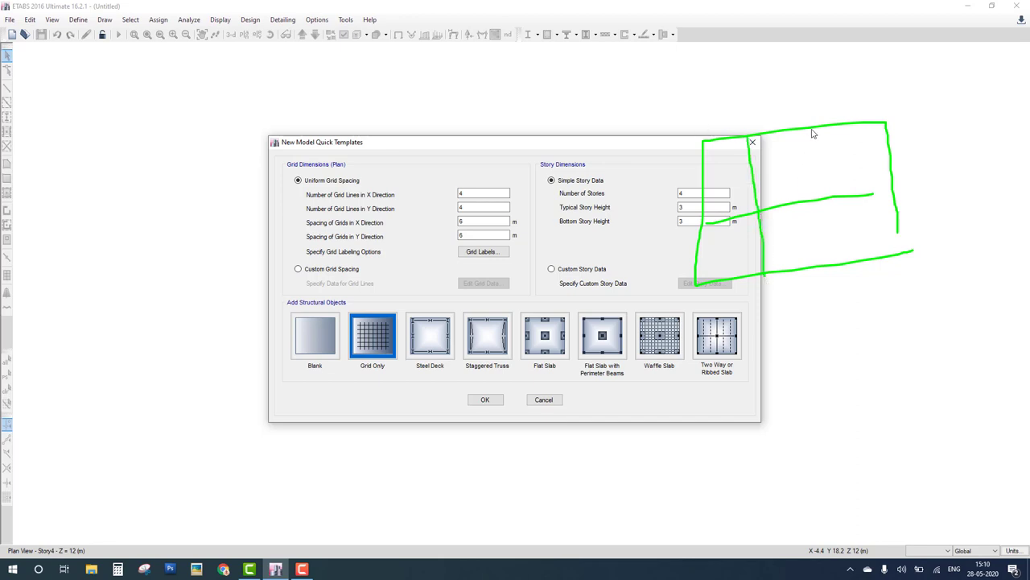
pyautogui.moveTo(813, 133); pyautogui.dragTo(829, 272)
pyautogui.moveTo(700, 280)
pyautogui.mouseDown()
pyautogui.moveTo(627, 295)
pyautogui.moveTo(603, 288)
pyautogui.mouseUp()
pyautogui.moveTo(701, 222); pyautogui.dragTo(665, 223)
pyautogui.moveTo(599, 227)
pyautogui.mouseDown()
pyautogui.moveTo(633, 223)
pyautogui.moveTo(647, 238)
pyautogui.mouseUp()
pyautogui.moveTo(702, 140)
pyautogui.mouseDown()
pyautogui.moveTo(597, 153)
pyautogui.moveTo(569, 171)
pyautogui.moveTo(566, 200)
pyautogui.mouseUp()
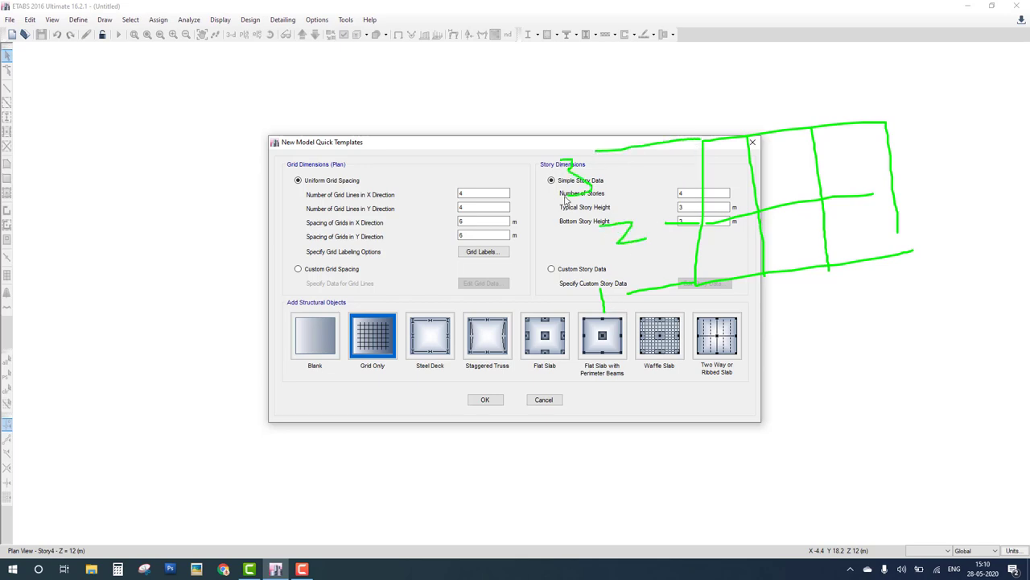
pyautogui.moveTo(702, 140); pyautogui.dragTo(703, 68)
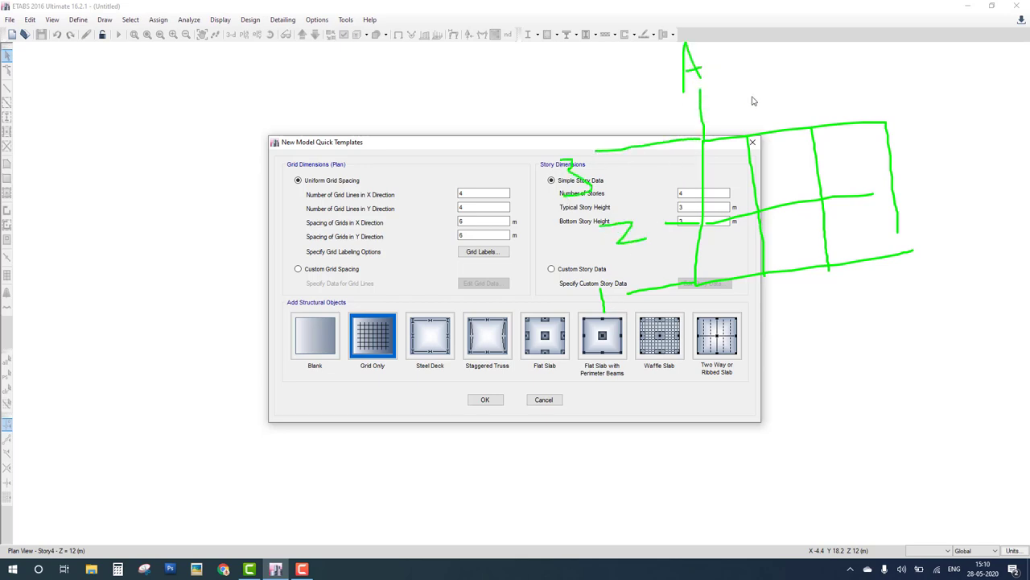
pyautogui.moveTo(742, 134)
pyautogui.mouseDown()
pyautogui.moveTo(749, 59)
pyautogui.moveTo(751, 81)
pyautogui.mouseUp()
# Check Grid Labels without changes, select Custom Grid Spacing, and open the grid data editor.
pyautogui.press('Escape')
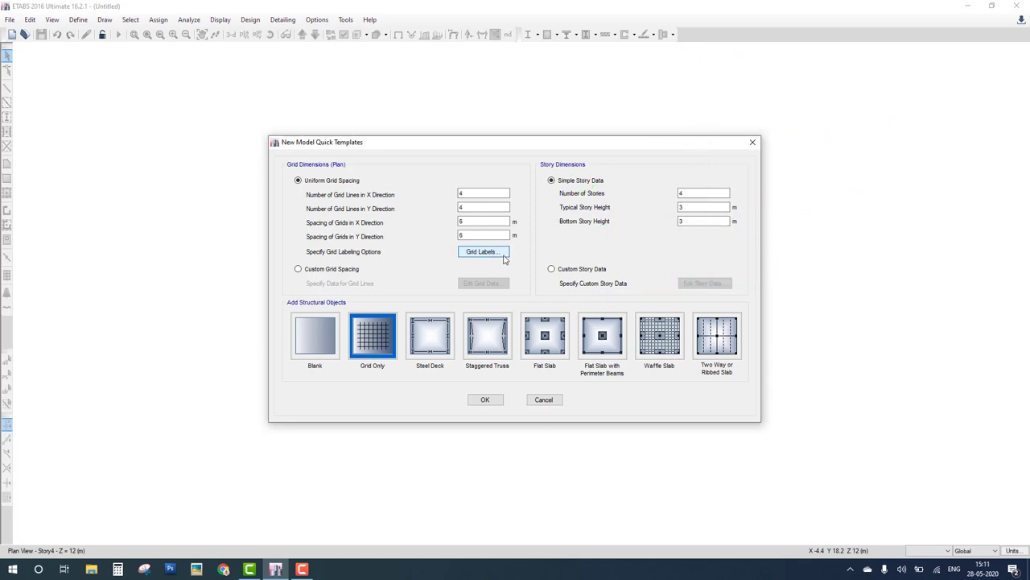
pyautogui.click(502, 253)
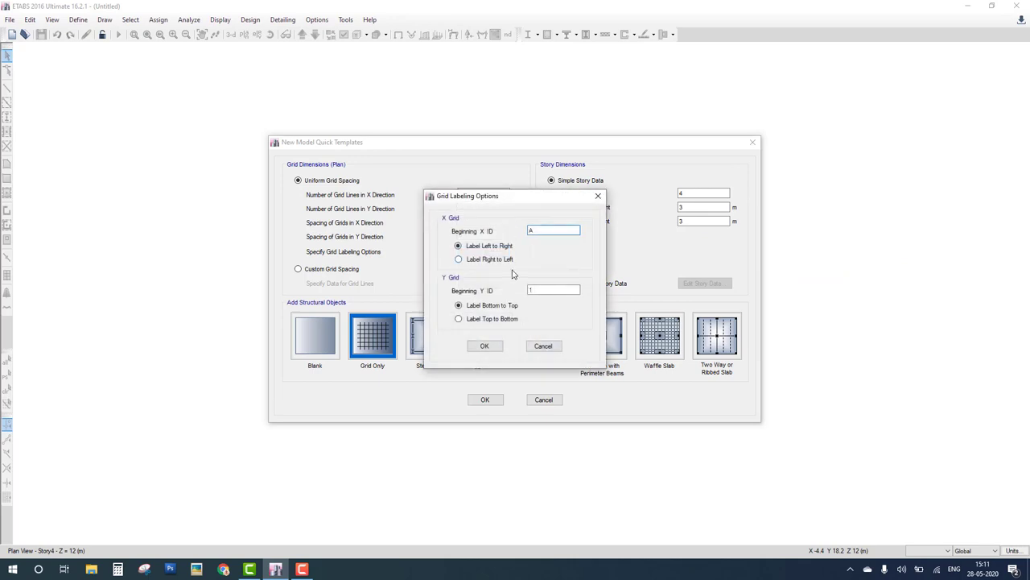
pyautogui.click(547, 347)
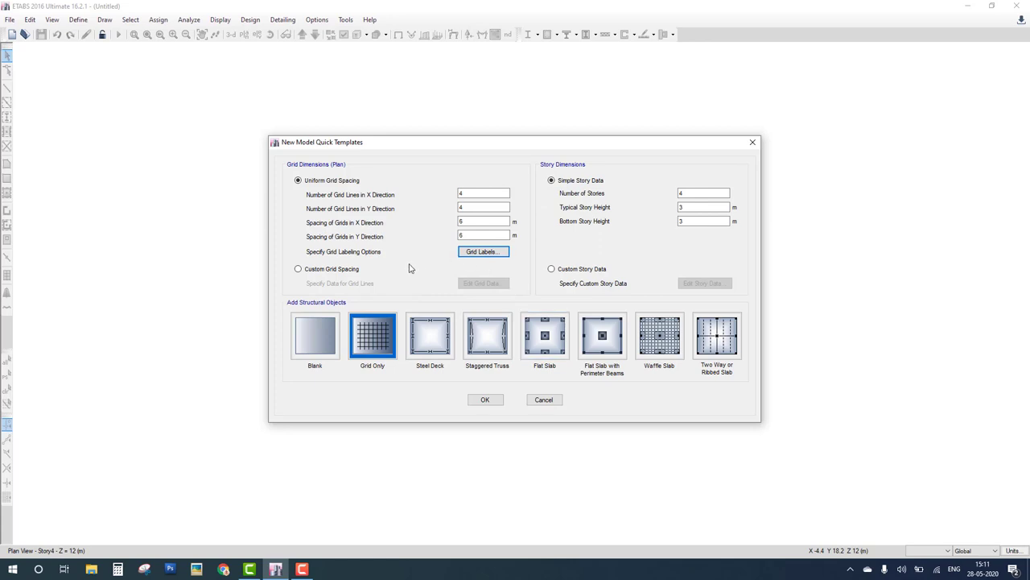
pyautogui.click(355, 270)
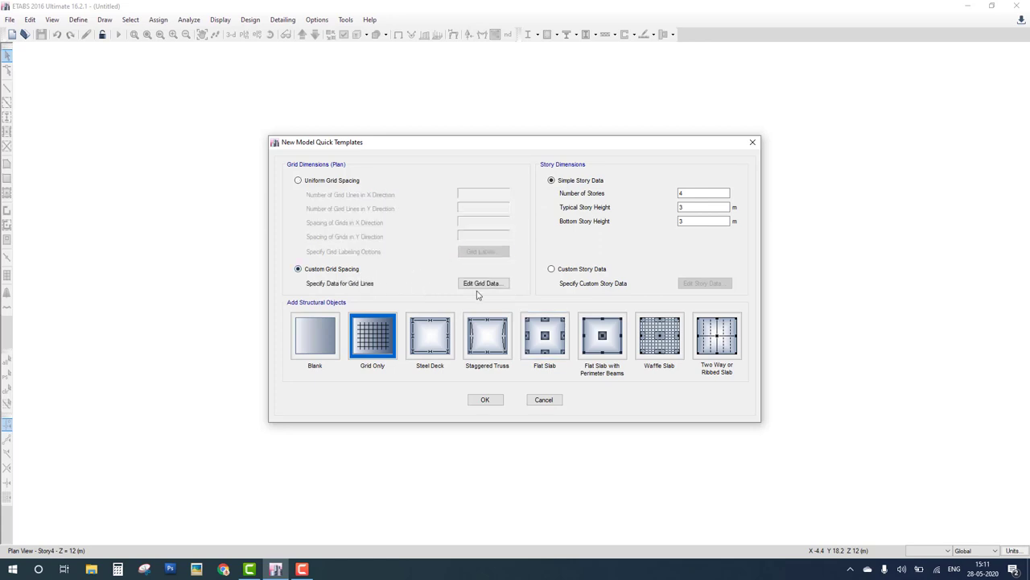
pyautogui.press('Return')
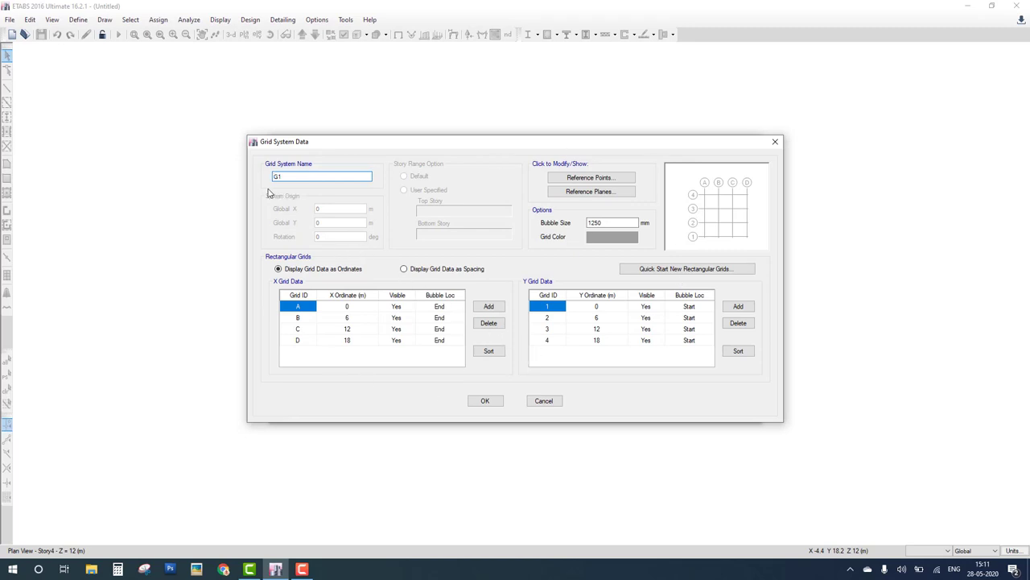
pyautogui.moveTo(267, 192)
pyautogui.mouseDown()
pyautogui.moveTo(382, 190)
pyautogui.moveTo(383, 169)
pyautogui.moveTo(260, 165)
pyautogui.moveTo(260, 195)
pyautogui.mouseUp()
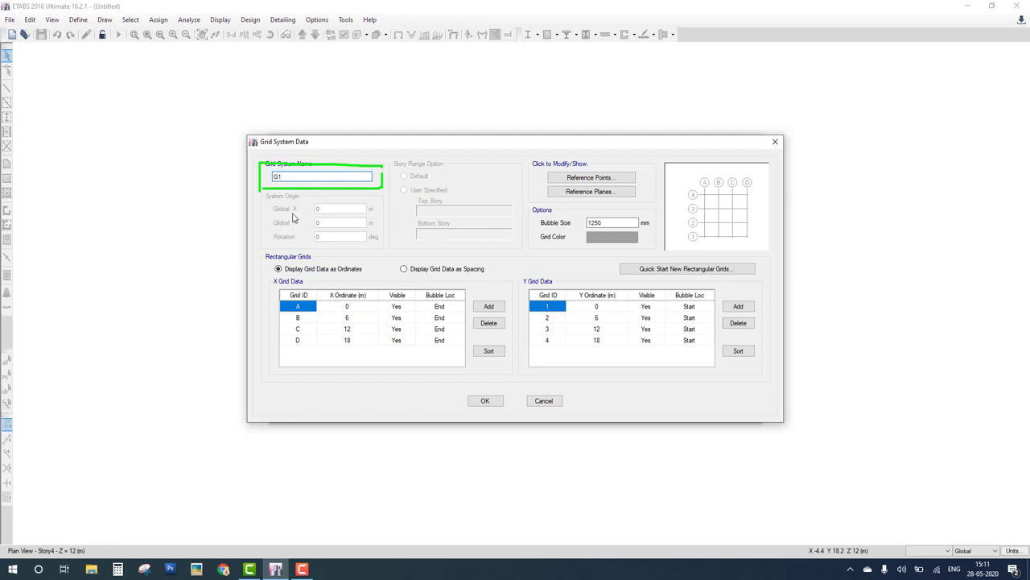
pyautogui.moveTo(266, 195)
pyautogui.mouseDown()
pyautogui.moveTo(262, 247)
pyautogui.moveTo(379, 249)
pyautogui.moveTo(383, 200)
pyautogui.moveTo(261, 199)
pyautogui.mouseUp()
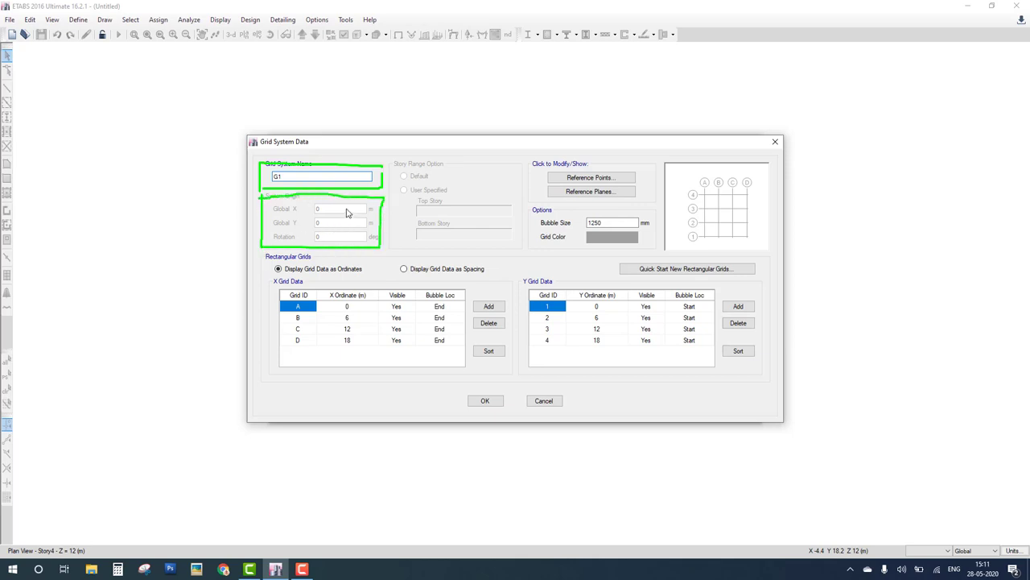
pyautogui.moveTo(347, 209)
pyautogui.mouseDown()
pyautogui.moveTo(358, 201)
pyautogui.moveTo(347, 231)
pyautogui.mouseUp()
pyautogui.moveTo(707, 243)
pyautogui.mouseDown()
pyautogui.moveTo(747, 198)
pyautogui.moveTo(679, 217)
pyautogui.moveTo(688, 196)
pyautogui.moveTo(712, 163)
pyautogui.moveTo(745, 198)
pyautogui.mouseUp()
pyautogui.moveTo(705, 239); pyautogui.dragTo(784, 238)
pyautogui.moveTo(734, 218); pyautogui.dragTo(747, 232)
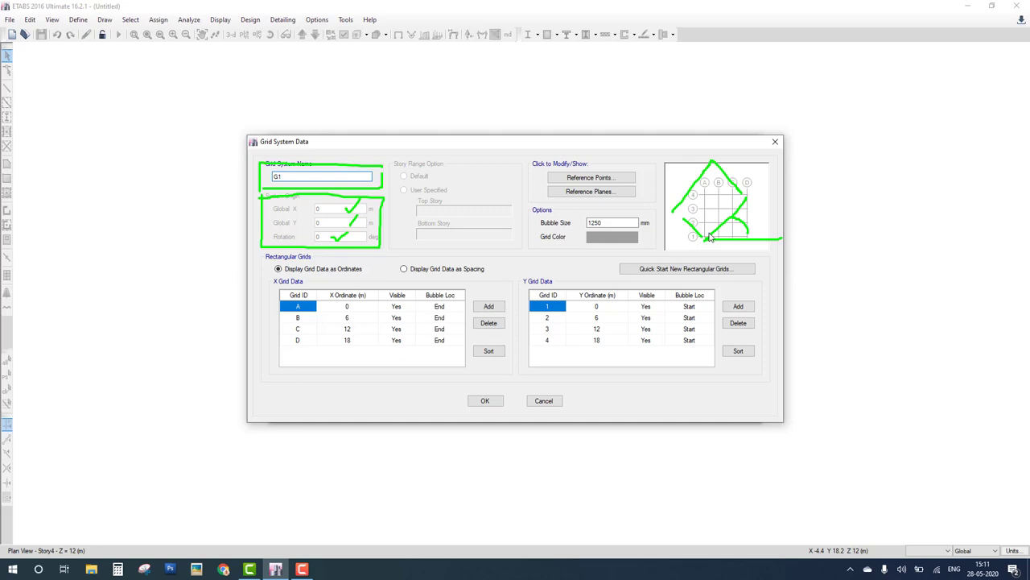
pyautogui.moveTo(700, 231); pyautogui.dragTo(711, 248)
pyautogui.moveTo(710, 231); pyautogui.dragTo(699, 248)
pyautogui.moveTo(382, 165); pyautogui.dragTo(278, 247)
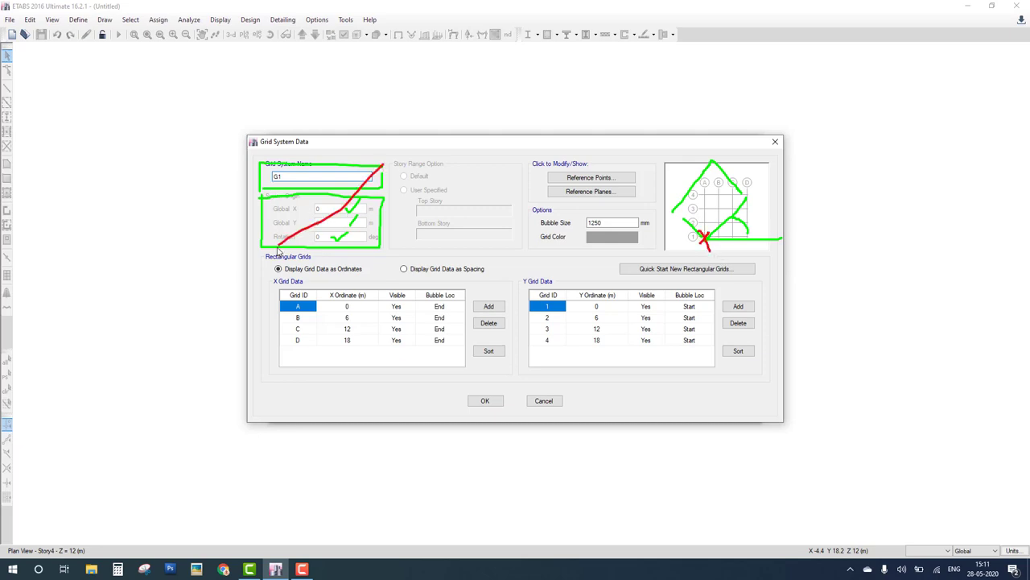
pyautogui.moveTo(275, 176); pyautogui.dragTo(351, 251)
pyautogui.moveTo(427, 176); pyautogui.dragTo(445, 169)
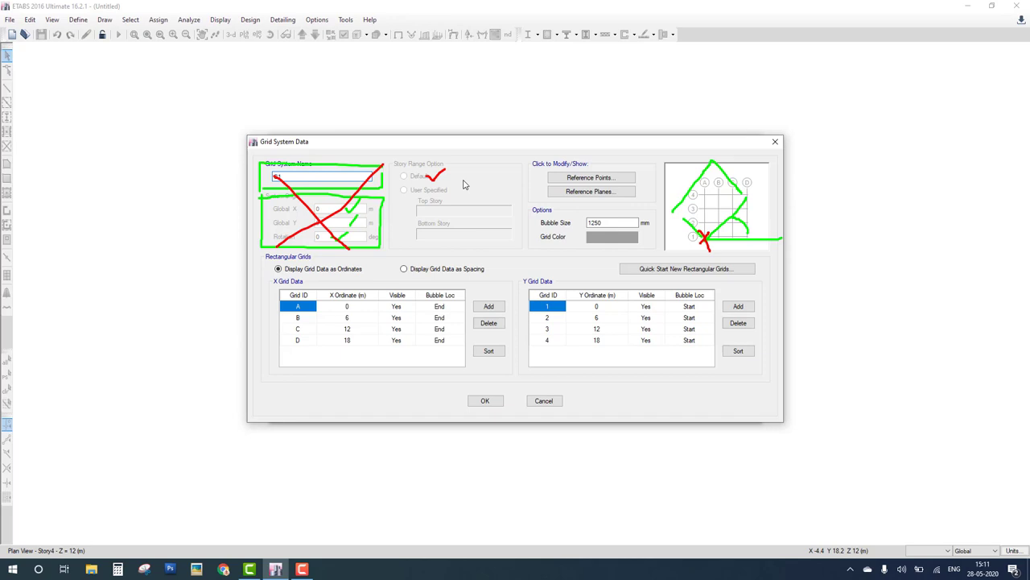
pyautogui.moveTo(442, 193); pyautogui.dragTo(465, 184)
pyautogui.moveTo(449, 231); pyautogui.dragTo(469, 207)
pyautogui.moveTo(522, 162); pyautogui.dragTo(420, 240)
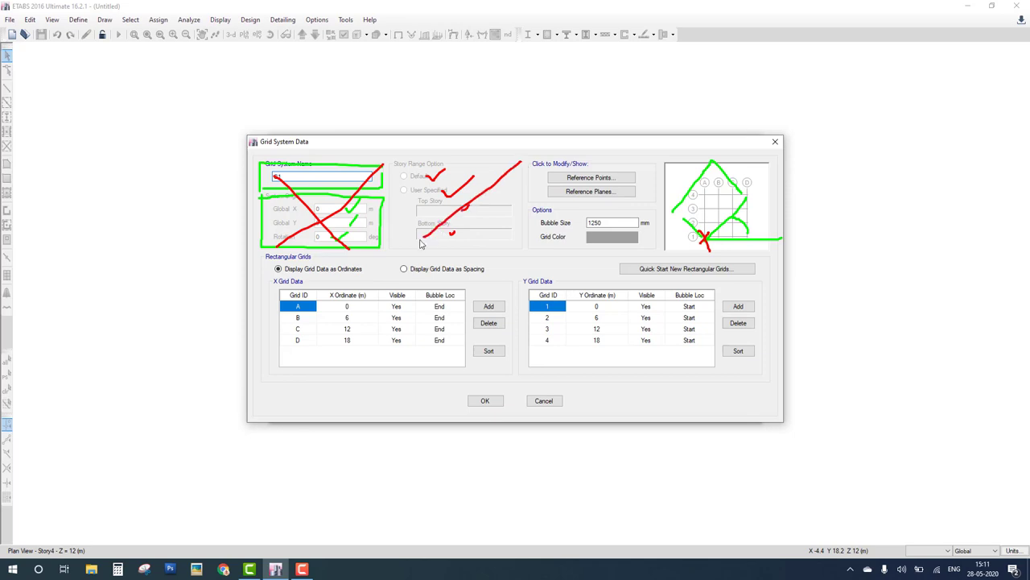
pyautogui.moveTo(396, 170)
pyautogui.mouseDown()
pyautogui.moveTo(416, 192)
pyautogui.moveTo(459, 239)
pyautogui.mouseUp()
pyautogui.moveTo(532, 211)
pyautogui.mouseDown()
pyautogui.moveTo(636, 259)
pyautogui.moveTo(652, 212)
pyautogui.moveTo(512, 209)
pyautogui.mouseUp()
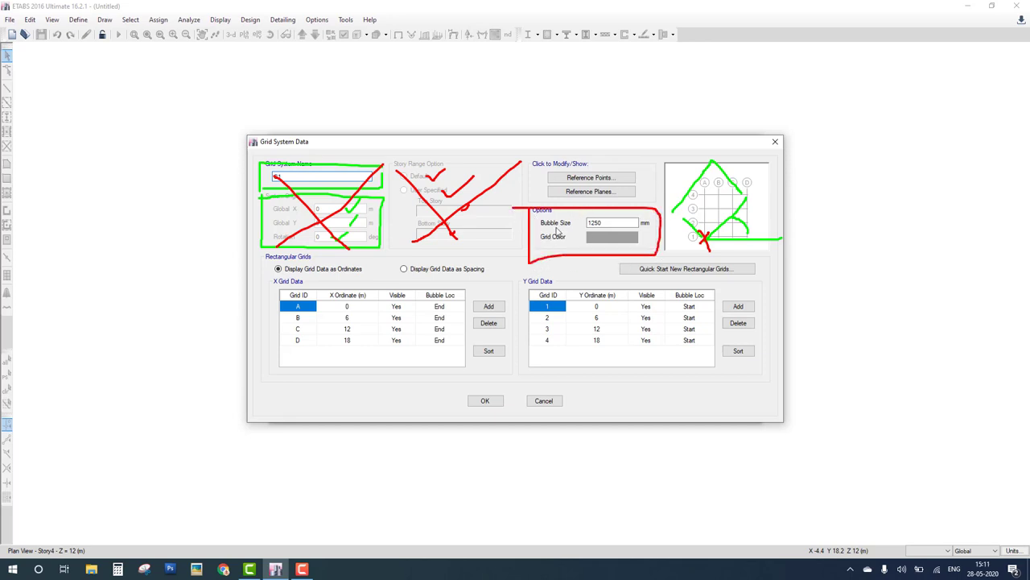
pyautogui.moveTo(700, 240)
pyautogui.mouseDown()
pyautogui.moveTo(691, 235)
pyautogui.moveTo(689, 246)
pyautogui.moveTo(704, 244)
pyautogui.mouseUp()
pyautogui.moveTo(317, 270); pyautogui.dragTo(333, 265)
pyautogui.moveTo(354, 319); pyautogui.dragTo(386, 317)
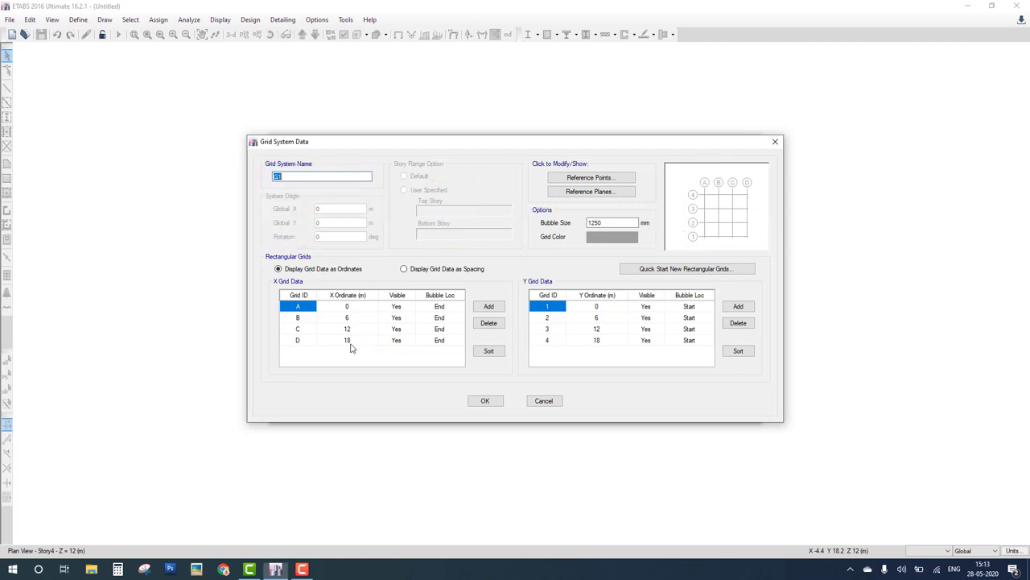
# Move grid line D to 20 m in X and append more X grid rows.
pyautogui.click(351, 340)
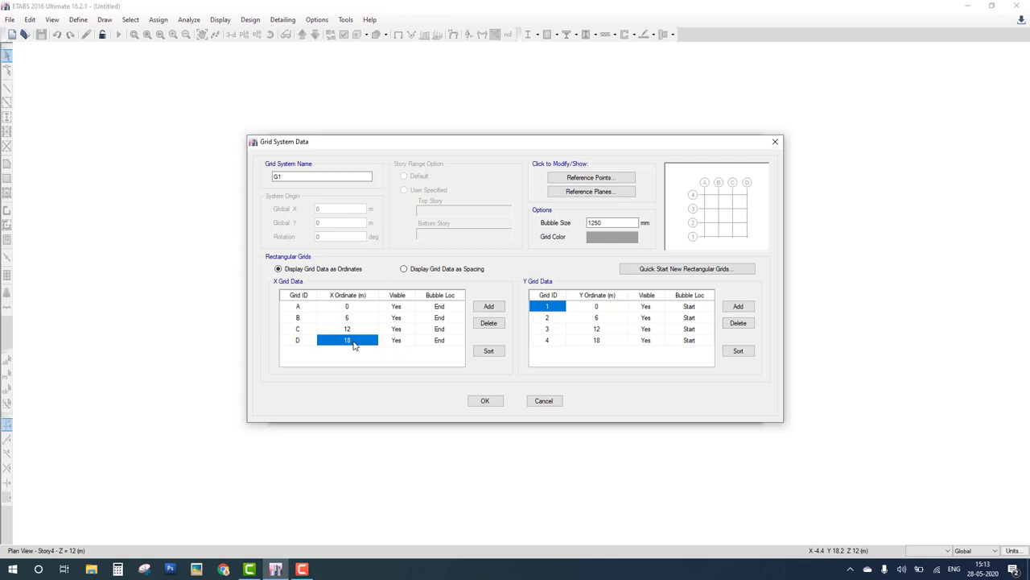
pyautogui.write('20')
pyautogui.click(489, 307)
pyautogui.click(489, 307)
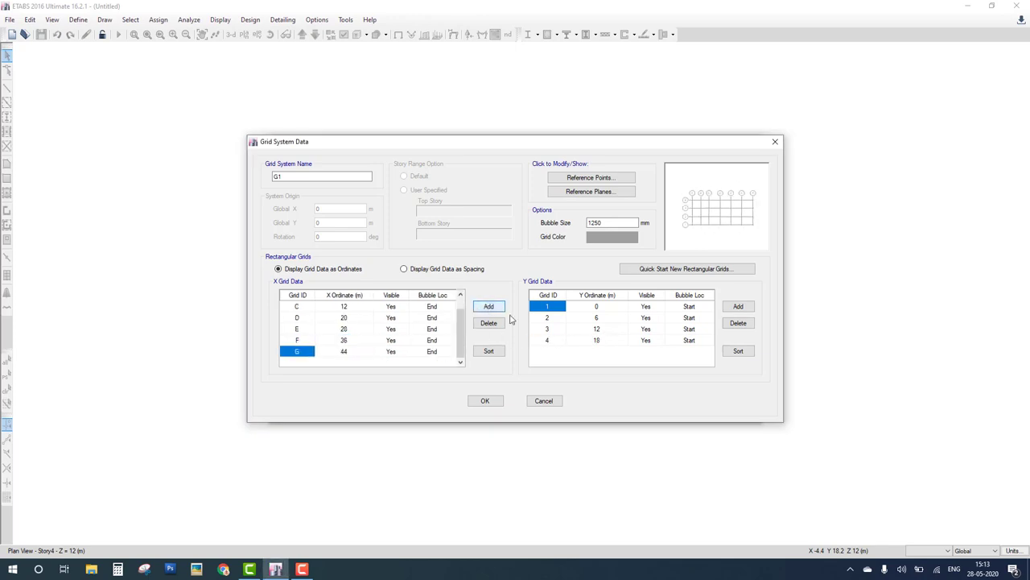
# Append Y grid rows, giving lines 5–7 at 24, 30 and 36 m.
pyautogui.click(738, 307)
pyautogui.click(739, 307)
pyautogui.click(739, 307)
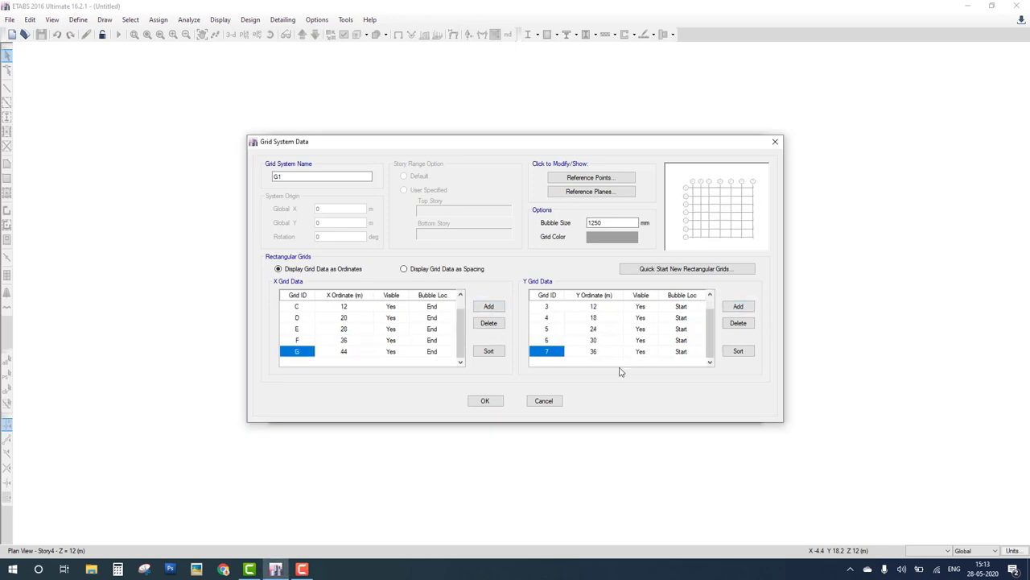
pyautogui.scroll(1, 409, 336)
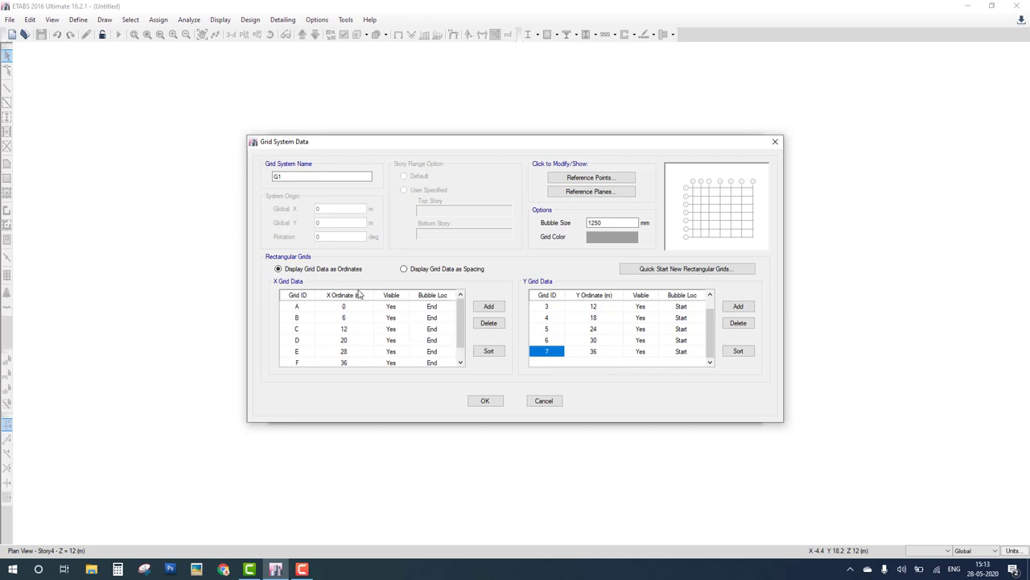
pyautogui.moveTo(282, 255)
pyautogui.mouseDown()
pyautogui.moveTo(277, 267)
pyautogui.moveTo(323, 286)
pyautogui.moveTo(282, 251)
pyautogui.moveTo(274, 260)
pyautogui.mouseUp()
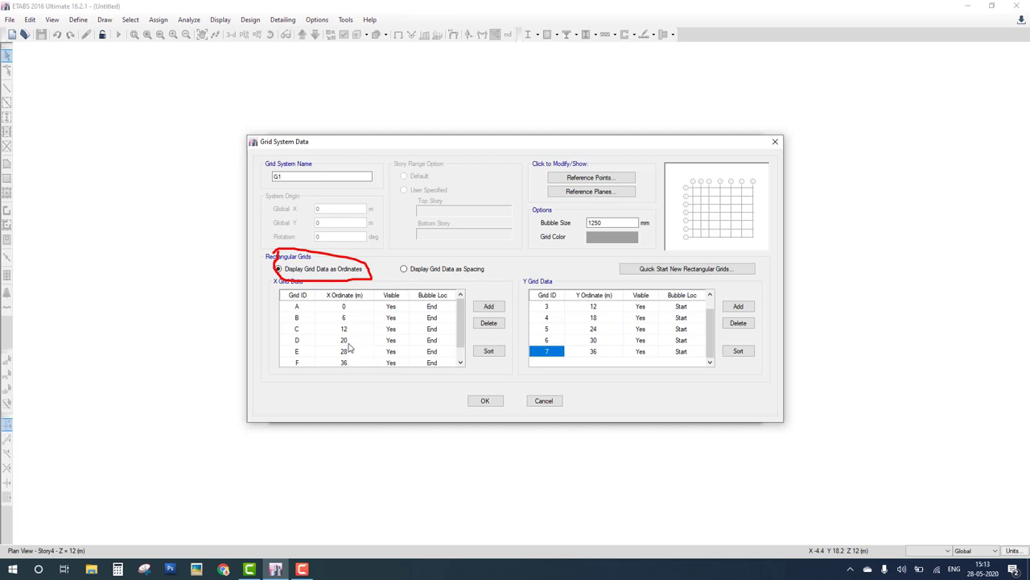
# Display grid data as spacing: X 6, 6, 8, 8, 8, 8 m and Y all 6 m.
pyautogui.click(403, 269)
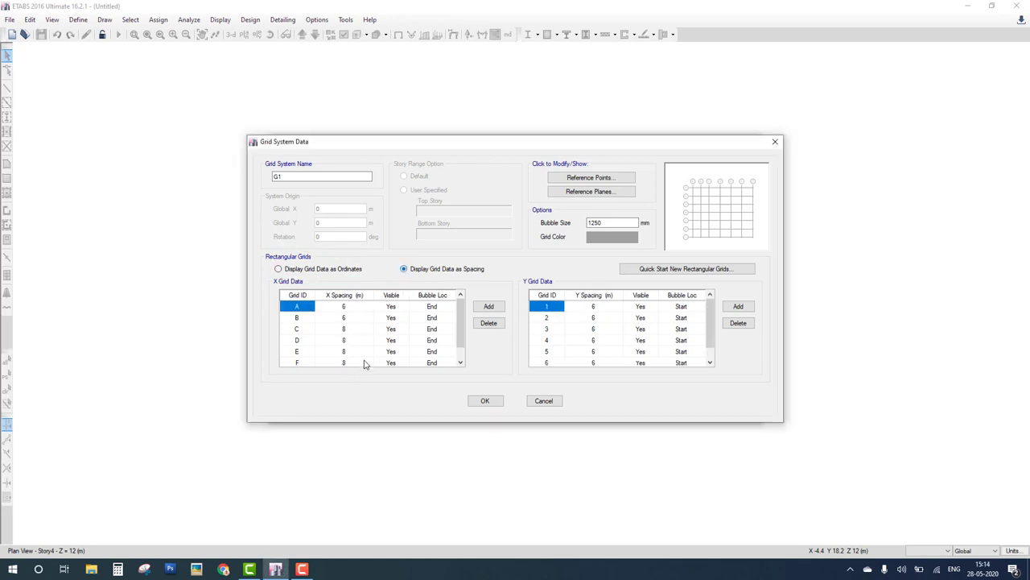
pyautogui.scroll(-2, 463, 361)
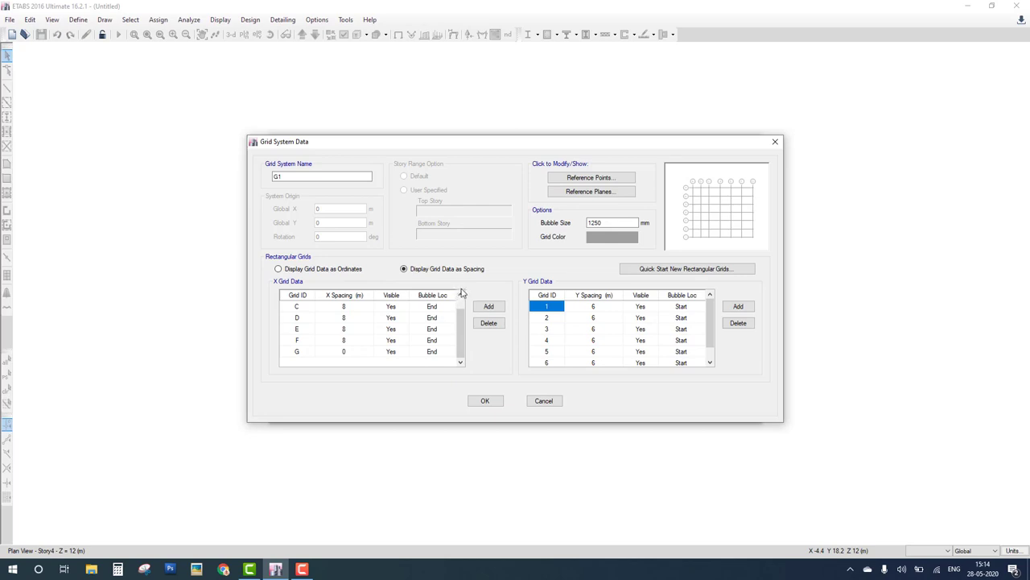
pyautogui.moveTo(475, 283); pyautogui.dragTo(342, 359)
pyautogui.moveTo(339, 307); pyautogui.dragTo(396, 343)
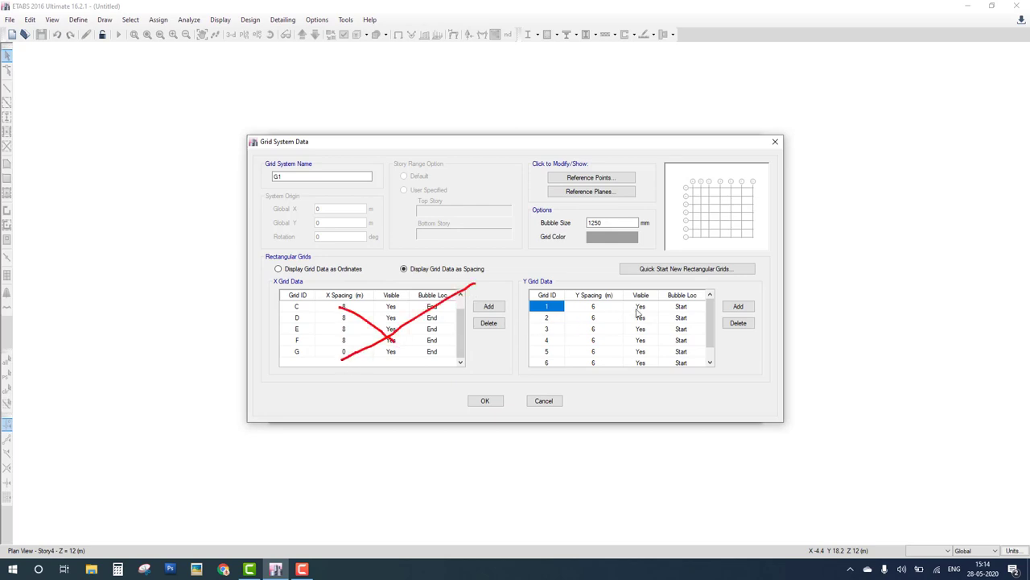
pyautogui.moveTo(700, 292); pyautogui.dragTo(624, 357)
pyautogui.moveTo(612, 300); pyautogui.dragTo(671, 358)
pyautogui.moveTo(354, 159); pyautogui.dragTo(300, 229)
pyautogui.moveTo(293, 201); pyautogui.dragTo(412, 246)
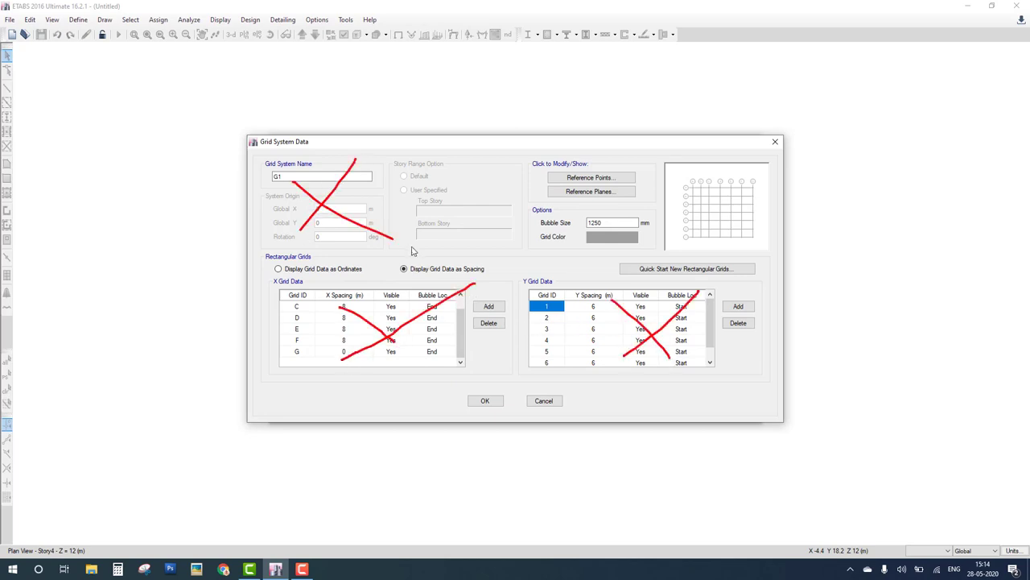
pyautogui.moveTo(531, 150)
pyautogui.mouseDown()
pyautogui.moveTo(508, 187)
pyautogui.moveTo(435, 246)
pyautogui.mouseUp()
pyautogui.moveTo(425, 193); pyautogui.dragTo(494, 249)
pyautogui.moveTo(654, 219); pyautogui.dragTo(567, 264)
pyautogui.moveTo(573, 235); pyautogui.dragTo(633, 263)
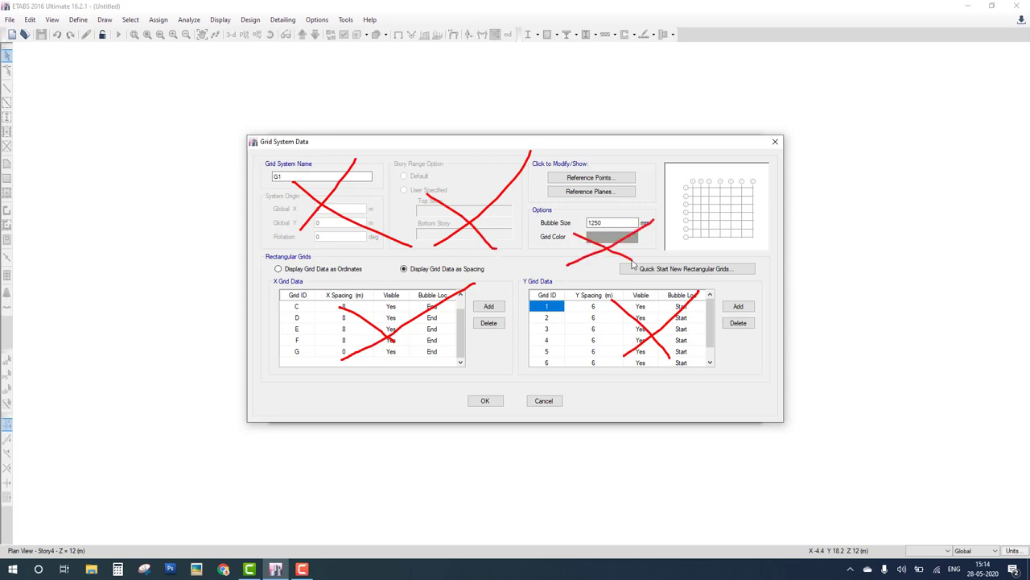
pyautogui.click(723, 270)
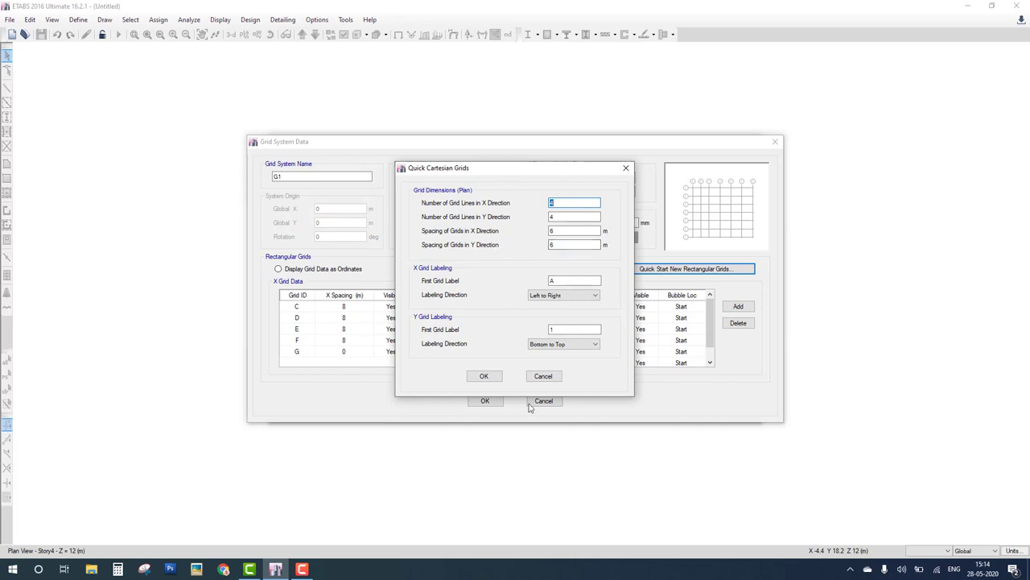
pyautogui.click(543, 376)
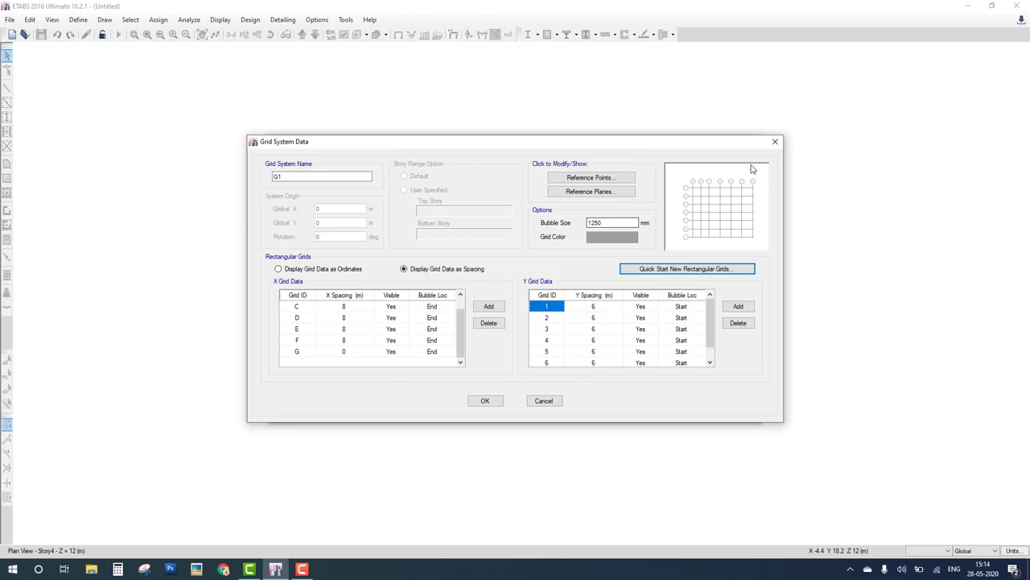
pyautogui.moveTo(753, 169)
pyautogui.mouseDown()
pyautogui.moveTo(759, 394)
pyautogui.moveTo(946, 168)
pyautogui.moveTo(959, 372)
pyautogui.moveTo(756, 386)
pyautogui.mouseUp()
pyautogui.moveTo(748, 298); pyautogui.dragTo(962, 280)
pyautogui.moveTo(757, 220); pyautogui.dragTo(946, 212)
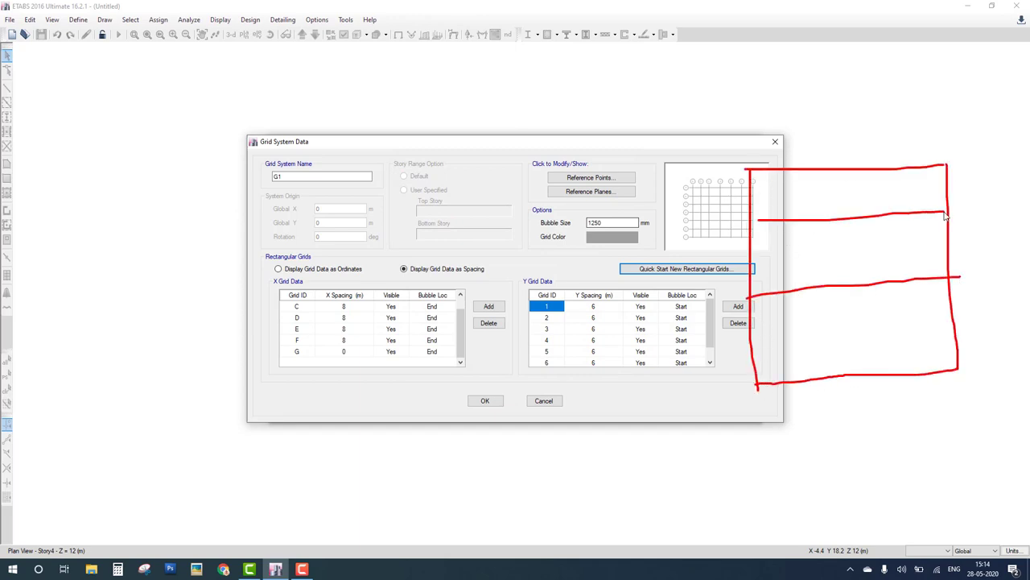
pyautogui.moveTo(858, 375); pyautogui.dragTo(839, 168)
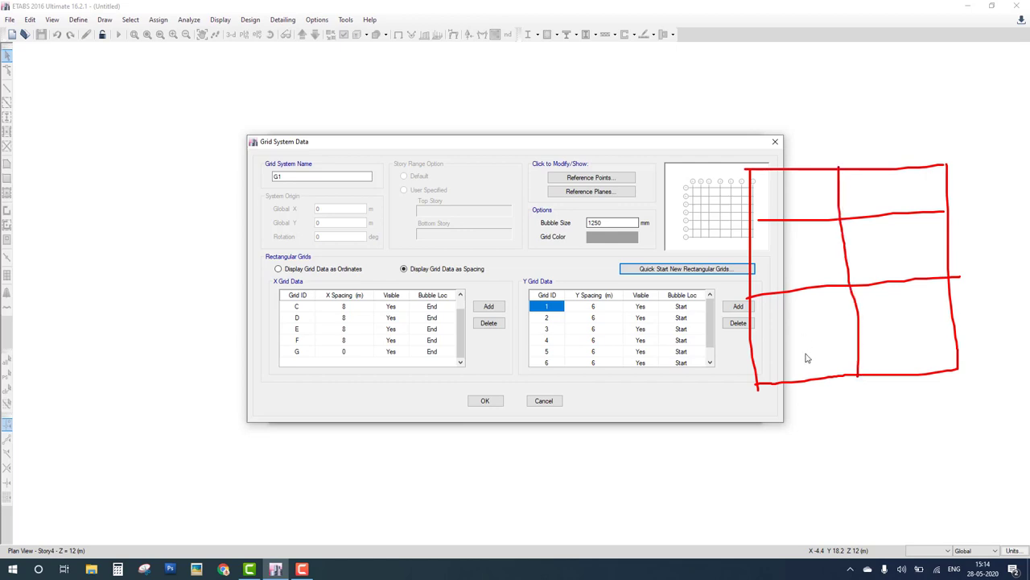
pyautogui.moveTo(757, 388); pyautogui.dragTo(815, 320)
pyautogui.moveTo(845, 286); pyautogui.dragTo(759, 383)
pyautogui.moveTo(910, 381); pyautogui.dragTo(905, 283)
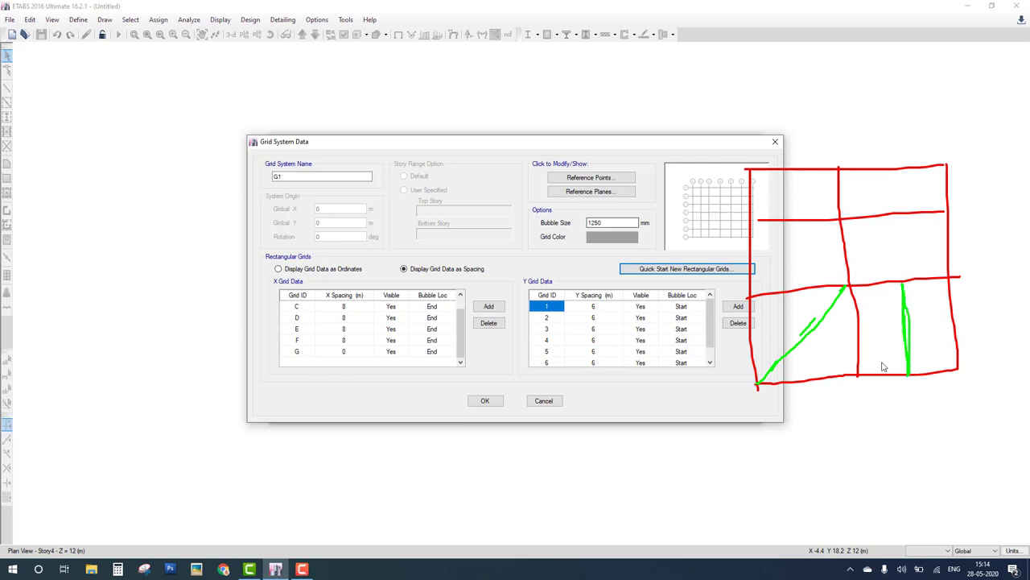
# Skip adding reference points, accept the grid data, and generate the 7×7 four-story grid model.
pyautogui.click(610, 179)
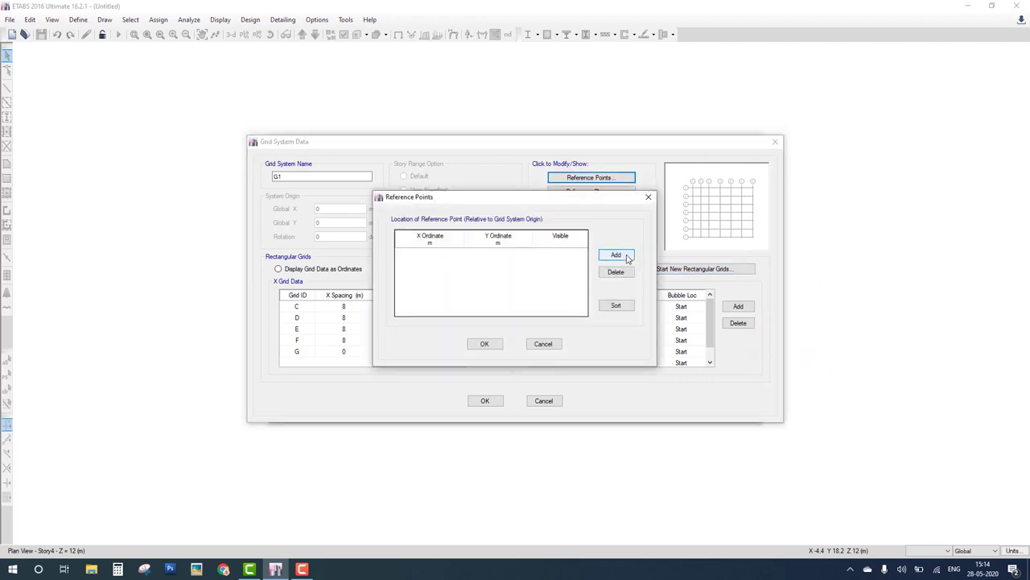
pyautogui.click(545, 347)
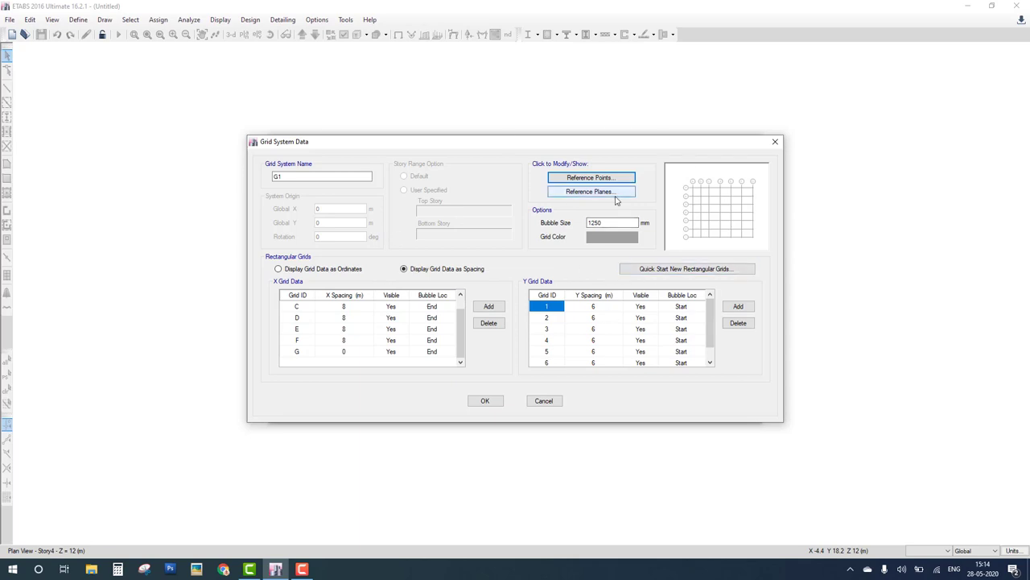
pyautogui.click(486, 400)
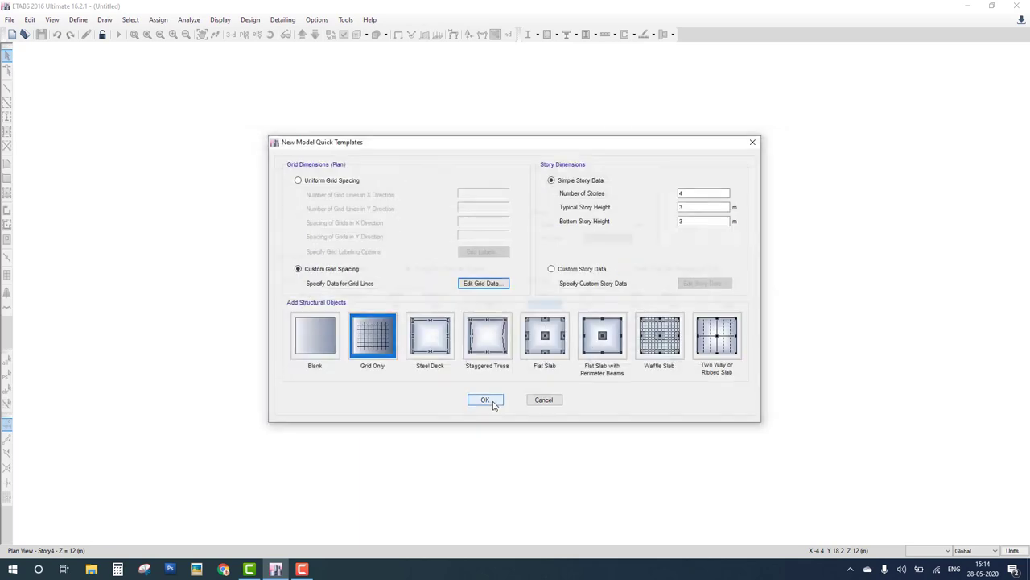
pyautogui.click(492, 401)
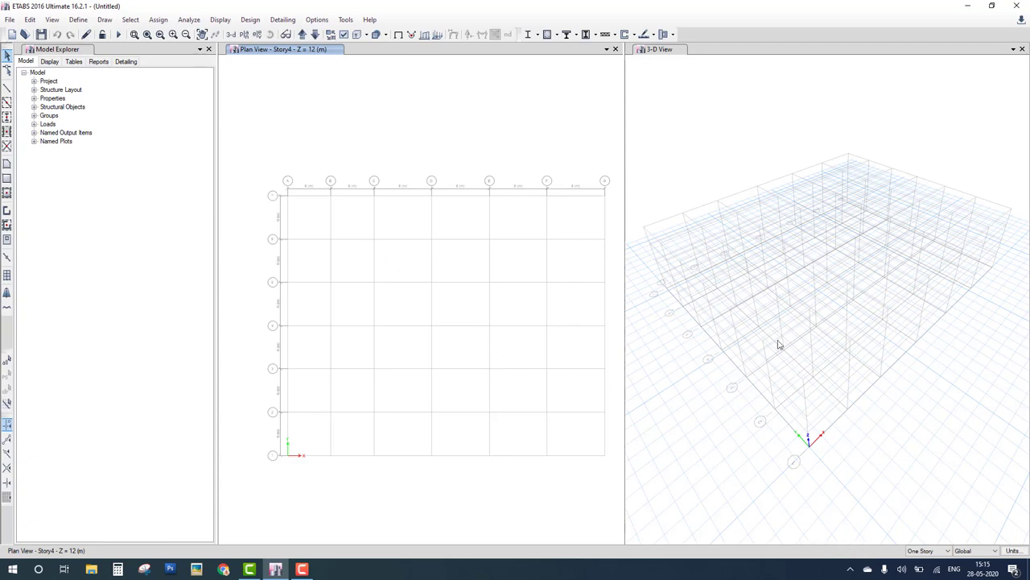
# In grid system G1's data, set Global X to 5 and Rotation to 10 degrees, then apply.
pyautogui.click(760, 266)
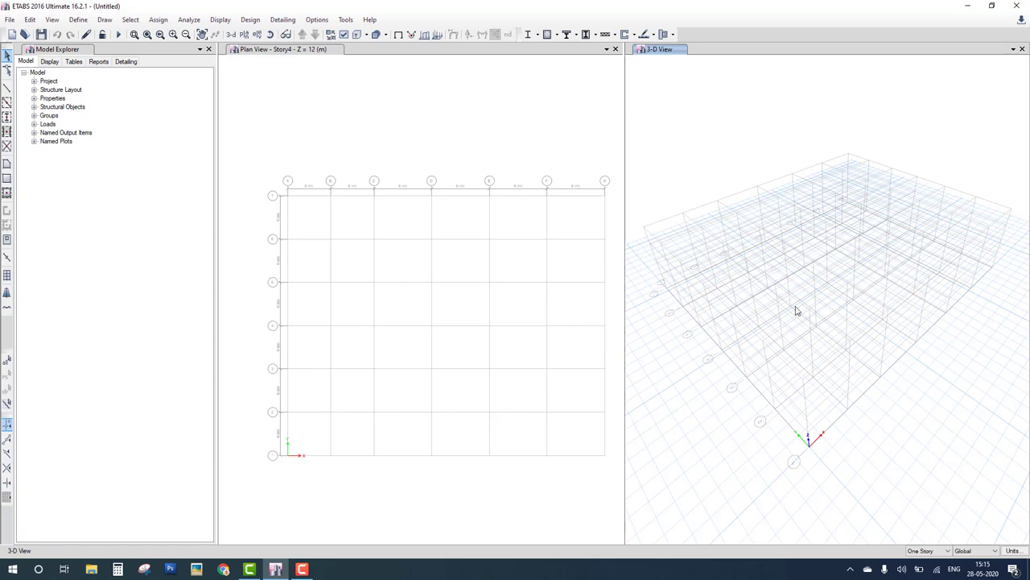
pyautogui.rightClick(718, 195)
pyautogui.click(731, 195)
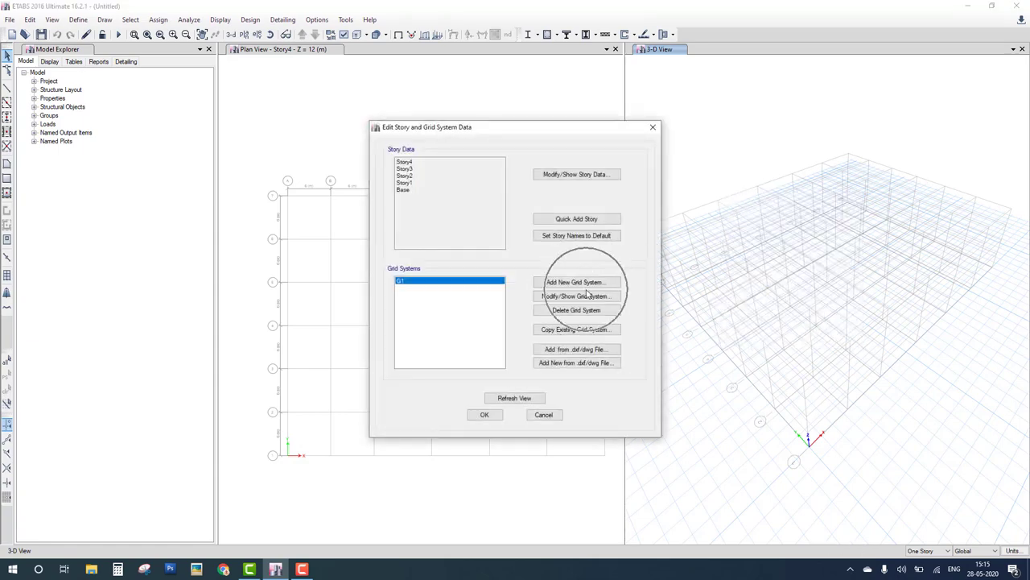
pyautogui.click(576, 296)
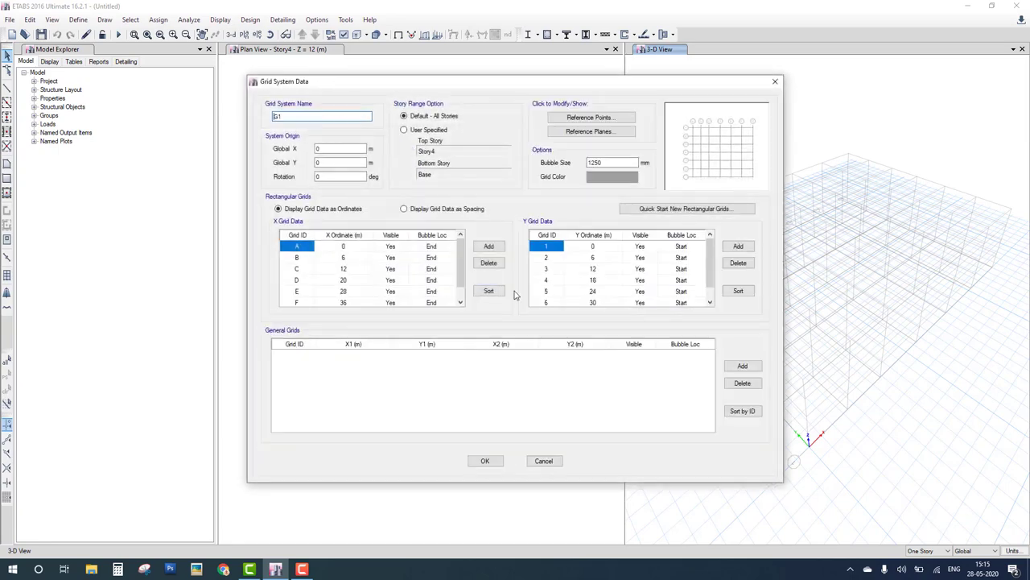
pyautogui.doubleClick(279, 117)
pyautogui.doubleClick(326, 152)
pyautogui.write('5')
pyautogui.press('Tab')
pyautogui.press('Tab')
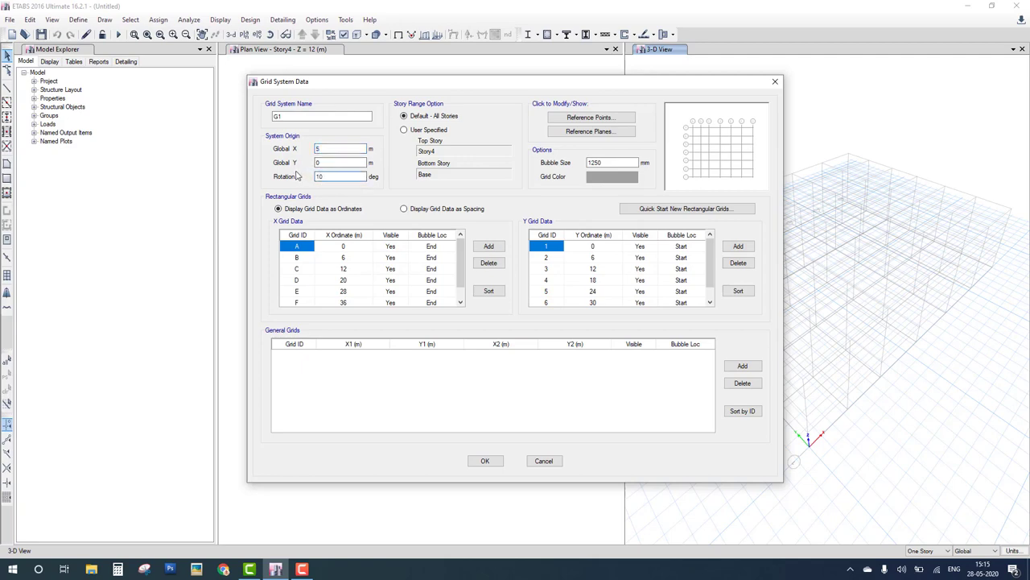
pyautogui.click(498, 459)
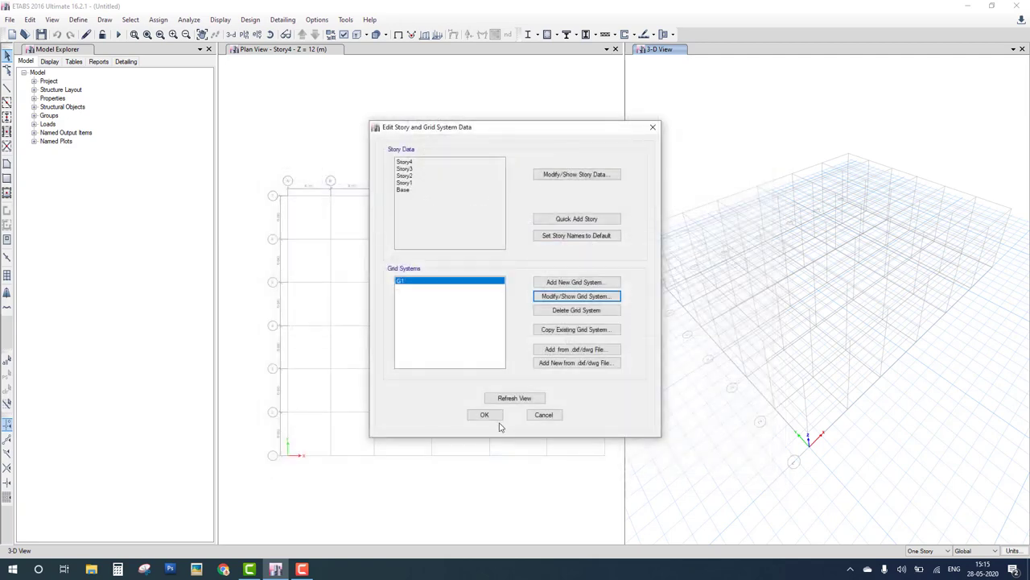
pyautogui.click(491, 416)
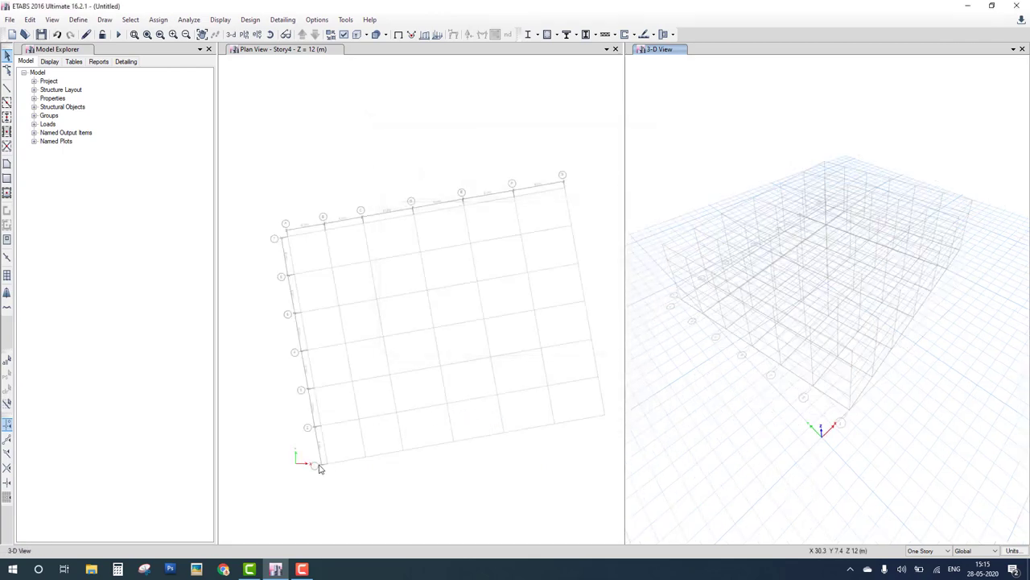
pyautogui.moveTo(319, 468)
pyautogui.mouseDown()
pyautogui.moveTo(427, 470)
pyautogui.moveTo(409, 456)
pyautogui.moveTo(408, 470)
pyautogui.moveTo(435, 471)
pyautogui.moveTo(441, 458)
pyautogui.moveTo(454, 463)
pyautogui.mouseUp()
pyautogui.press('Escape')
# Set G1's Global X and Rotation back to 0 and make Story2 its user-specified top storey.
pyautogui.rightClick(761, 189)
pyautogui.click(774, 191)
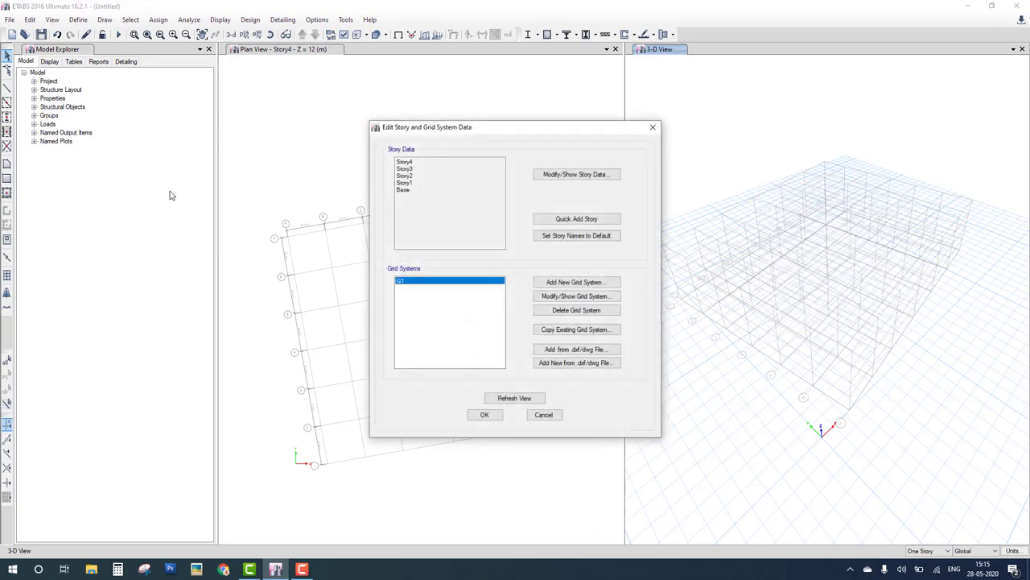
pyautogui.click(578, 296)
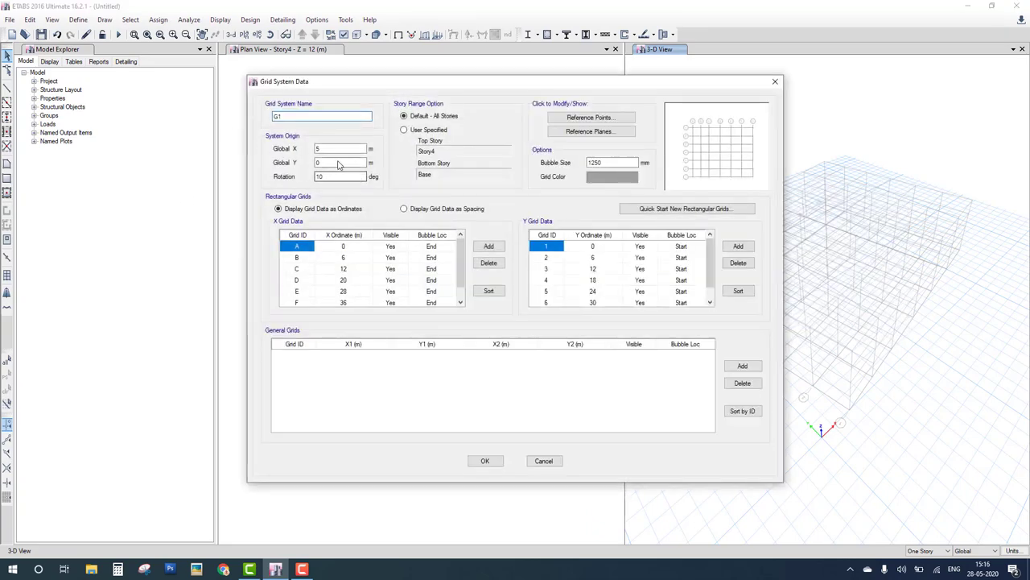
pyautogui.doubleClick(328, 149)
pyautogui.write('0')
pyautogui.press('Tab')
pyautogui.press('Tab')
pyautogui.click(404, 129)
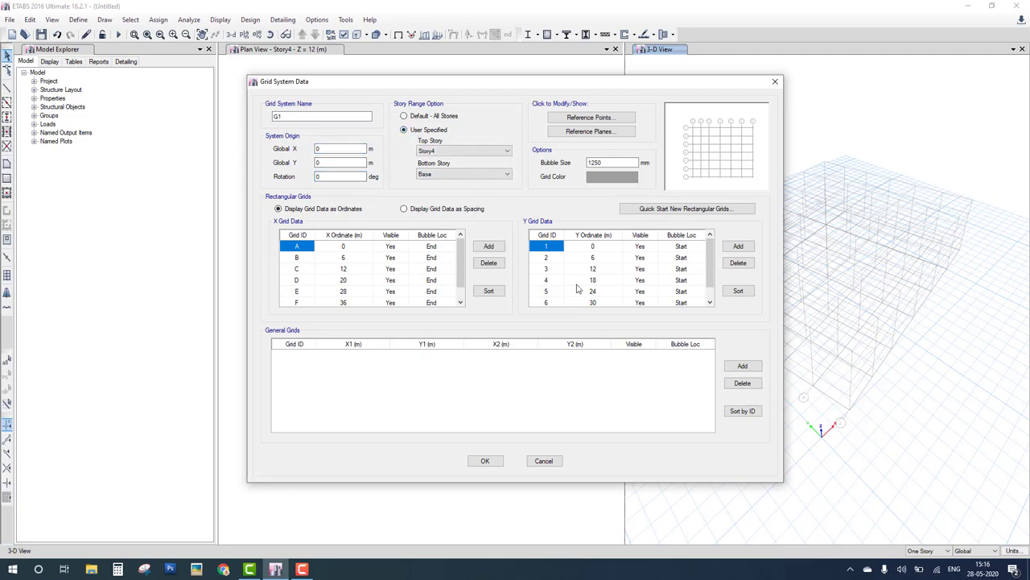
pyautogui.click(463, 151)
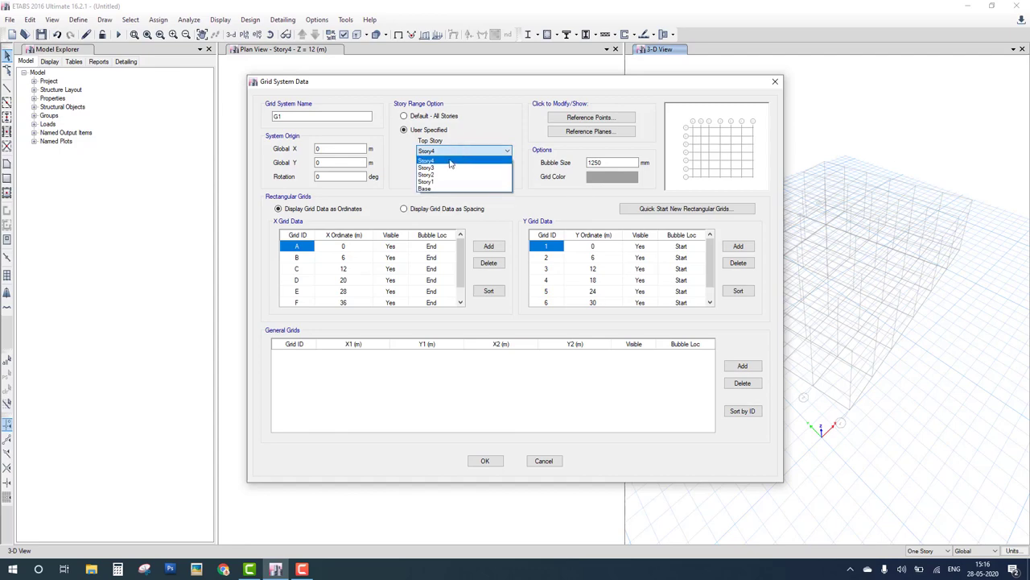
pyautogui.click(448, 175)
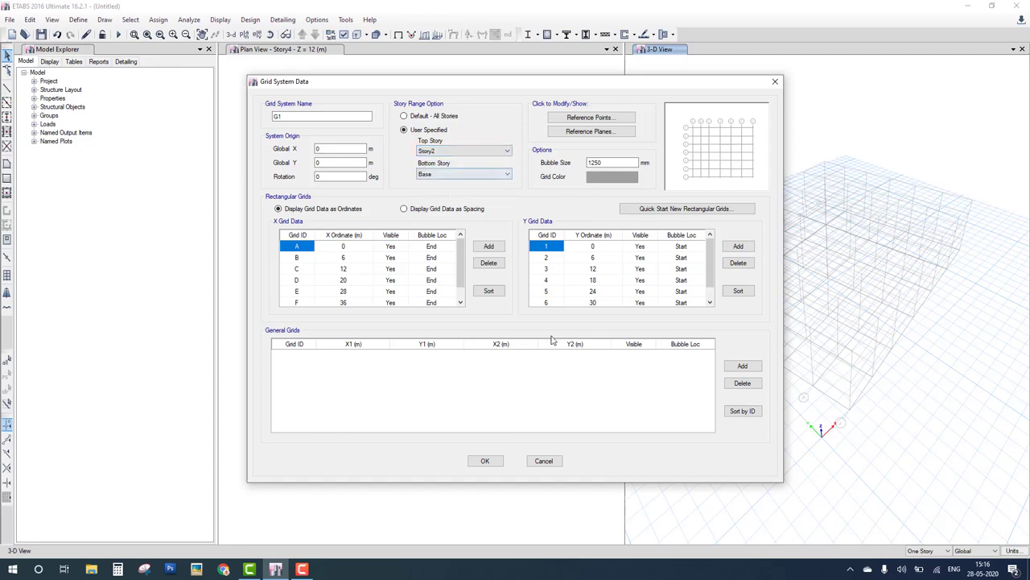
pyautogui.click(485, 460)
pyautogui.click(483, 419)
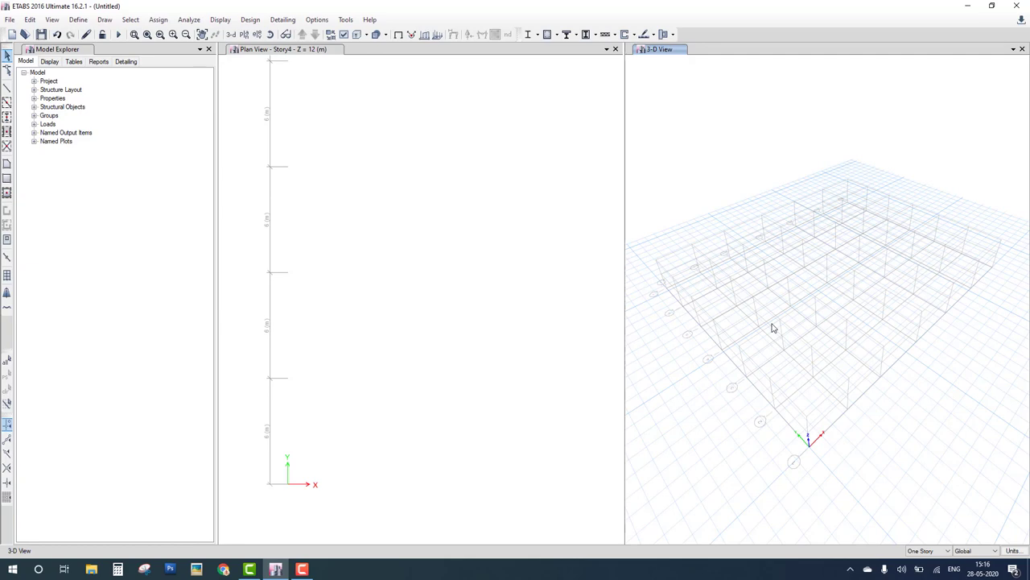
# From the plan view, open grid system G1's settings and choose Default - All Stories.
pyautogui.rightClick(447, 177)
pyautogui.click(463, 182)
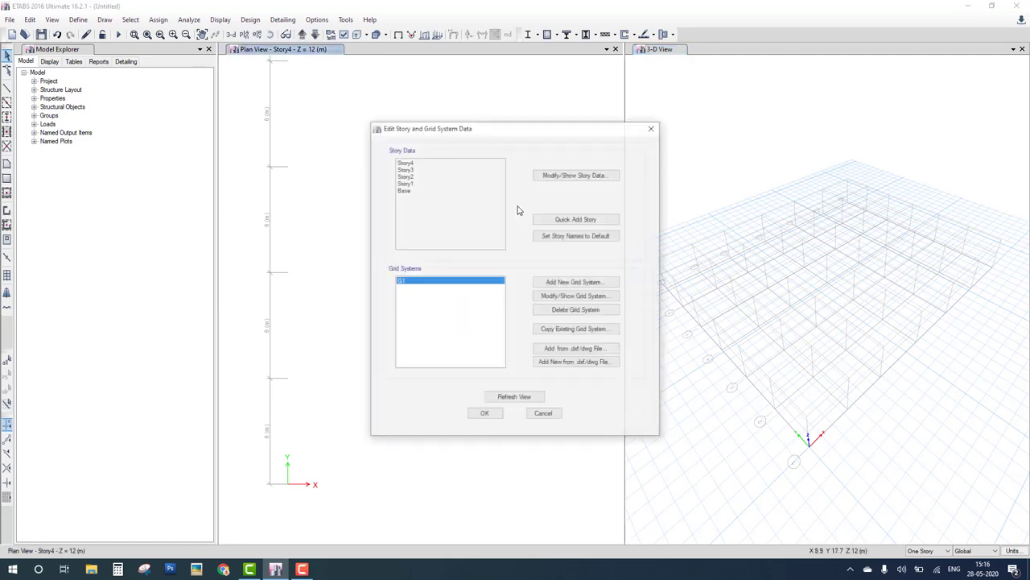
pyautogui.click(568, 298)
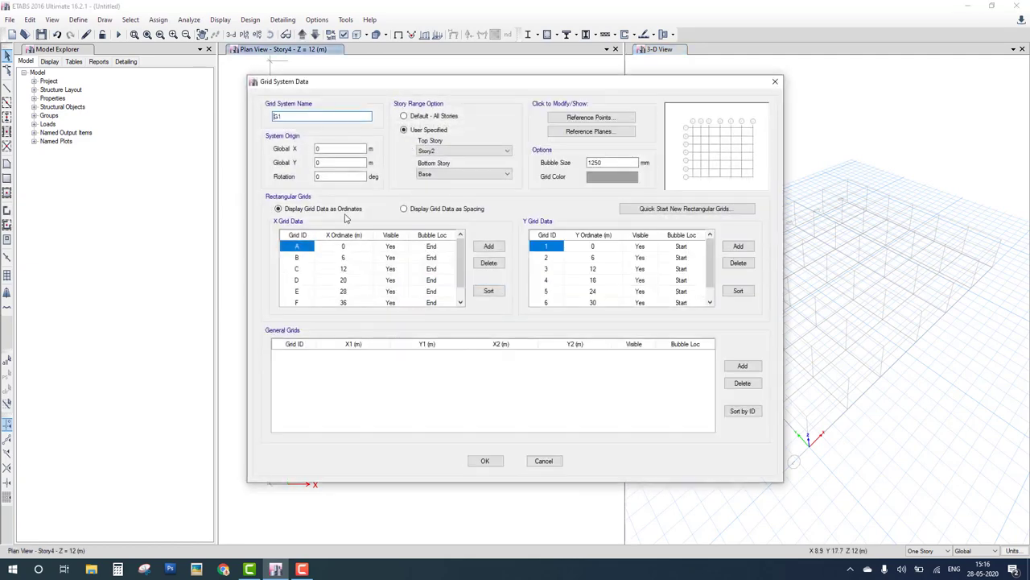
pyautogui.click(419, 117)
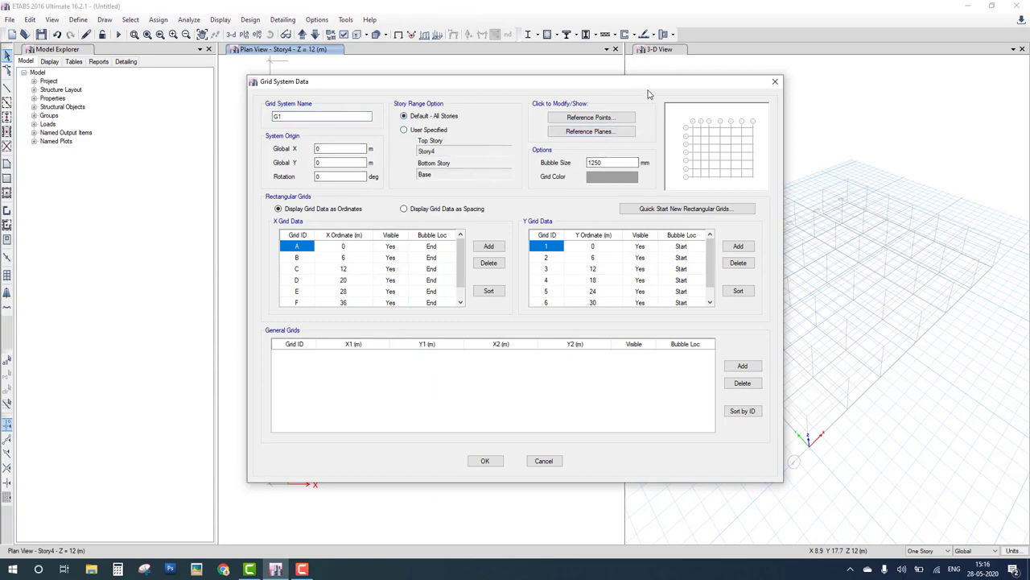
pyautogui.moveTo(649, 83); pyautogui.dragTo(557, 82)
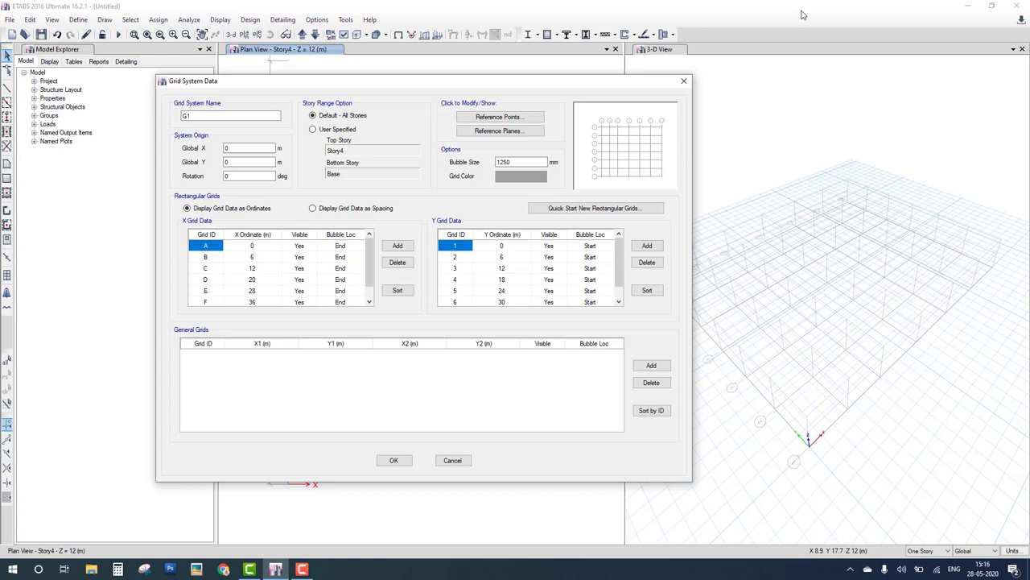
# Add a horizontal reference plane at Z = 5 m to grid system G1.
pyautogui.click(499, 131)
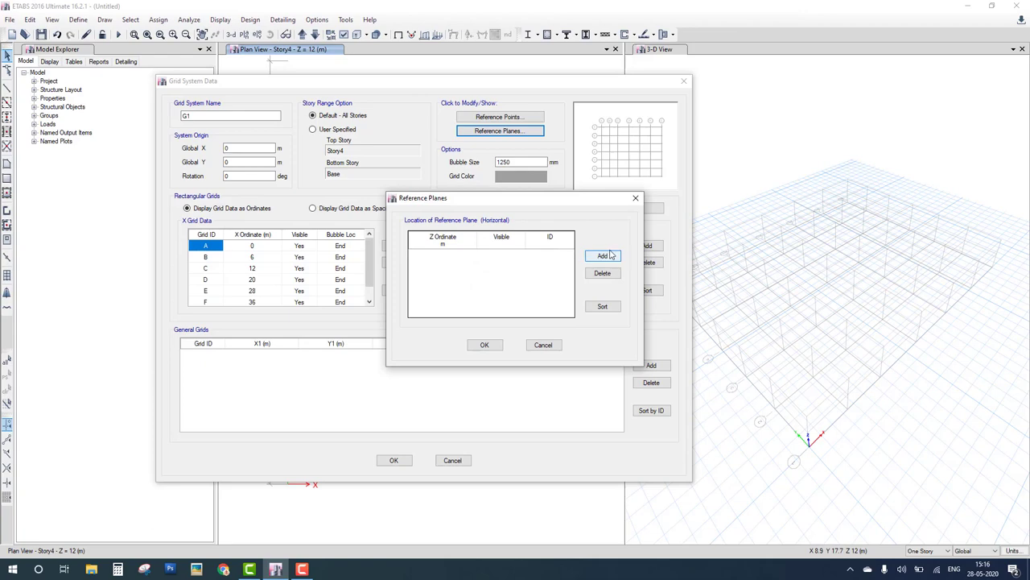
pyautogui.click(603, 256)
pyautogui.click(465, 258)
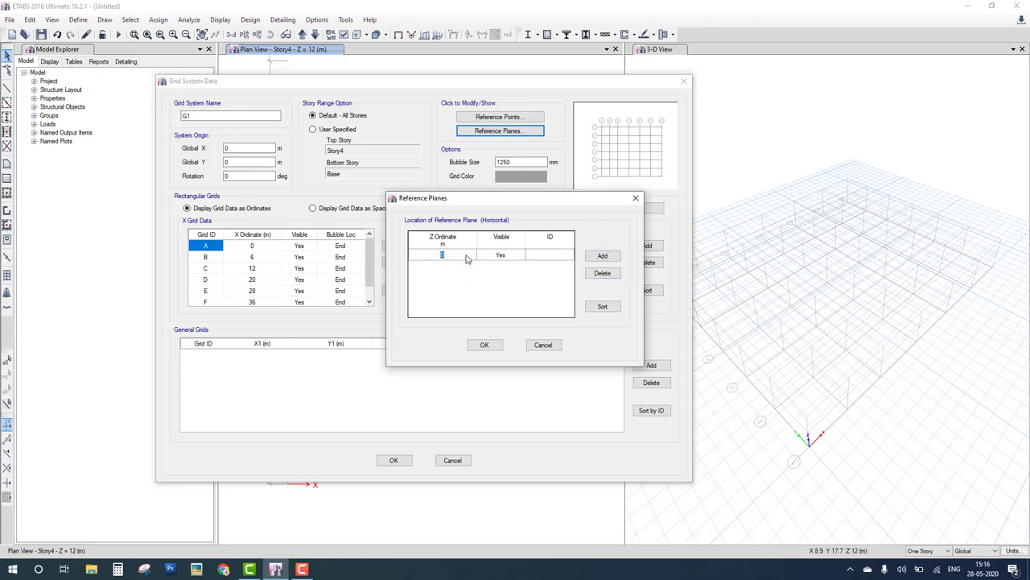
pyautogui.click(484, 344)
pyautogui.click(393, 459)
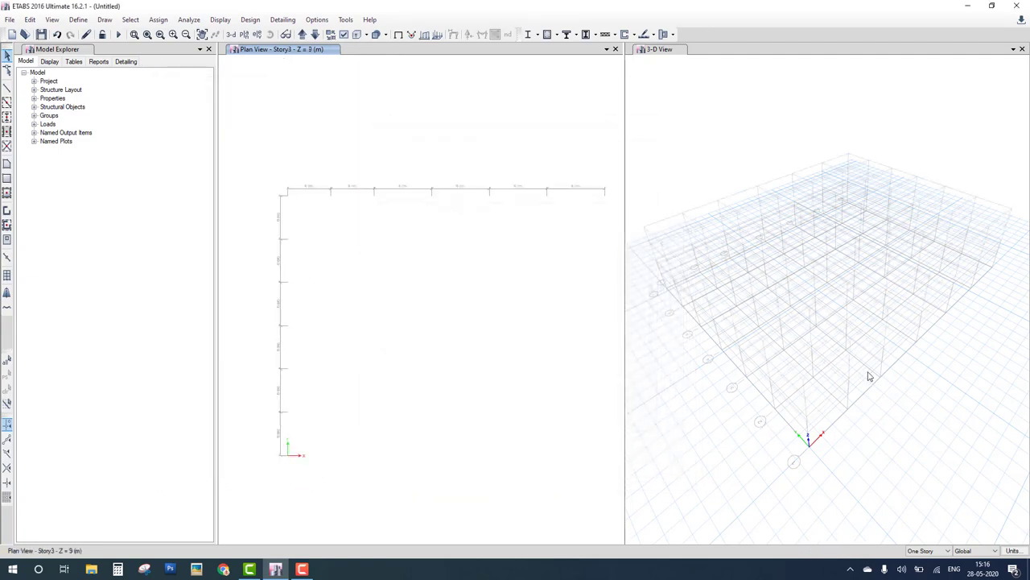
# Show the elevation view along grid line A.
pyautogui.click(641, 132)
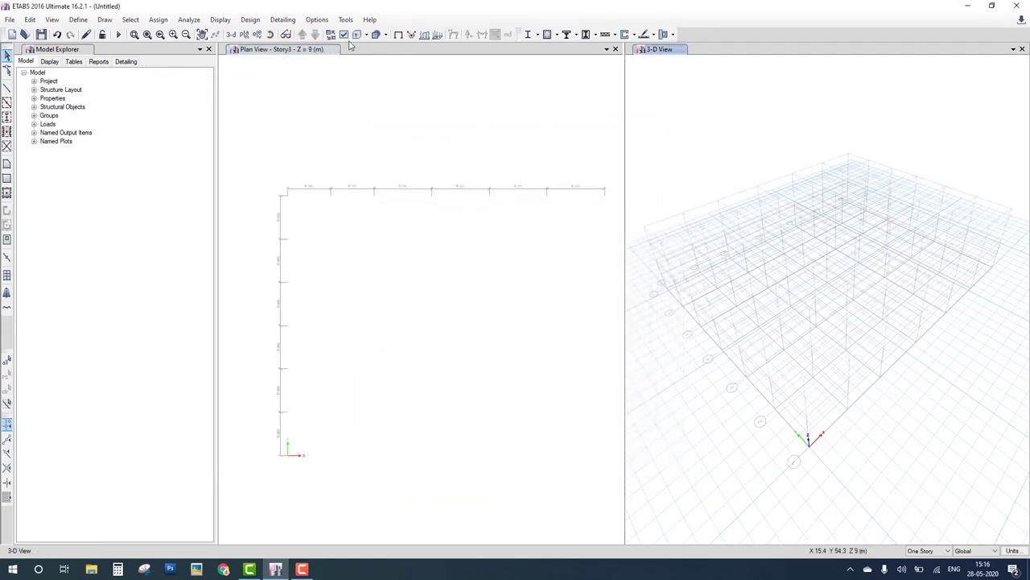
pyautogui.click(257, 34)
pyautogui.click(468, 417)
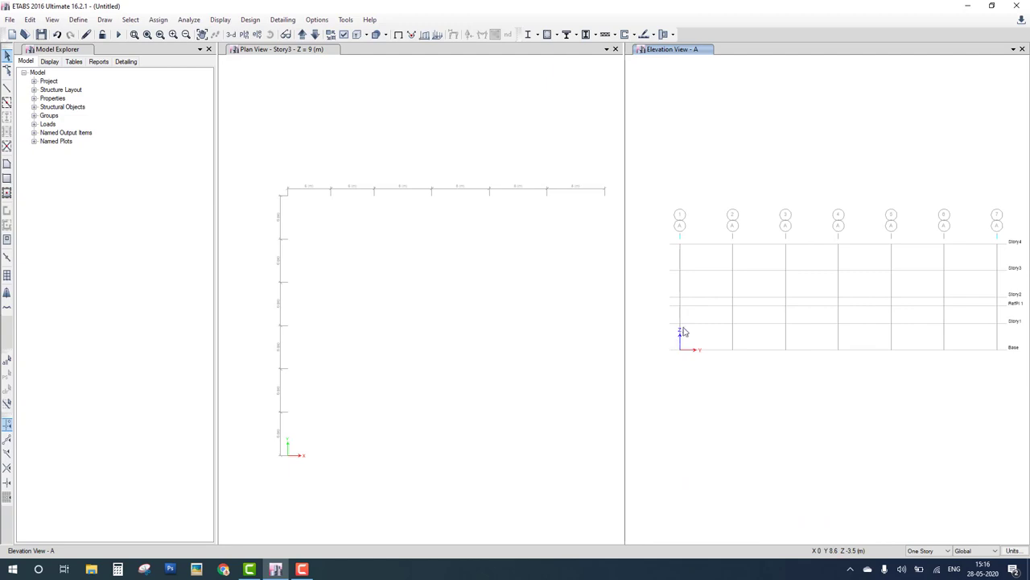
pyautogui.moveTo(670, 301)
pyautogui.mouseDown()
pyautogui.moveTo(676, 335)
pyautogui.moveTo(691, 326)
pyautogui.mouseUp()
pyautogui.moveTo(676, 272)
pyautogui.mouseDown()
pyautogui.moveTo(694, 284)
pyautogui.moveTo(680, 292)
pyautogui.mouseUp()
pyautogui.moveTo(695, 249); pyautogui.dragTo(689, 276)
pyautogui.moveTo(669, 307); pyautogui.dragTo(735, 309)
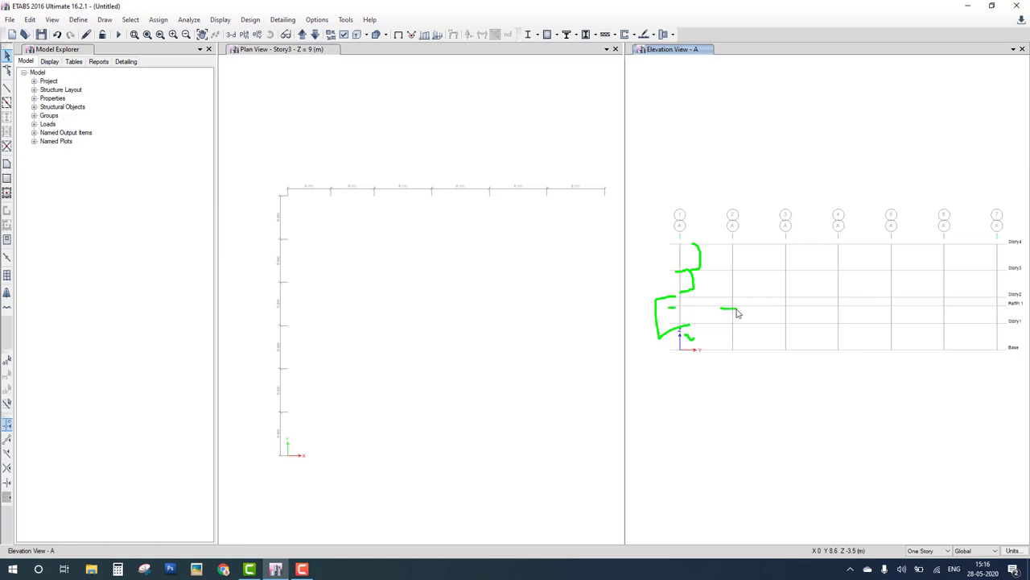
pyautogui.moveTo(674, 310)
pyautogui.mouseDown()
pyautogui.moveTo(742, 310)
pyautogui.moveTo(720, 311)
pyautogui.moveTo(710, 324)
pyautogui.moveTo(723, 324)
pyautogui.moveTo(716, 310)
pyautogui.moveTo(713, 356)
pyautogui.mouseUp()
# Clear the screen annotations and open grid system G1's settings from the elevation view.
pyautogui.press('Escape')
pyautogui.rightClick(724, 146)
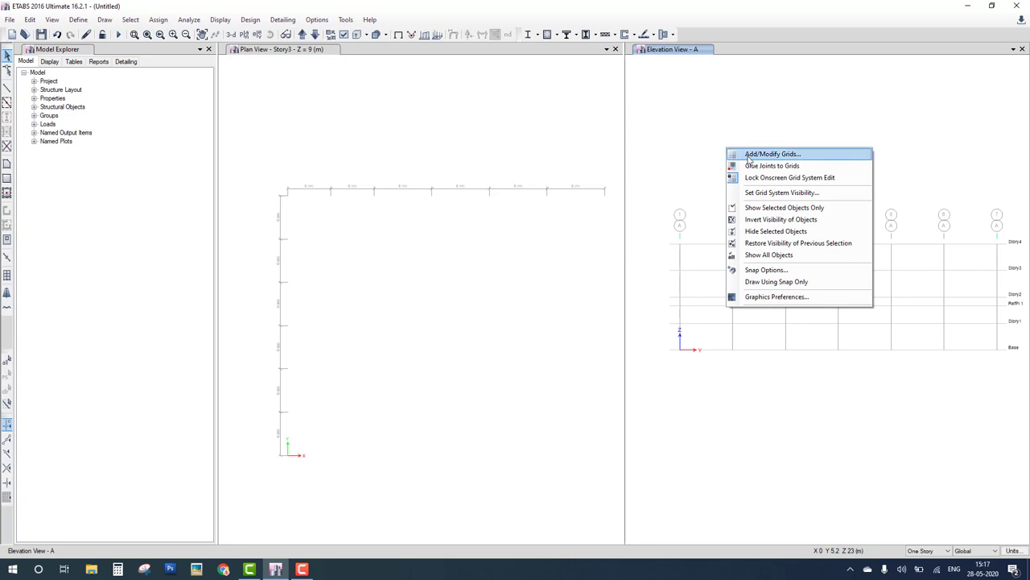
pyautogui.click(748, 158)
pyautogui.click(592, 298)
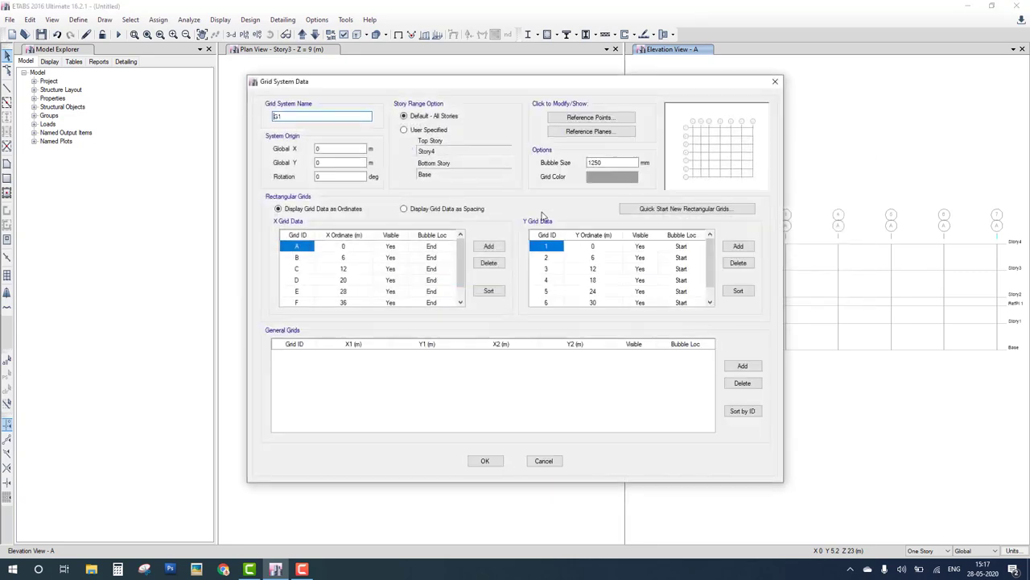
# Add a reference point at X 3 m, Y 4 m to G1 and return the right pane to 3-D.
pyautogui.click(615, 118)
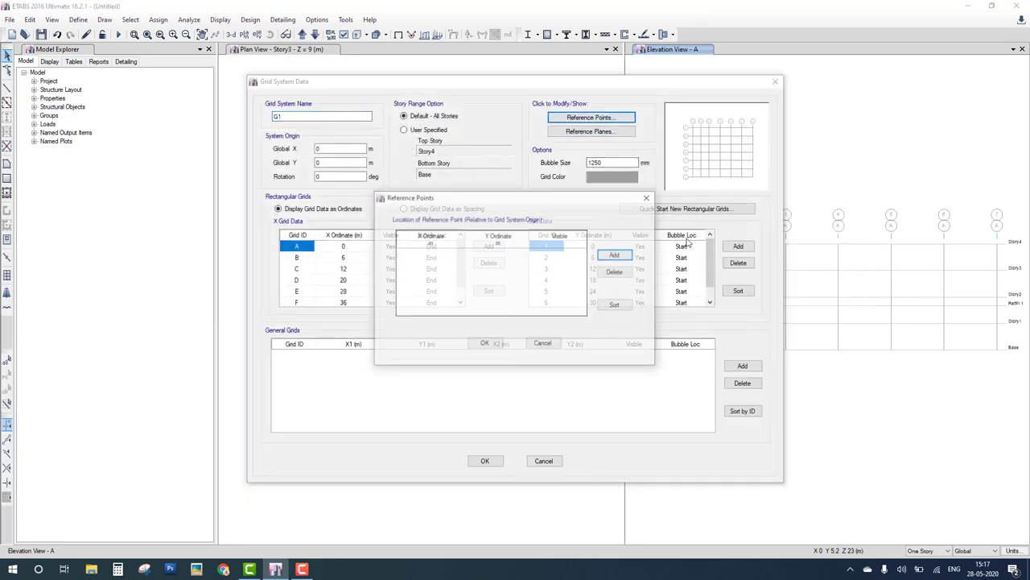
pyautogui.click(613, 255)
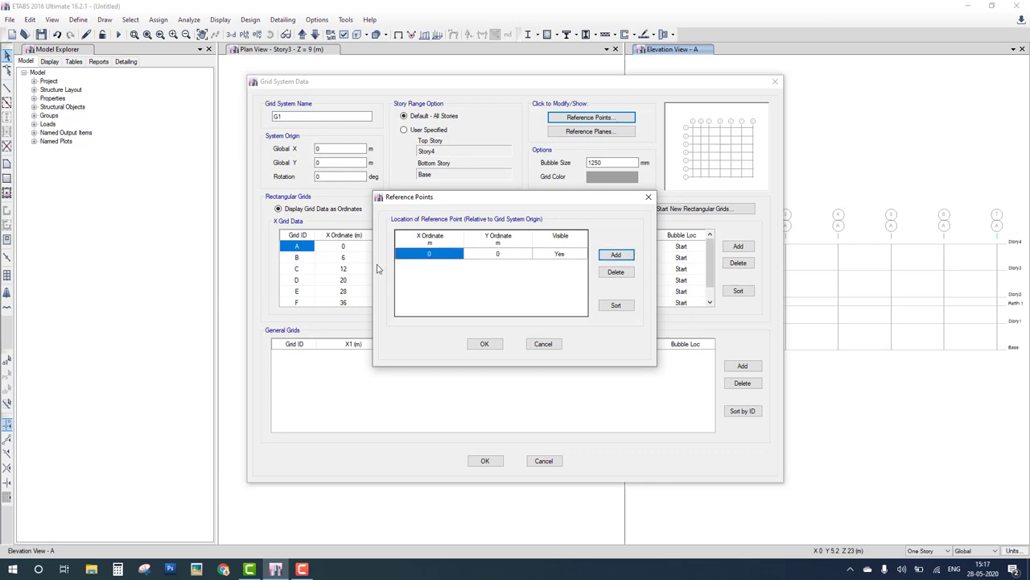
pyautogui.write('3')
pyautogui.click(498, 254)
pyautogui.write('4')
pyautogui.click(494, 346)
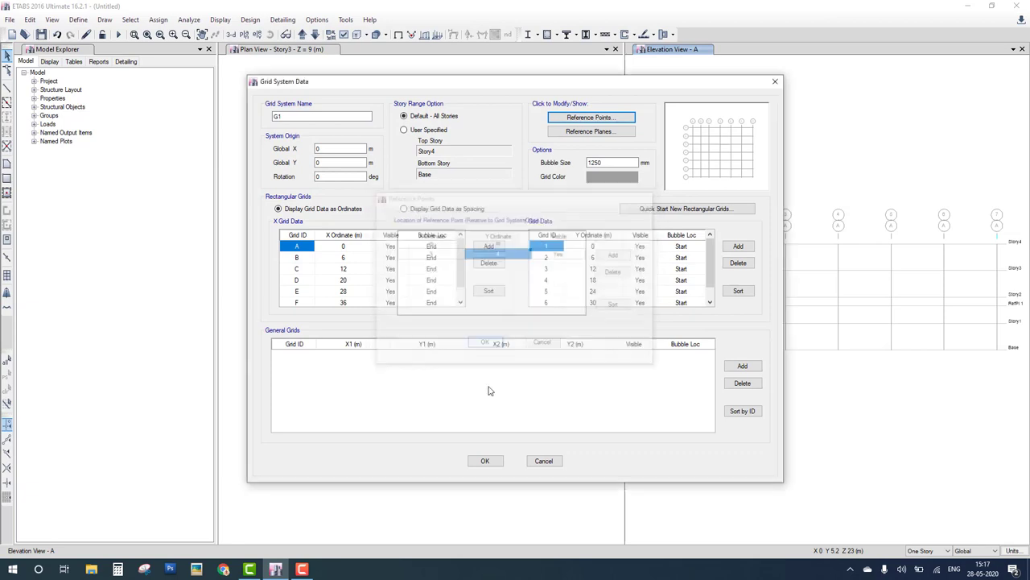
pyautogui.click(485, 461)
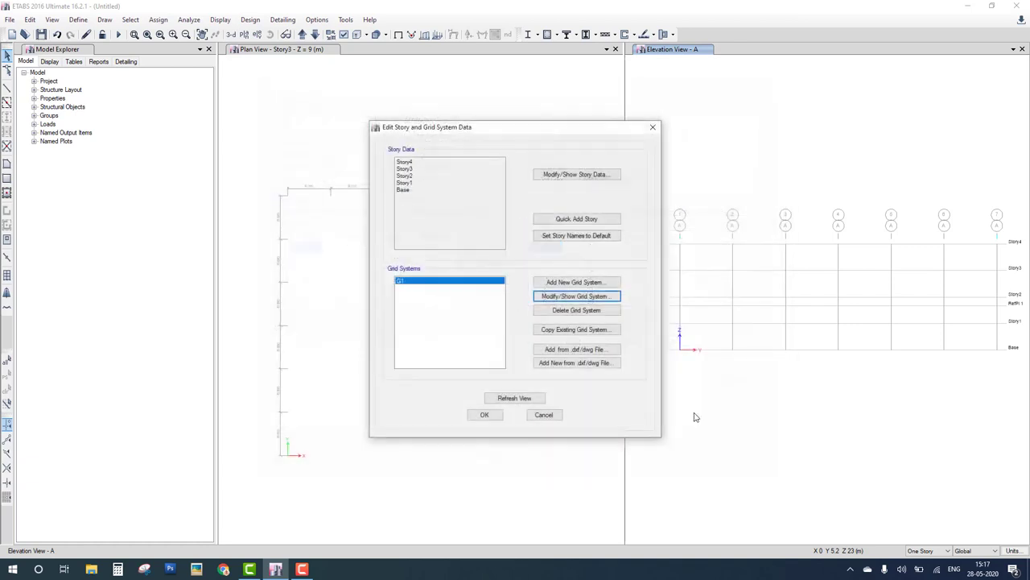
pyautogui.click(488, 415)
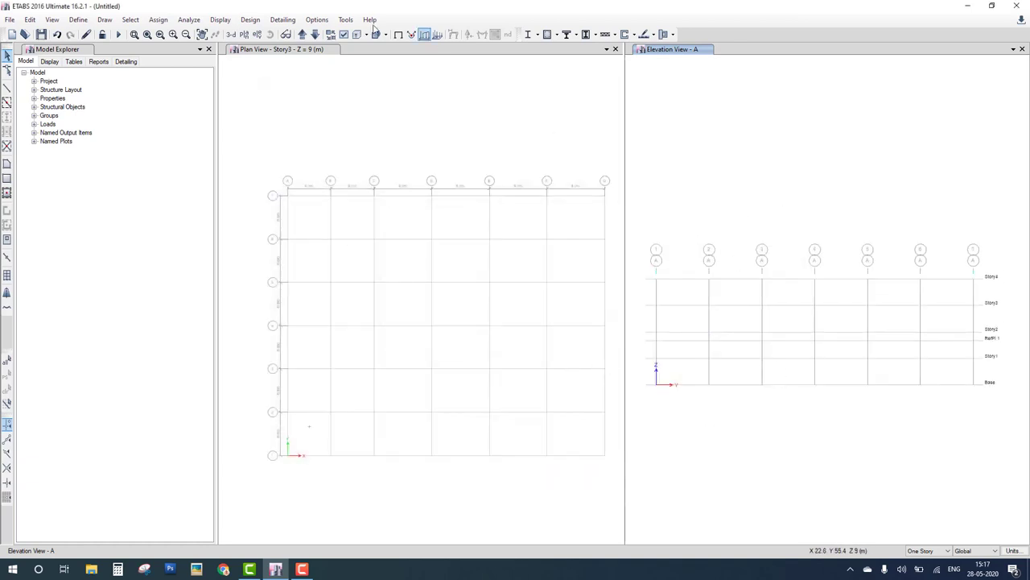
pyautogui.click(231, 34)
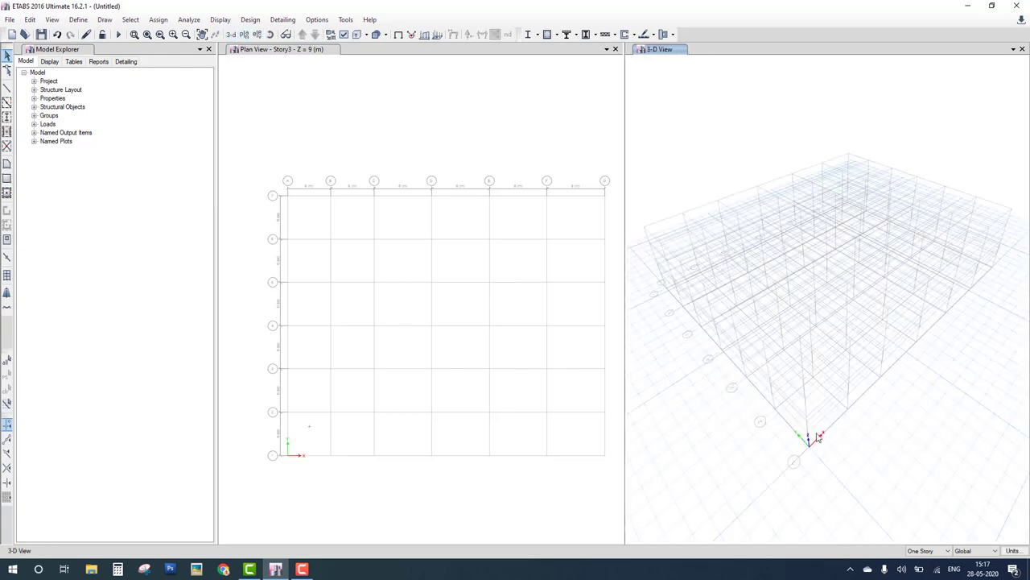
pyautogui.scroll(3, 819, 437)
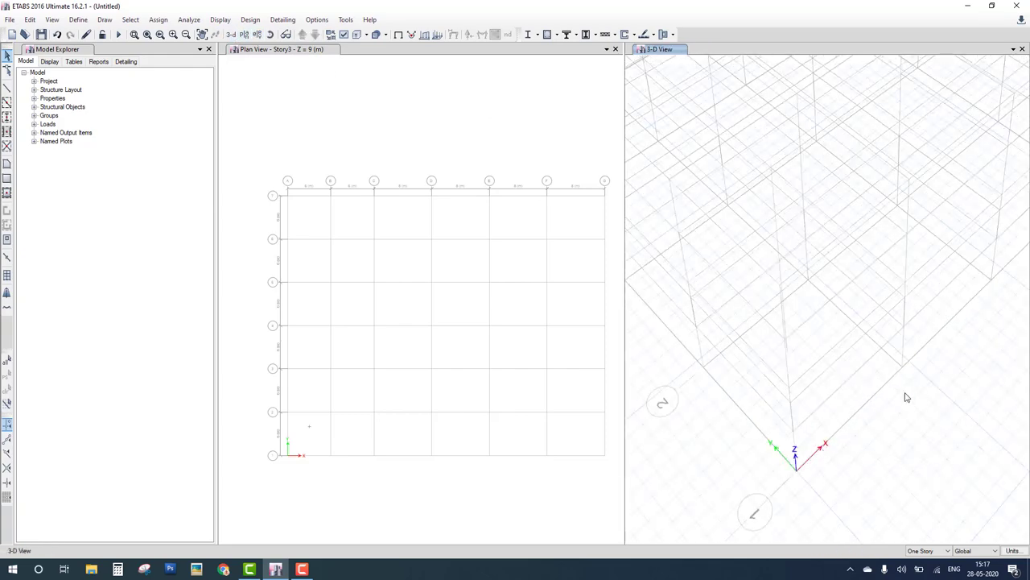
pyautogui.scroll(-5, 832, 359)
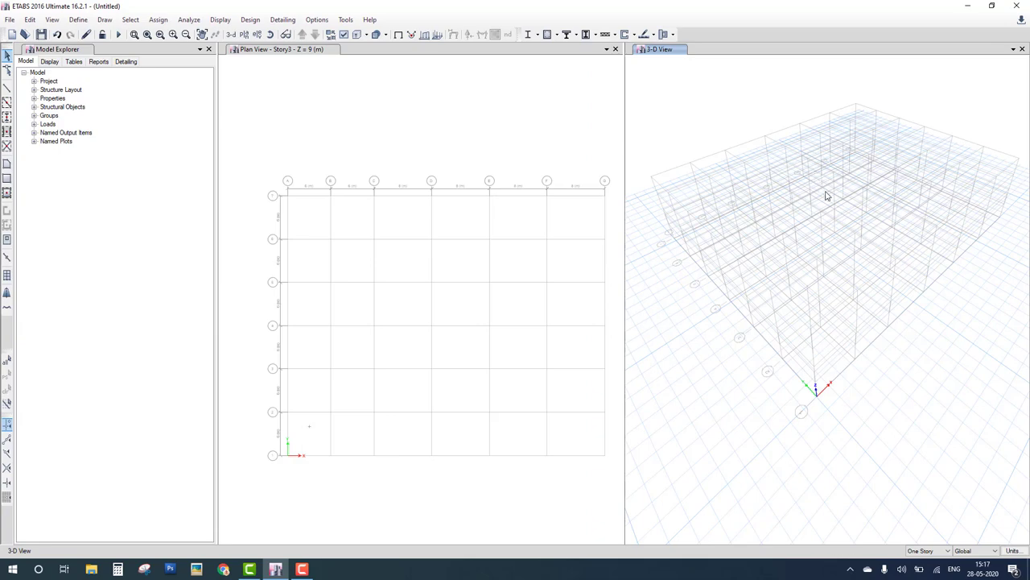
pyautogui.rightClick(677, 165)
pyautogui.click(687, 167)
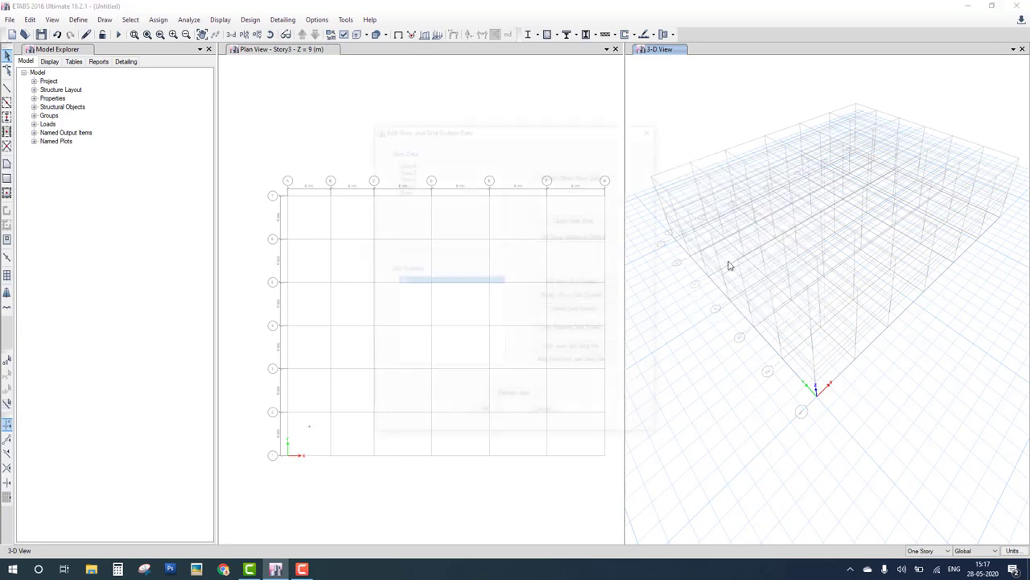
pyautogui.click(604, 298)
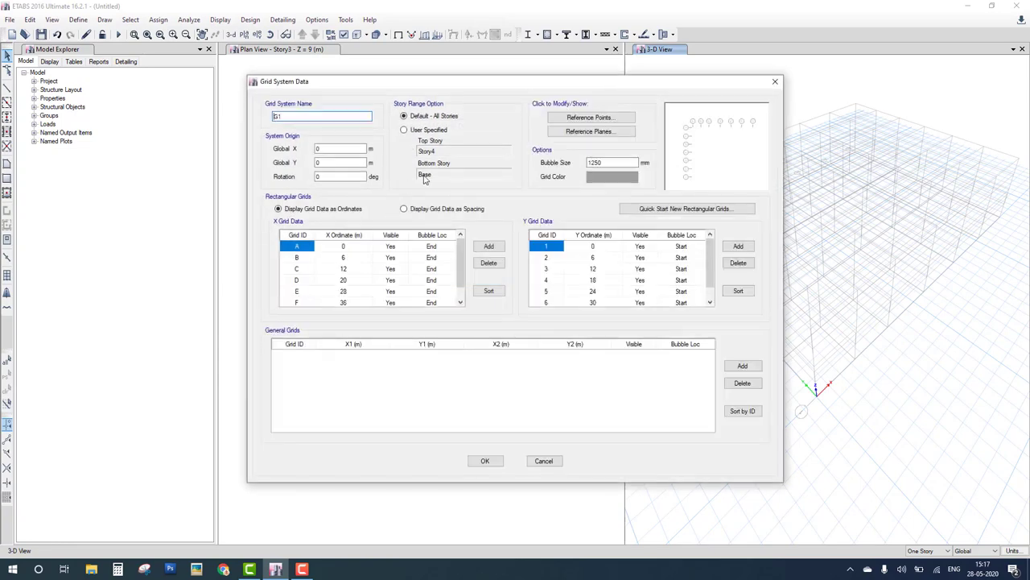
pyautogui.click(593, 119)
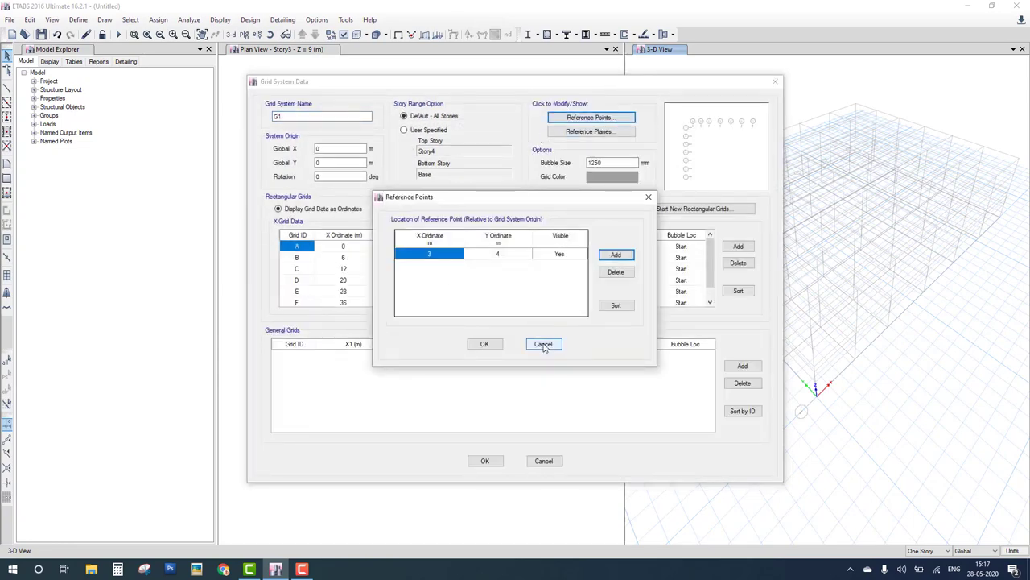
pyautogui.click(477, 346)
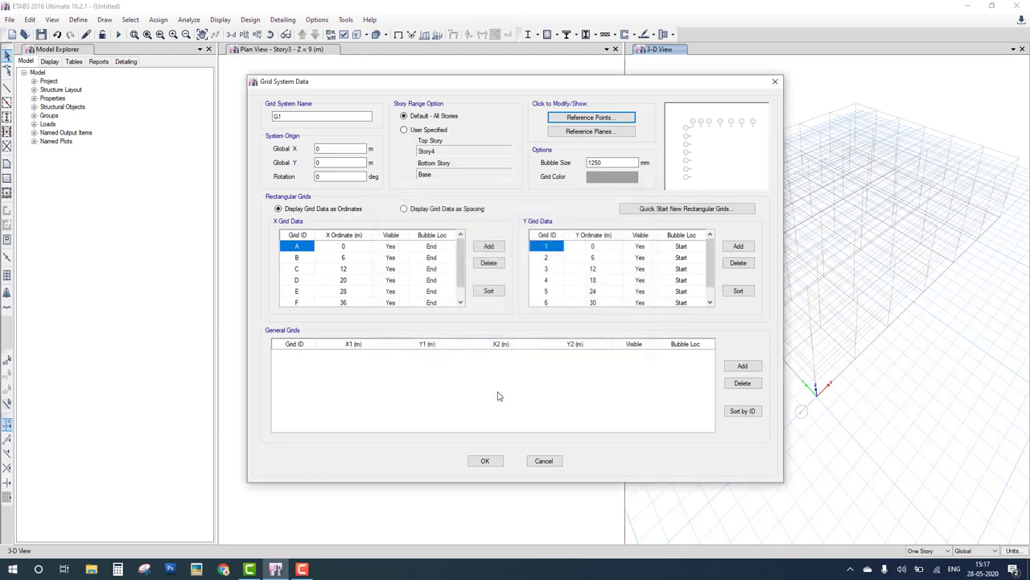
pyautogui.click(484, 460)
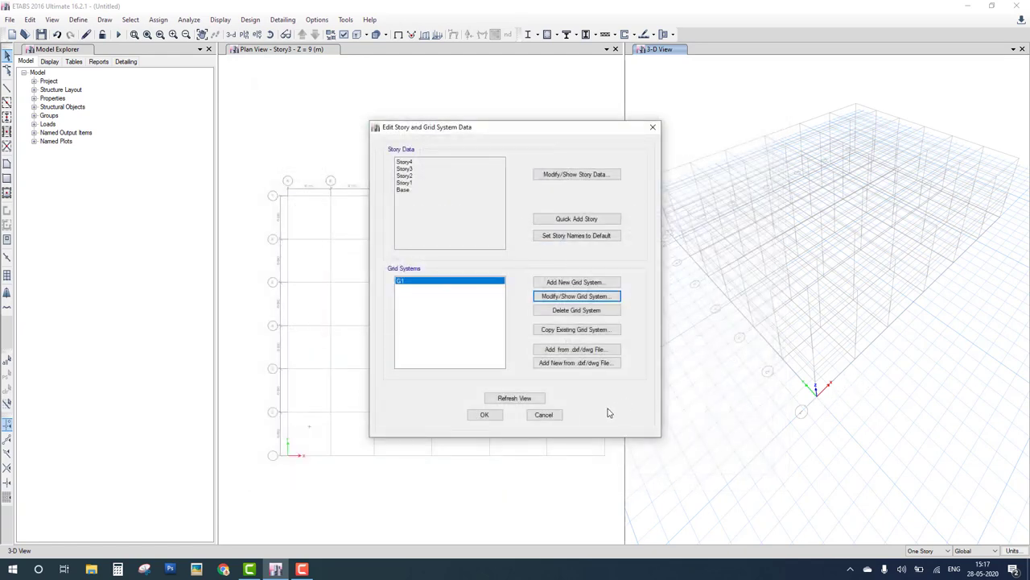
pyautogui.click(485, 414)
# Zoom in and out on the 3-D view of the four-storey grid to inspect it.
pyautogui.scroll(5, 834, 435)
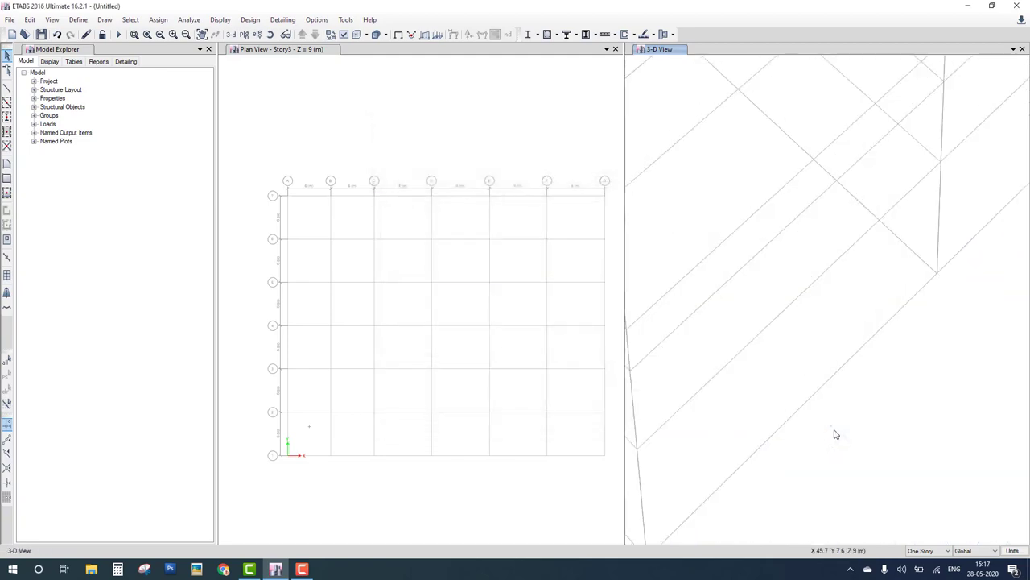
pyautogui.scroll(-5, 835, 435)
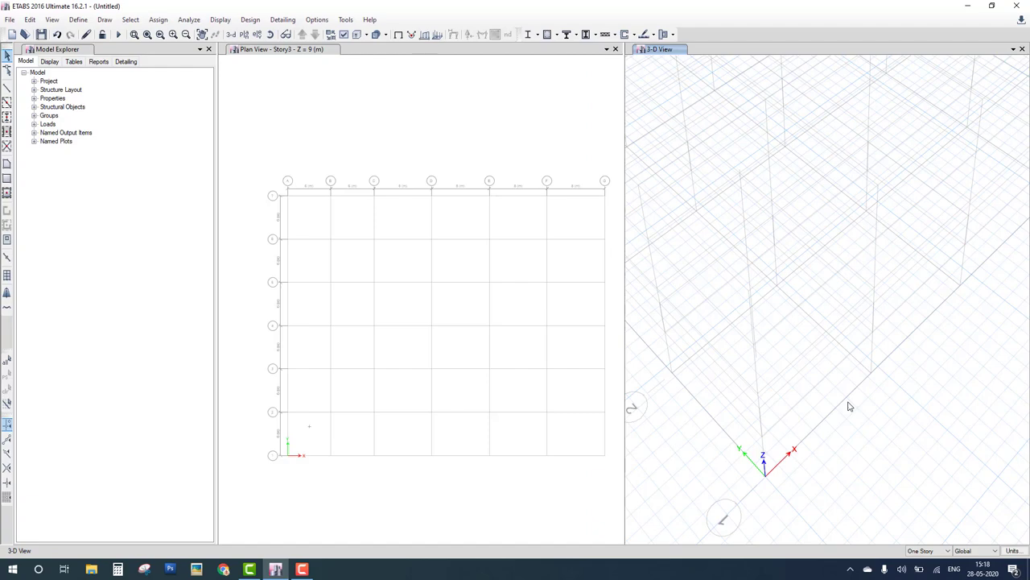
pyautogui.scroll(5, 742, 388)
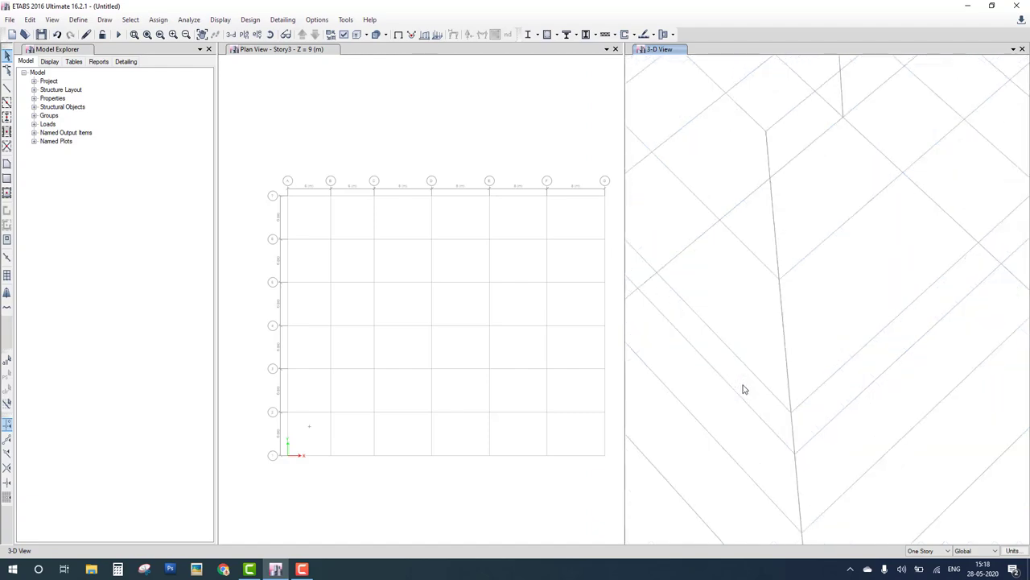
pyautogui.scroll(-4, 789, 407)
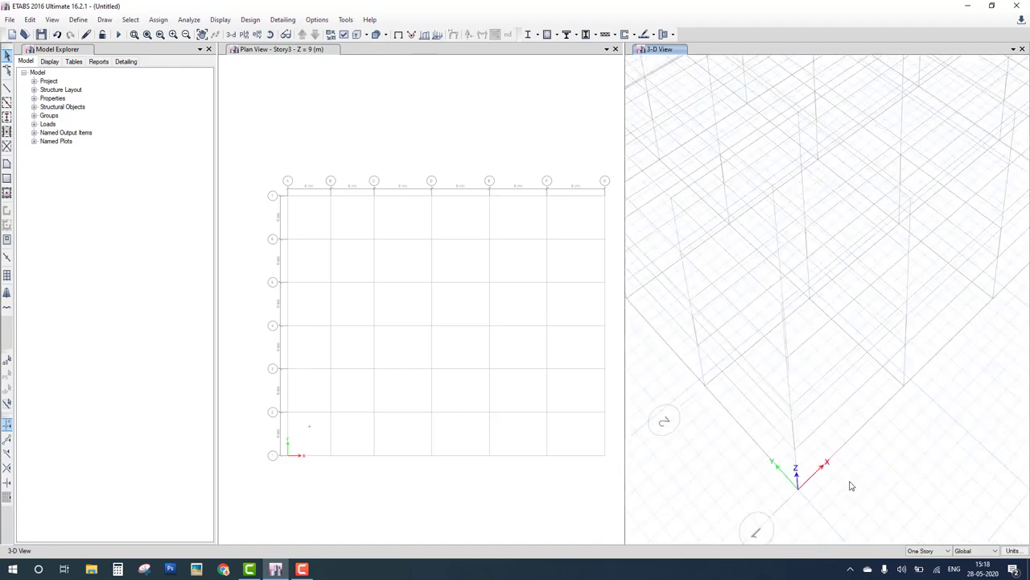
pyautogui.scroll(-5, 836, 426)
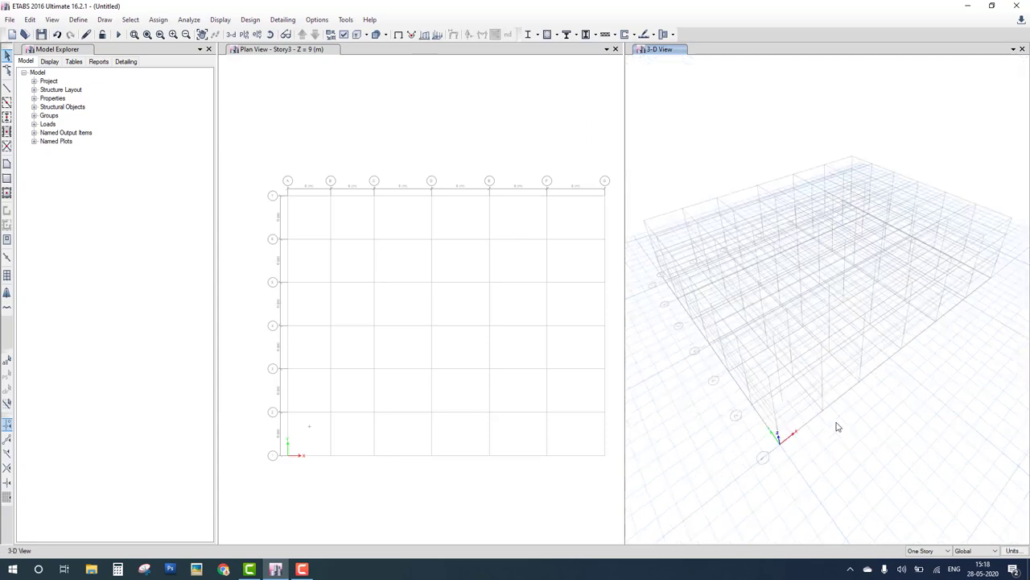
pyautogui.scroll(-1, 837, 427)
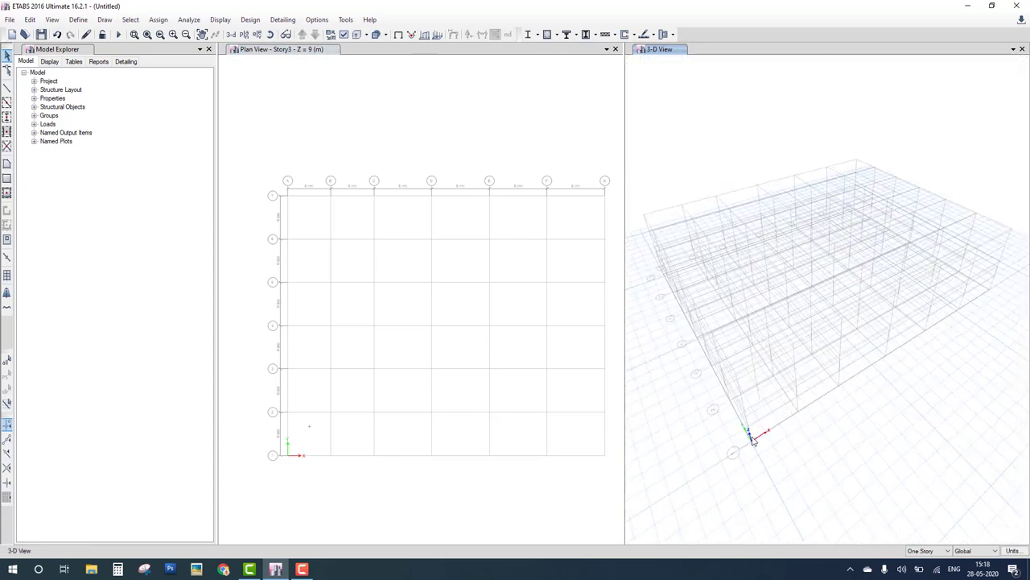
pyautogui.scroll(3, 754, 440)
pyautogui.scroll(2, 758, 444)
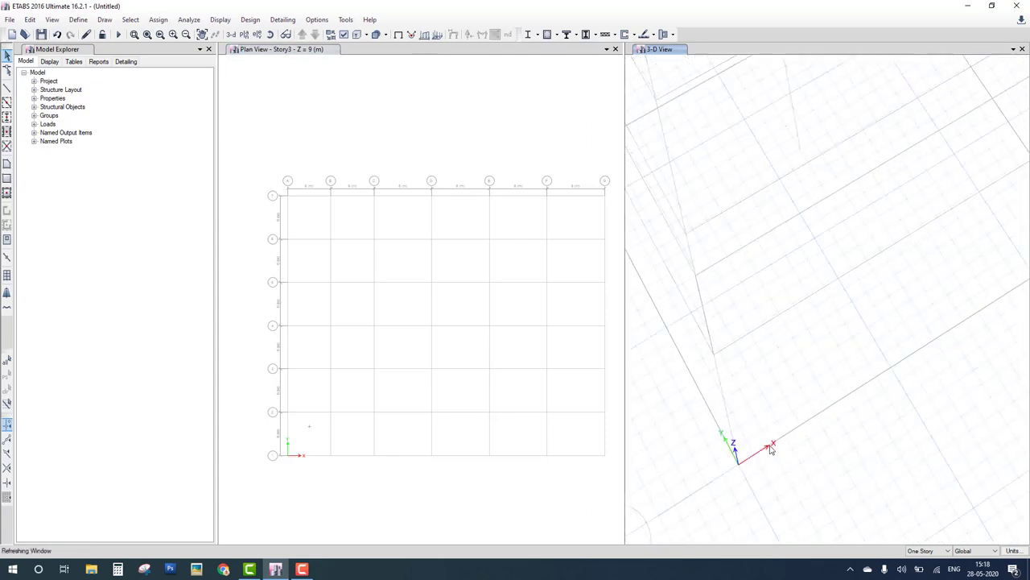
pyautogui.scroll(-1, 775, 445)
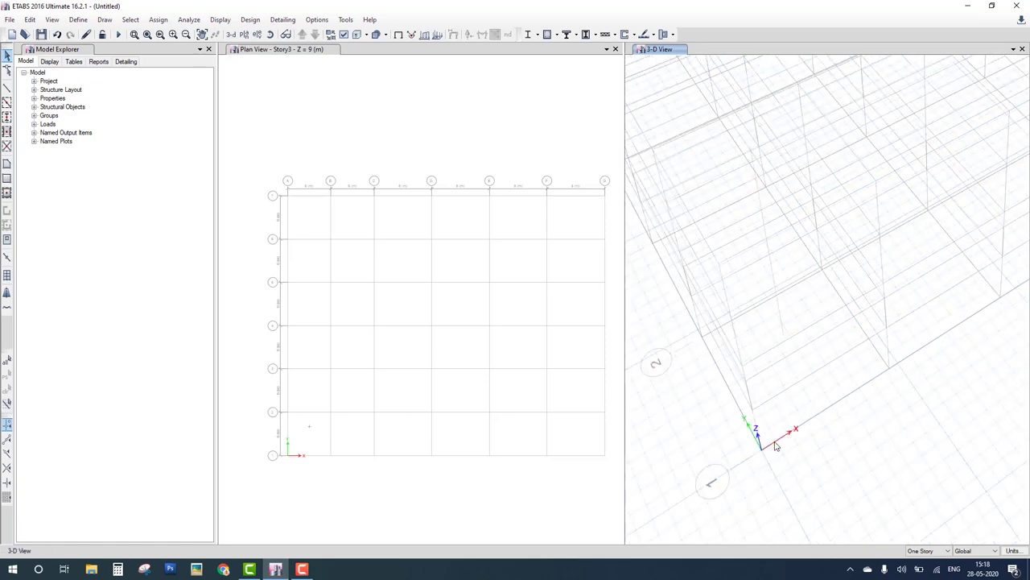
pyautogui.scroll(1, 775, 445)
pyautogui.scroll(-1, 837, 242)
# Change G1's reference point Y ordinate from 4 to 0, keeping X at 3.
pyautogui.rightClick(757, 204)
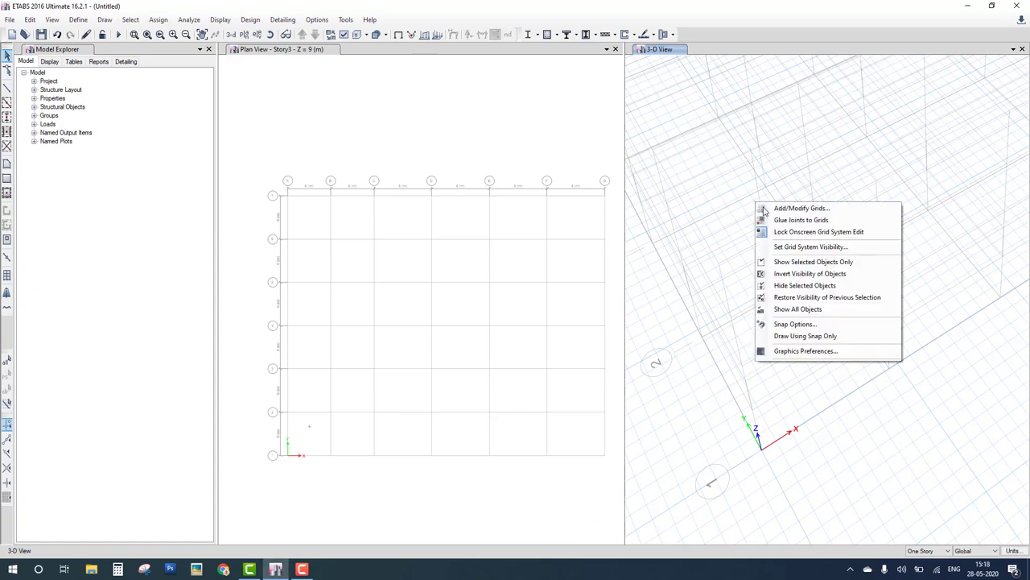
pyautogui.click(777, 219)
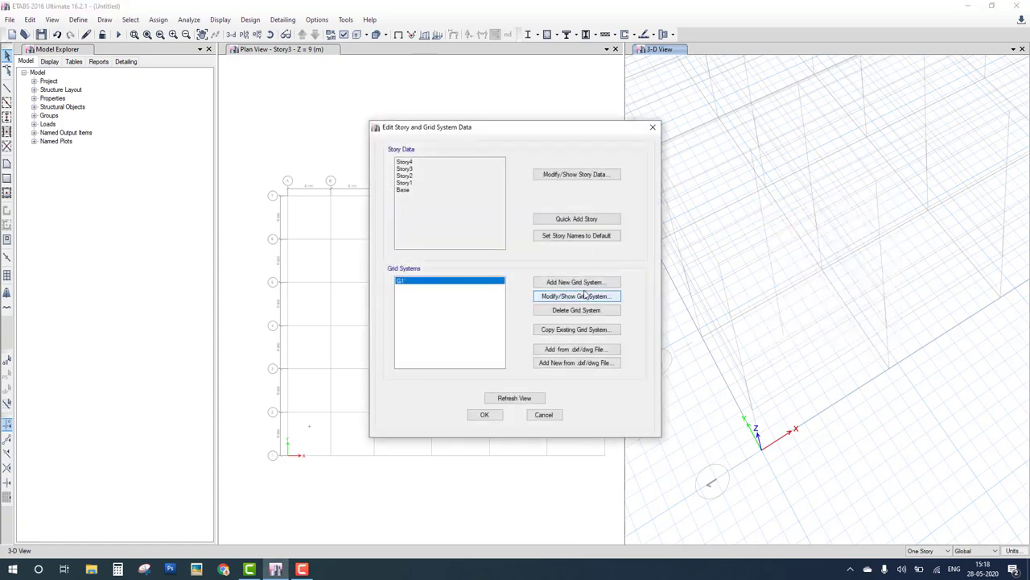
pyautogui.click(584, 296)
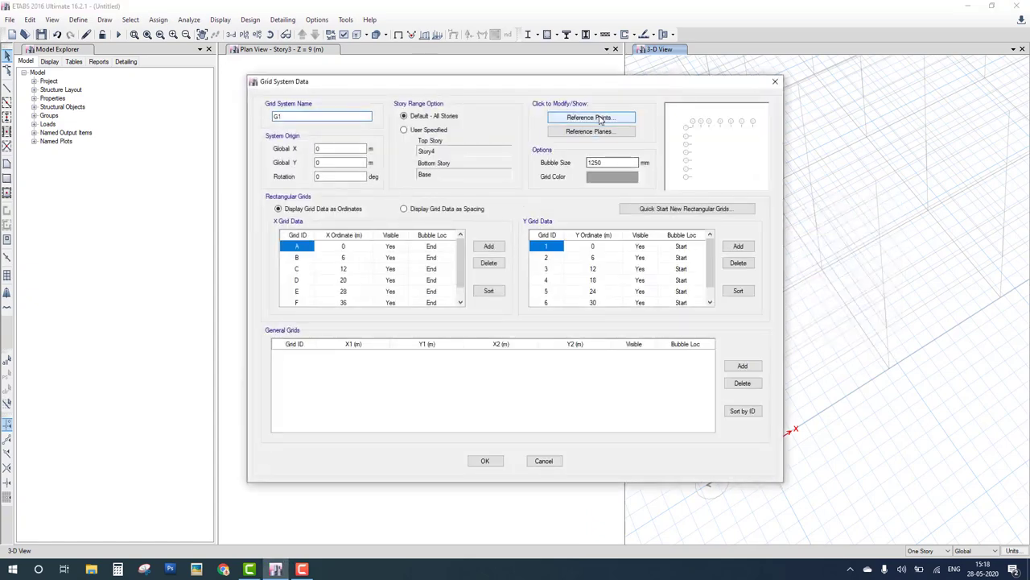
pyautogui.click(600, 119)
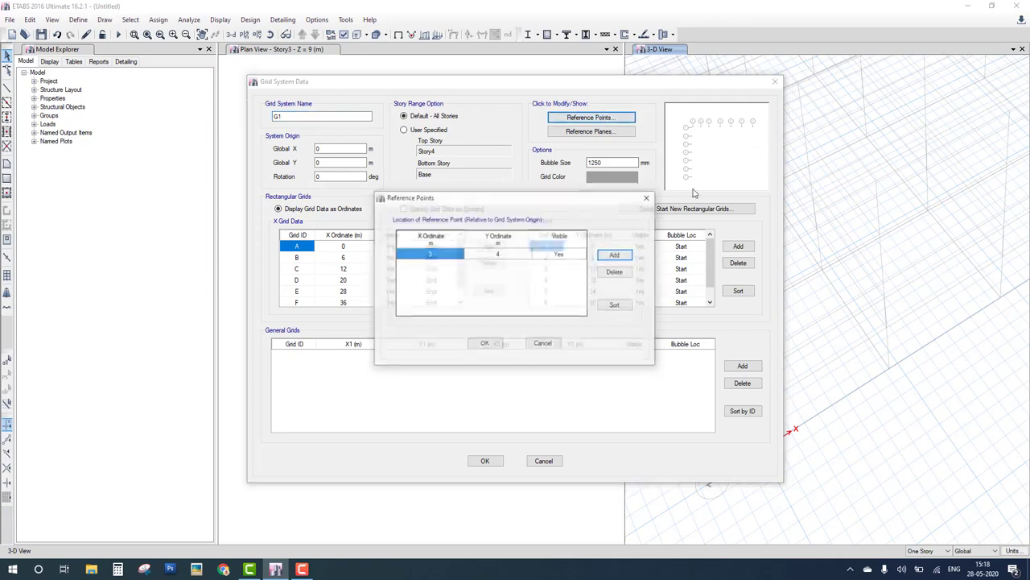
pyautogui.click(506, 255)
pyautogui.write('0')
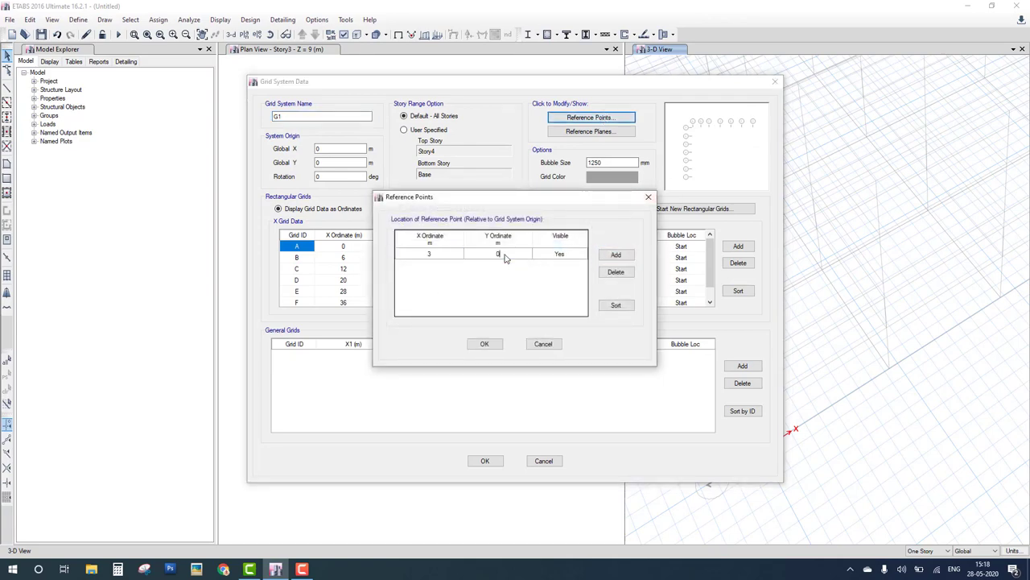
pyautogui.click(497, 344)
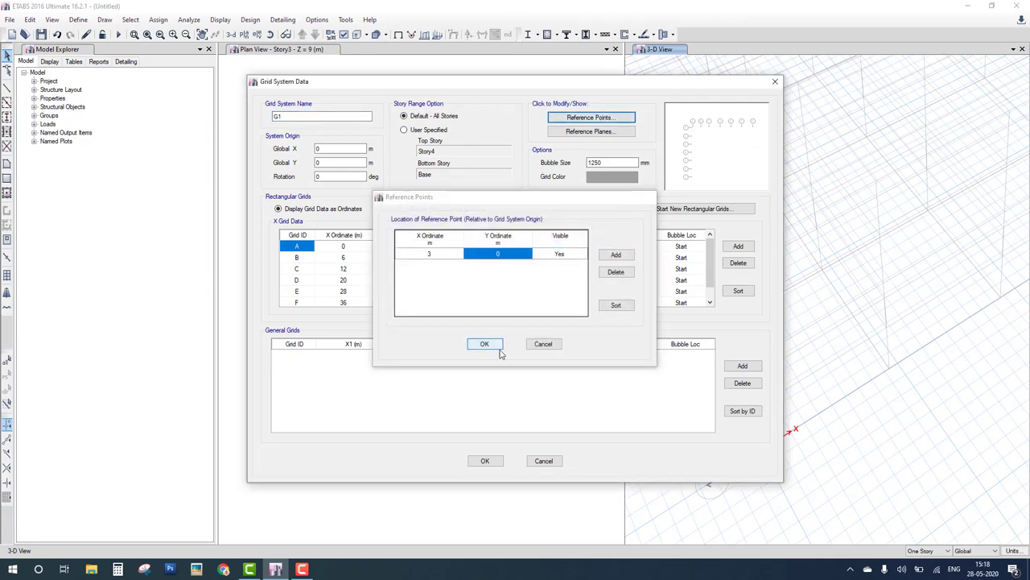
pyautogui.click(485, 461)
pyautogui.click(485, 414)
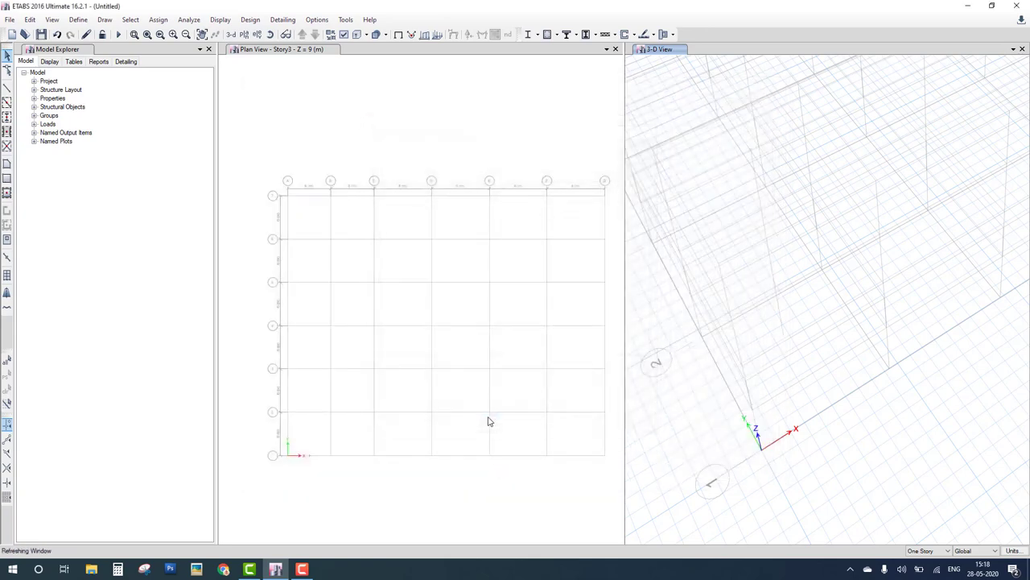
# Start saving the model as a new .edb file.
pyautogui.scroll(3, 707, 432)
pyautogui.scroll(2, 707, 431)
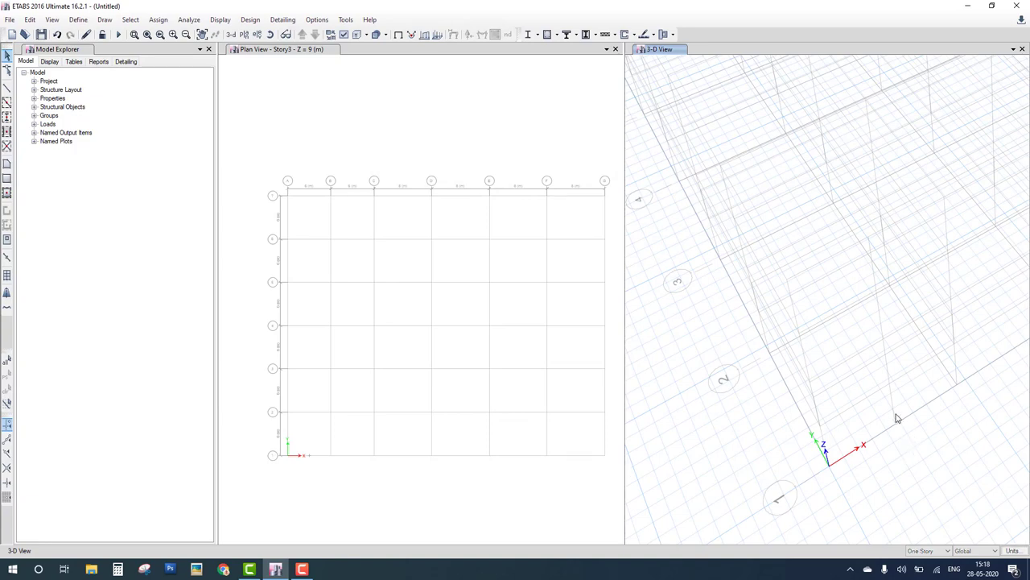
pyautogui.hotkey('ctrl', 's')
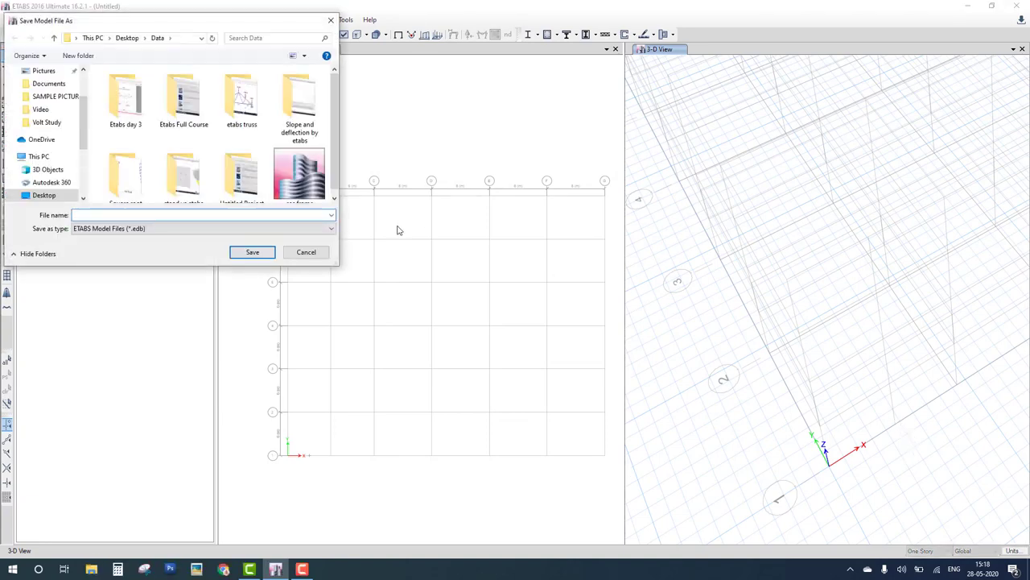
# Cancel the Save Model File As dialog without saving.
pyautogui.click(306, 252)
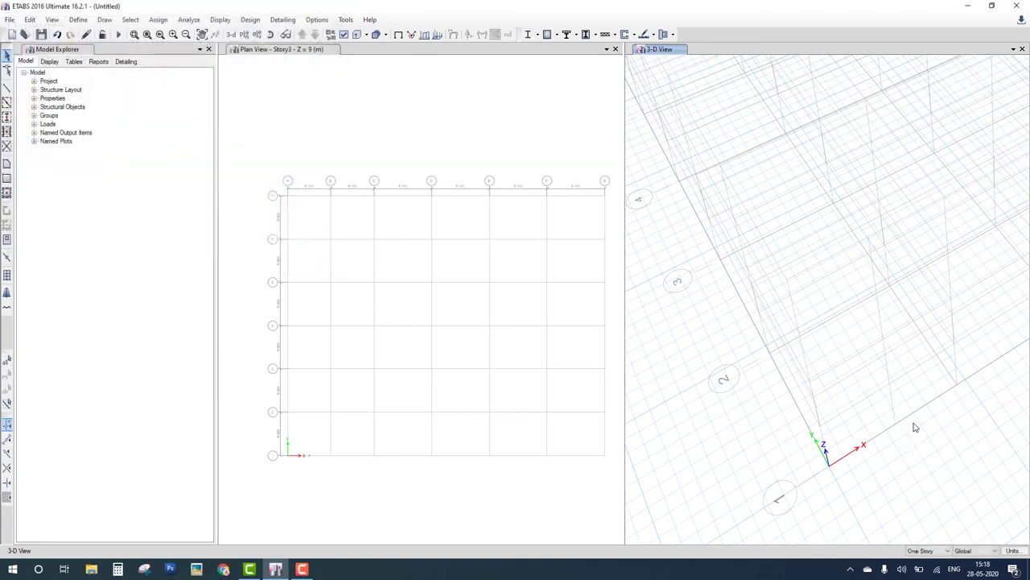
pyautogui.moveTo(900, 423); pyautogui.dragTo(873, 240)
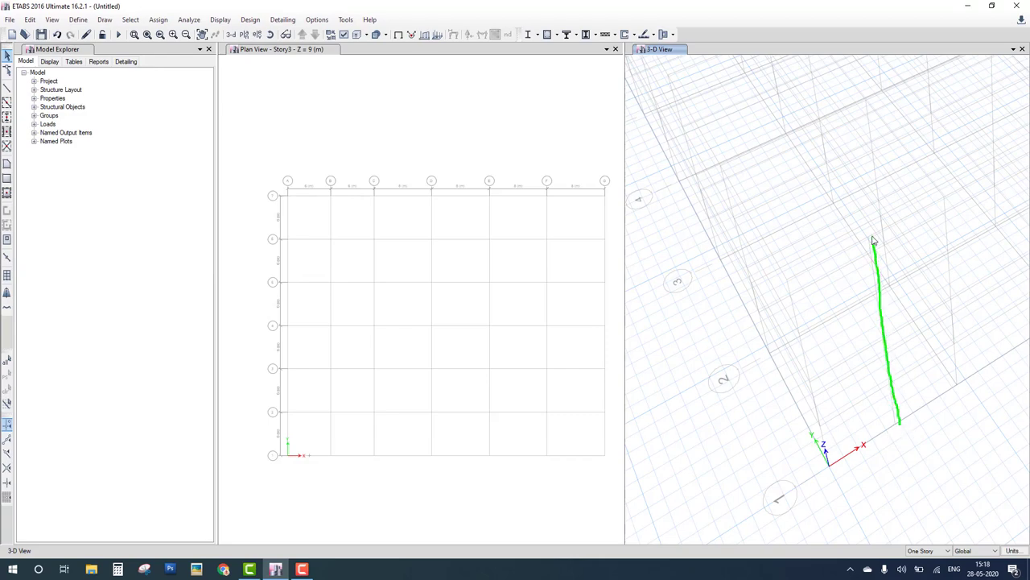
pyautogui.press('Escape')
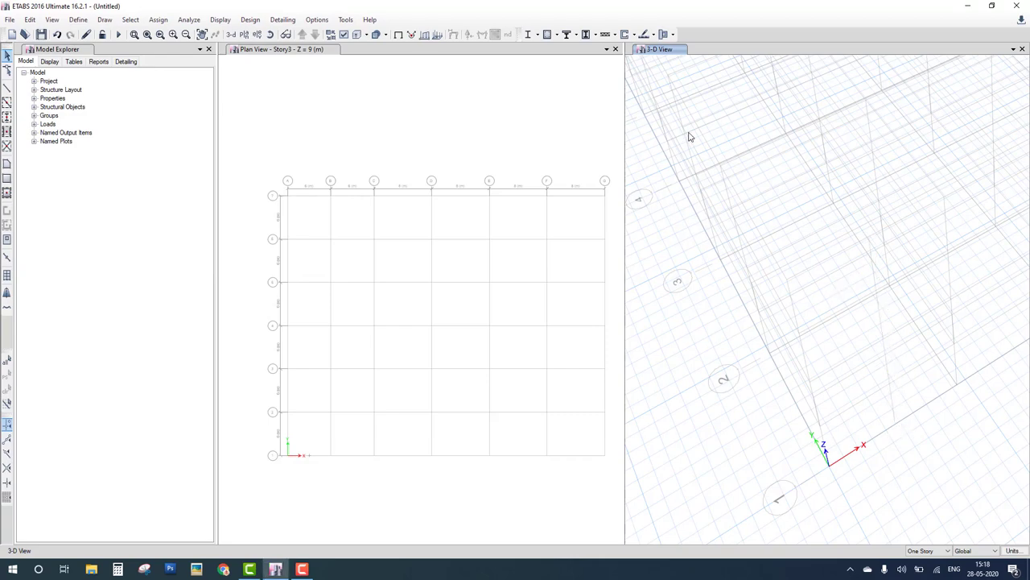
# Open grid system G1's data and change its bubble size from 1250 to 3000 mm.
pyautogui.rightClick(727, 150)
pyautogui.click(749, 161)
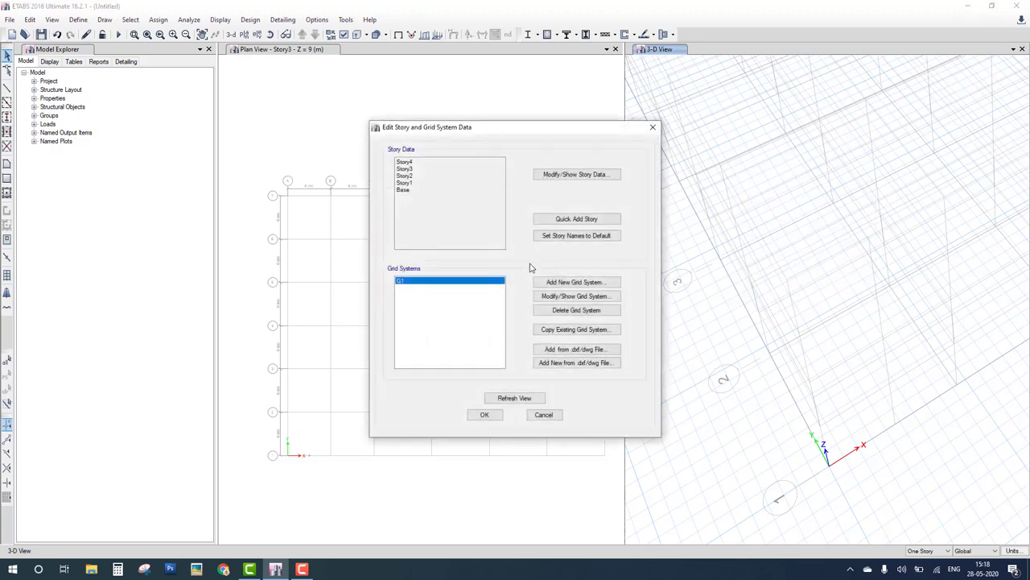
pyautogui.click(593, 296)
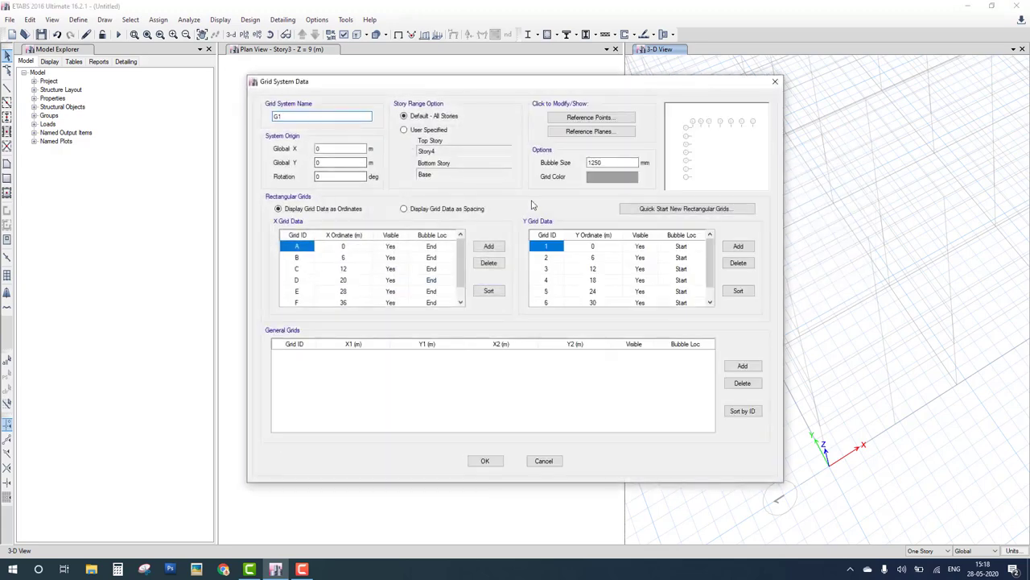
pyautogui.moveTo(305, 133); pyautogui.dragTo(373, 101)
pyautogui.moveTo(420, 151)
pyautogui.mouseDown()
pyautogui.moveTo(512, 122)
pyautogui.moveTo(618, 117)
pyautogui.mouseUp()
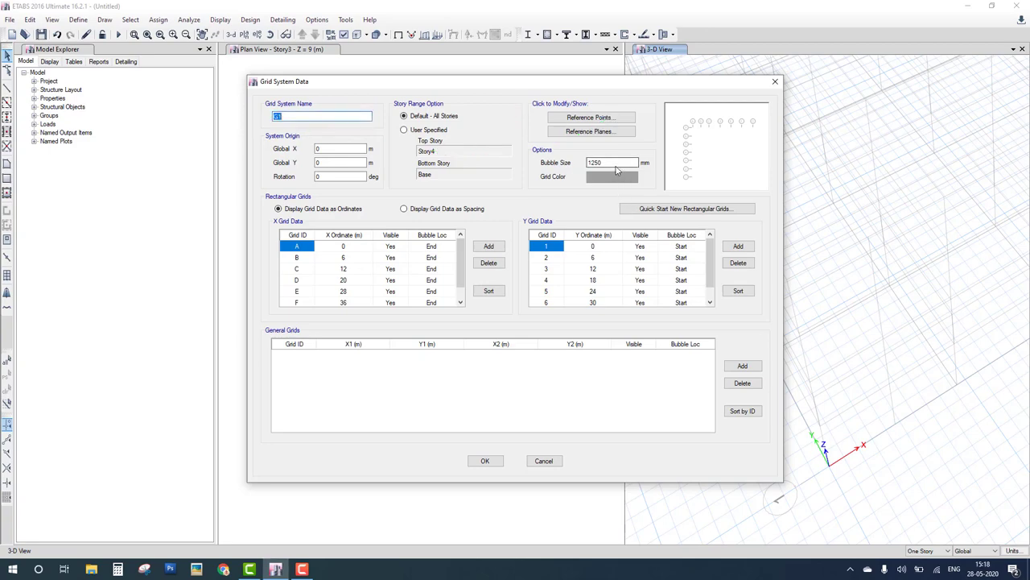
pyautogui.doubleClick(602, 163)
pyautogui.write('3000')
# Add a general grid line from (3, 3) to (5, 5) and apply the grid changes.
pyautogui.click(742, 366)
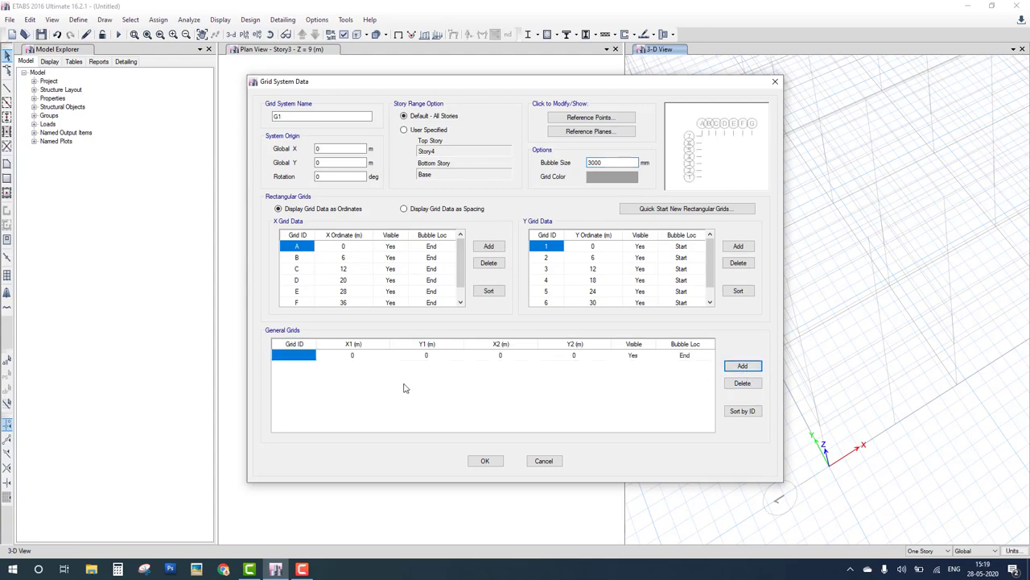
pyautogui.click(372, 357)
pyautogui.write('3')
pyautogui.click(437, 358)
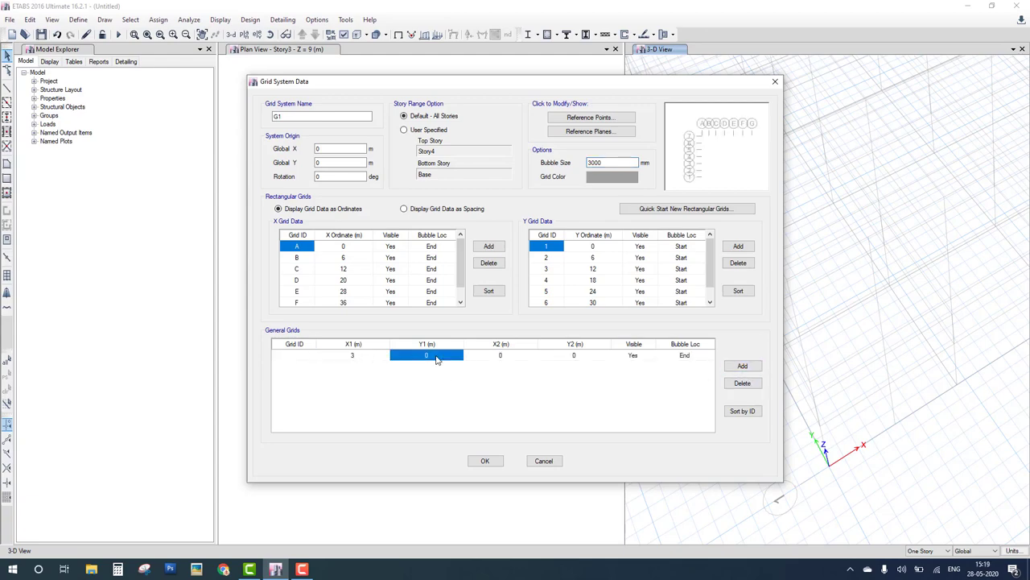
pyautogui.write('3')
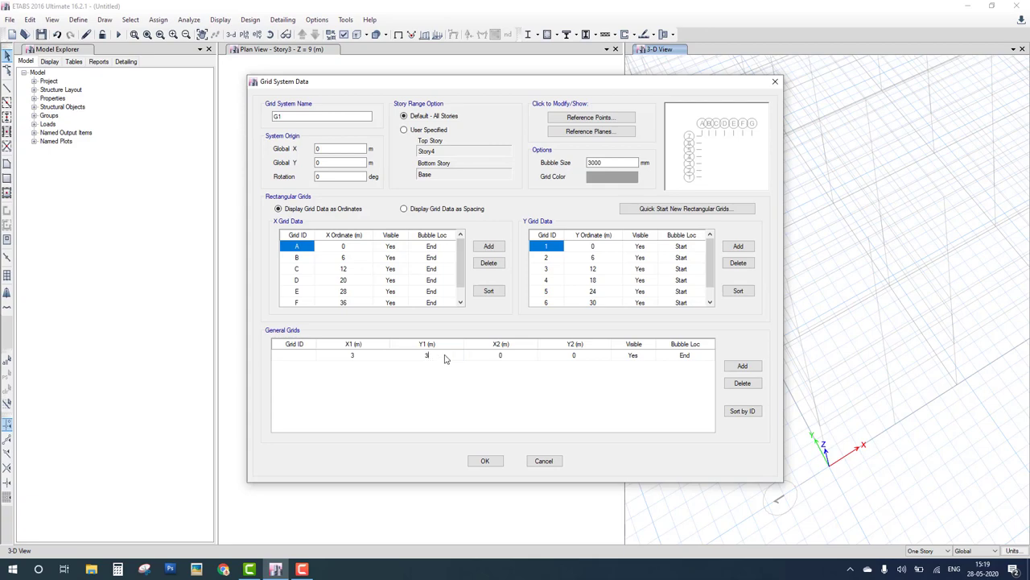
pyautogui.click(519, 357)
pyautogui.write('5')
pyautogui.click(570, 359)
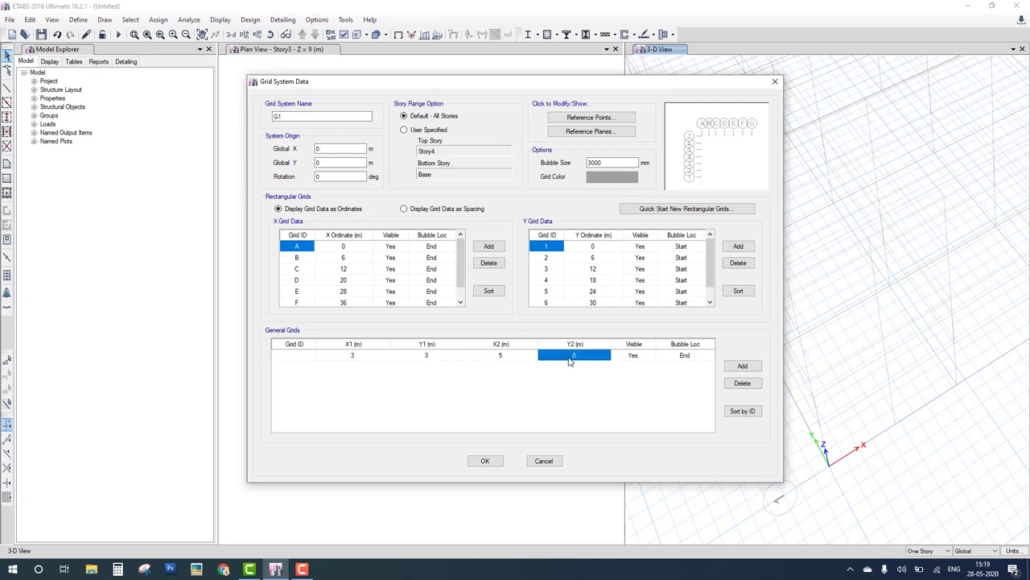
pyautogui.write('5')
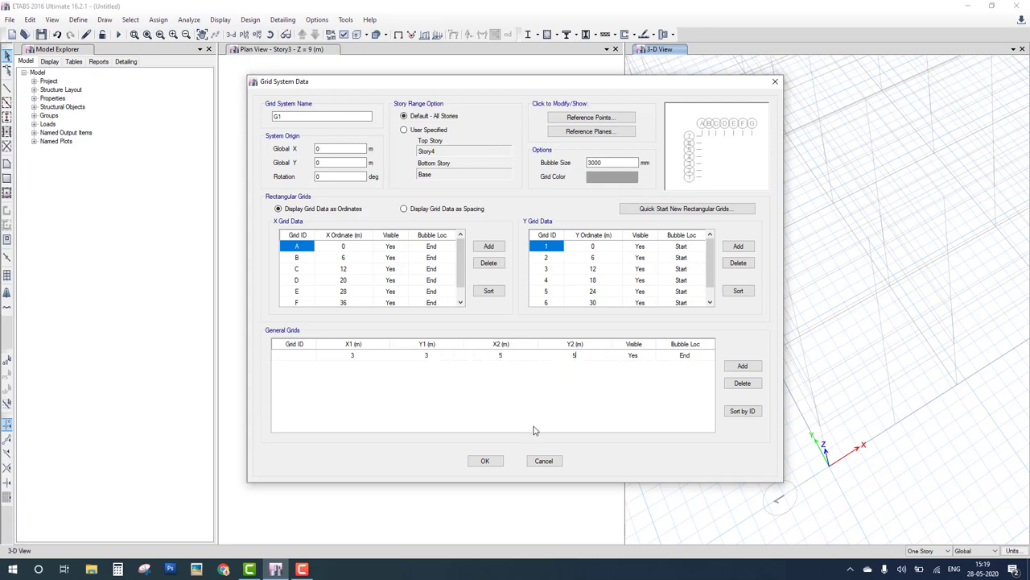
pyautogui.click(486, 460)
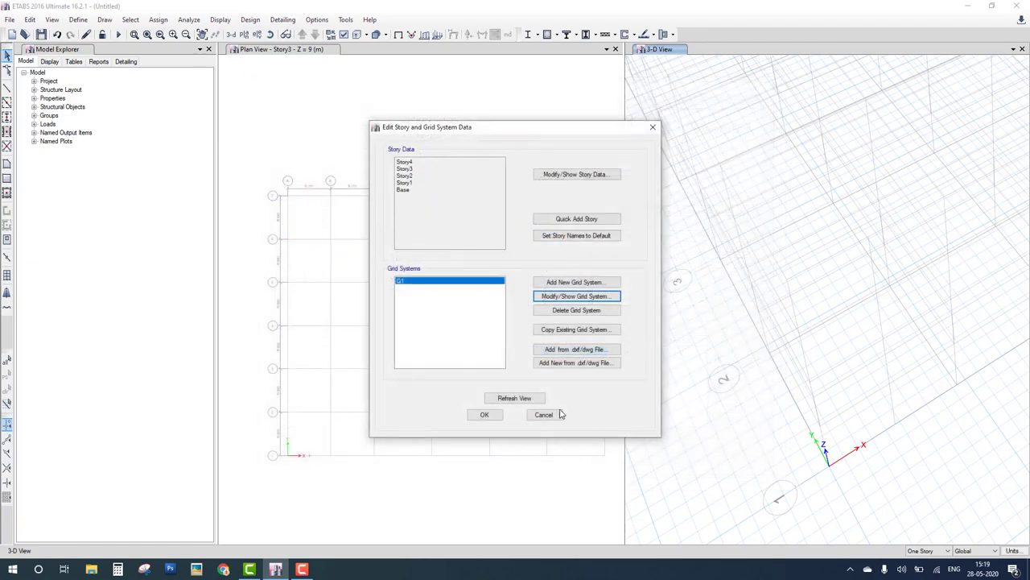
pyautogui.click(484, 414)
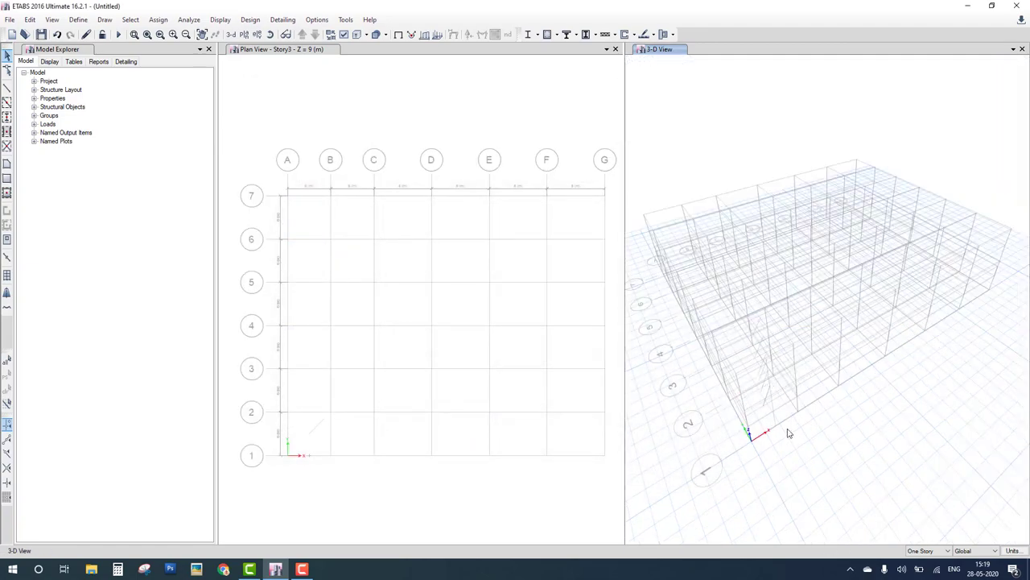
# Review grid system G1's data, highlighting its story range, bubble location and 3000 mm bubble size.
pyautogui.scroll(3, 785, 426)
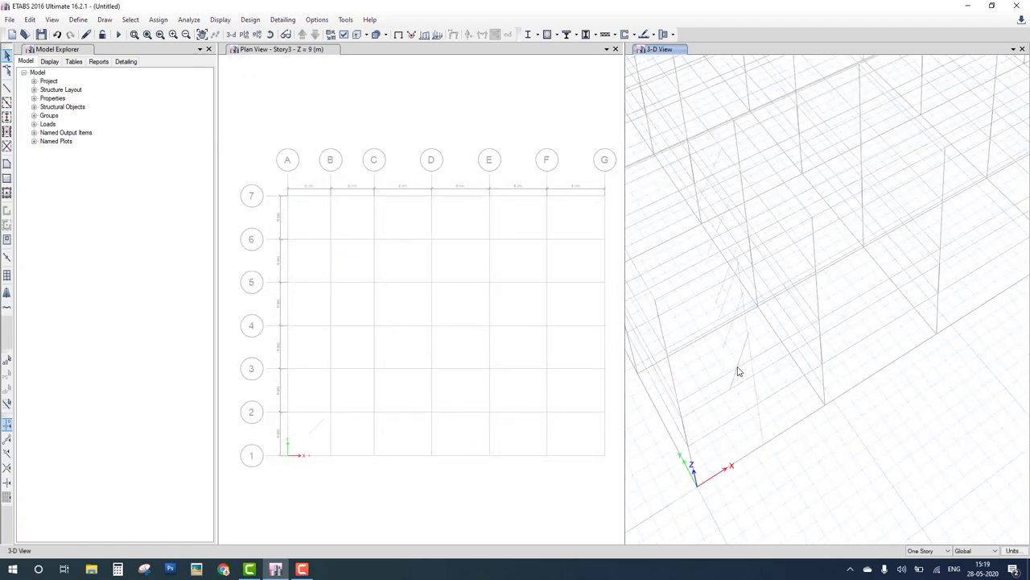
pyautogui.moveTo(732, 392)
pyautogui.mouseDown()
pyautogui.moveTo(740, 347)
pyautogui.moveTo(754, 336)
pyautogui.mouseUp()
pyautogui.rightClick(759, 182)
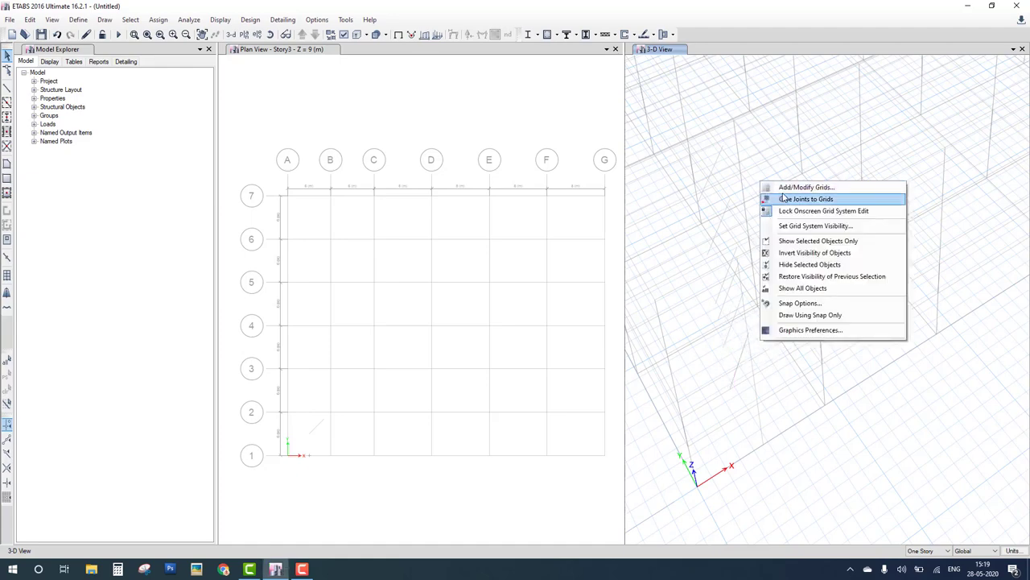
pyautogui.click(778, 198)
pyautogui.click(581, 296)
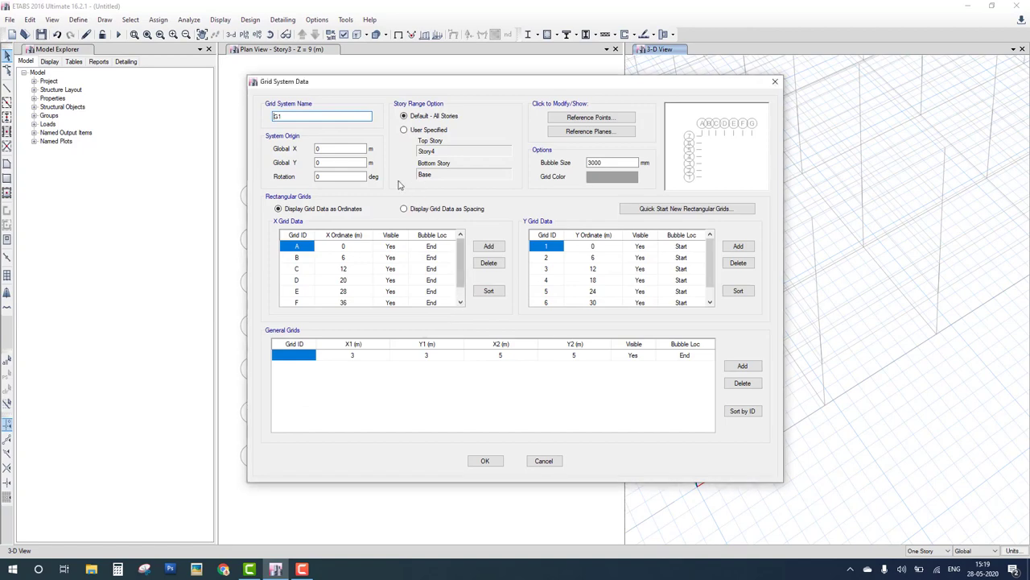
pyautogui.moveTo(335, 190); pyautogui.dragTo(435, 130)
pyautogui.moveTo(362, 261)
pyautogui.mouseDown()
pyautogui.moveTo(387, 274)
pyautogui.moveTo(524, 171)
pyautogui.mouseUp()
pyautogui.moveTo(598, 165)
pyautogui.mouseDown()
pyautogui.moveTo(676, 202)
pyautogui.moveTo(733, 154)
pyautogui.mouseUp()
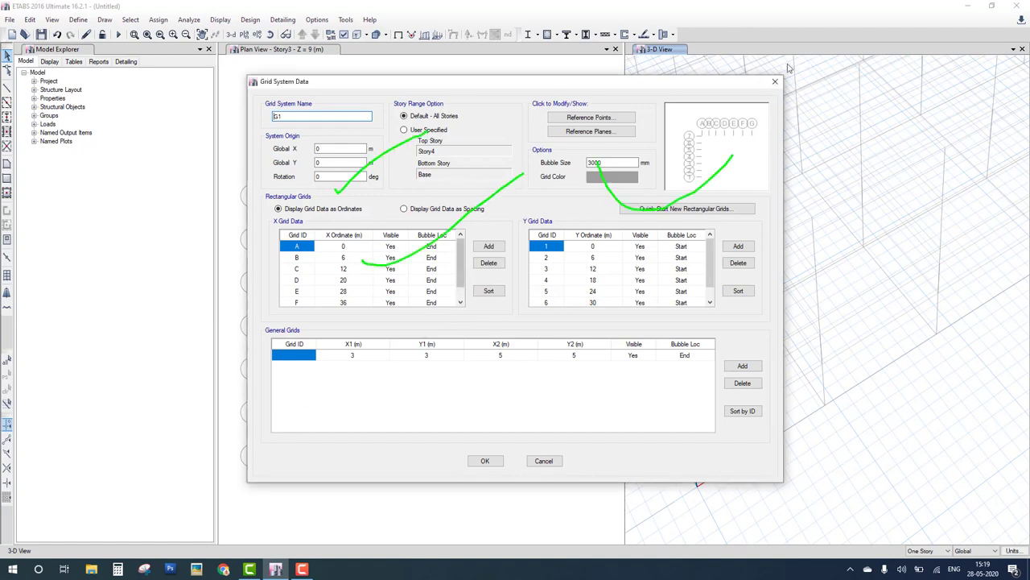
pyautogui.click(774, 84)
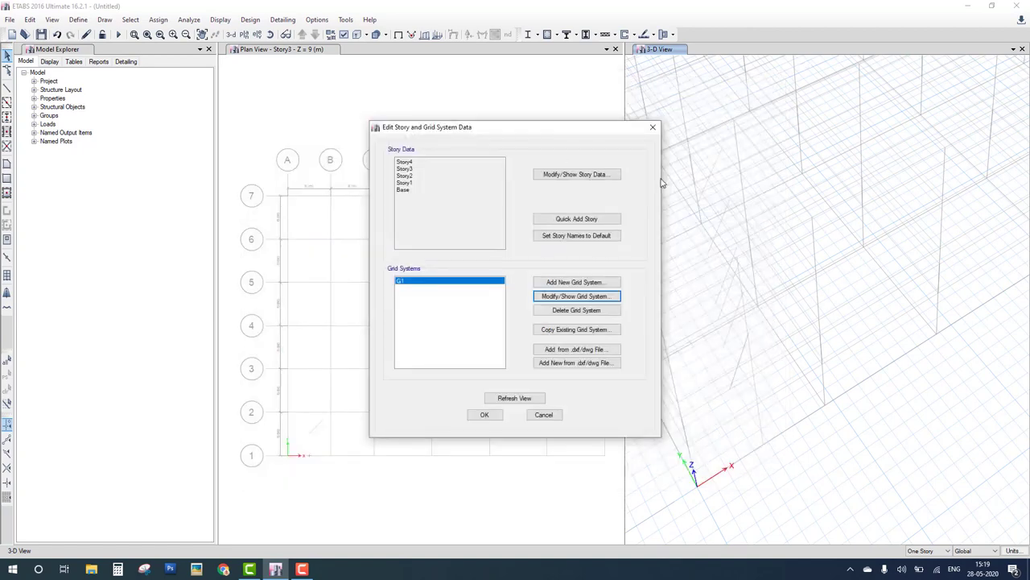
# Start a new model without saving the current one, using built-in settings.
pyautogui.click(652, 128)
pyautogui.click(12, 34)
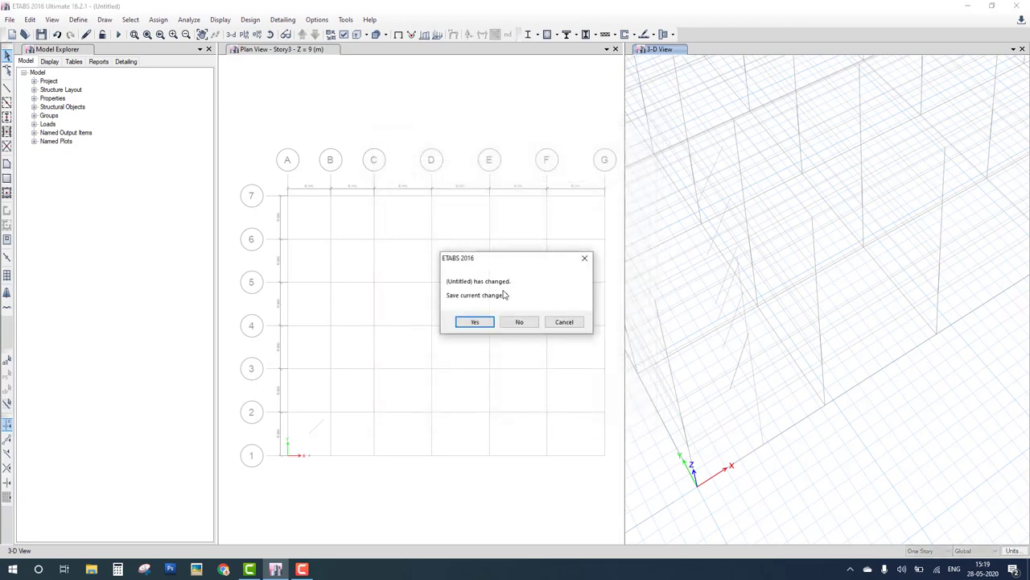
pyautogui.click(519, 322)
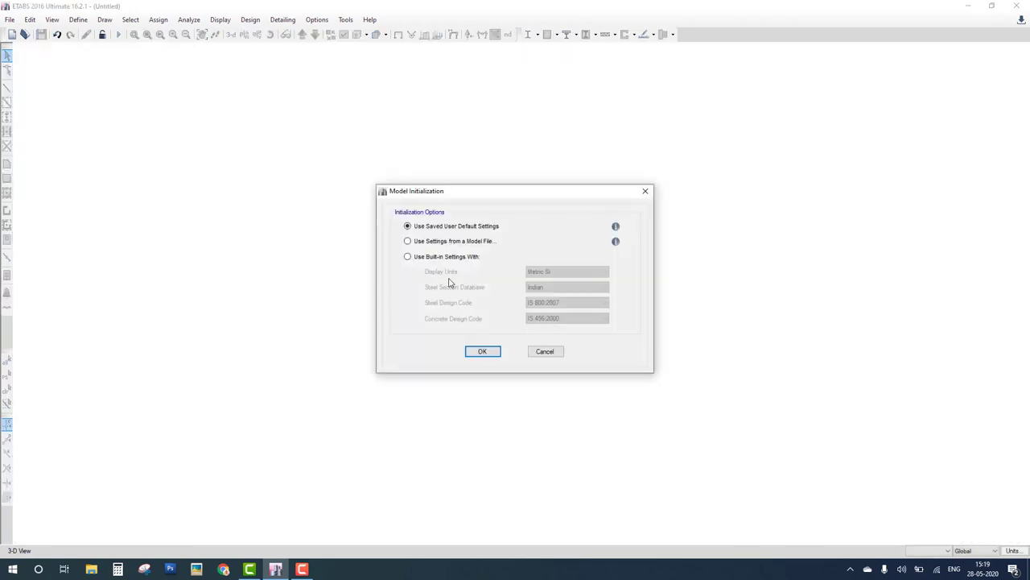
pyautogui.click(408, 256)
pyautogui.click(486, 352)
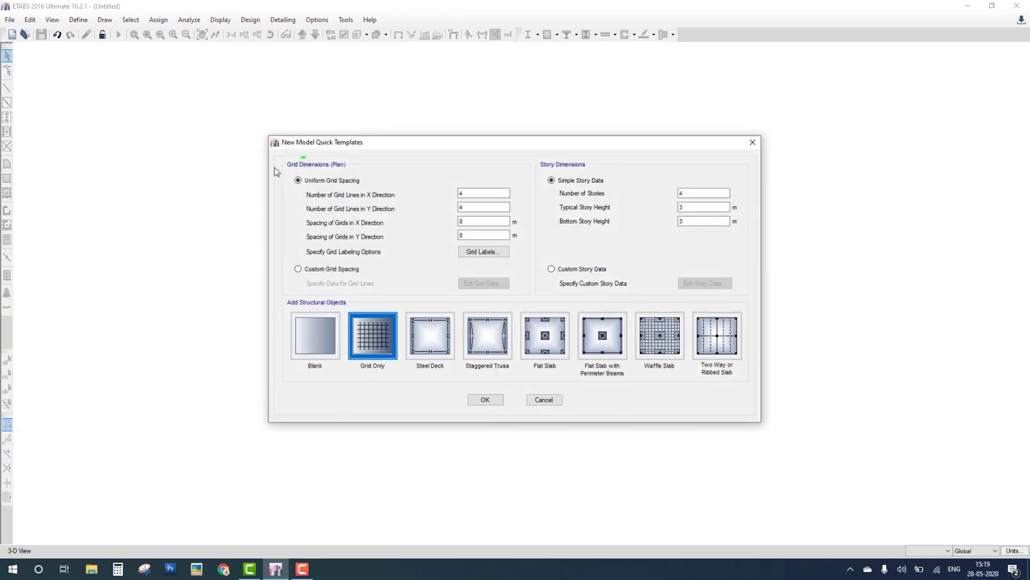
# In Quick Templates, switch the story dimensions to Custom Story Data.
pyautogui.moveTo(287, 162)
pyautogui.mouseDown()
pyautogui.moveTo(472, 165)
pyautogui.moveTo(545, 277)
pyautogui.moveTo(304, 298)
pyautogui.moveTo(289, 175)
pyautogui.mouseUp()
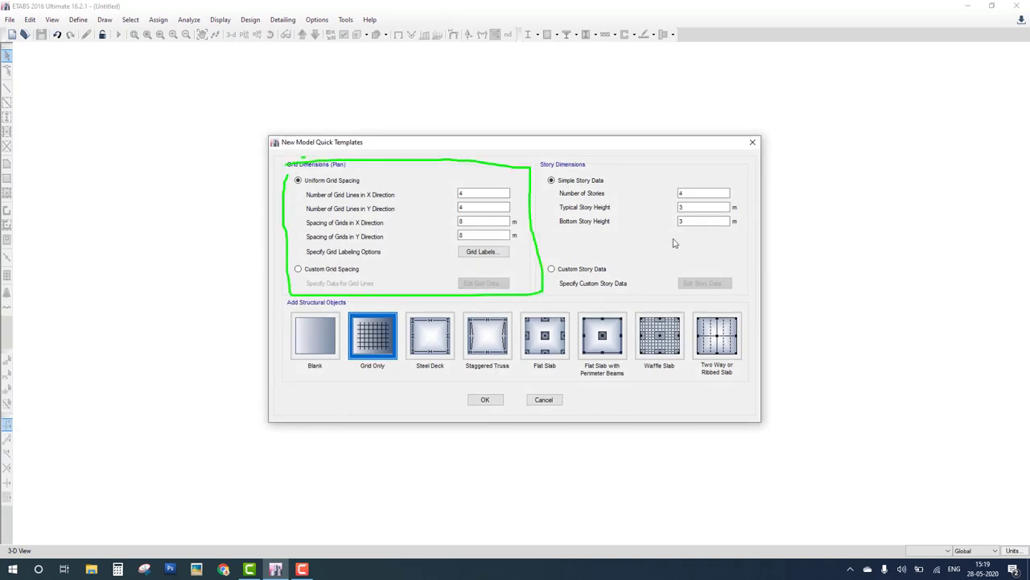
pyautogui.press('Escape')
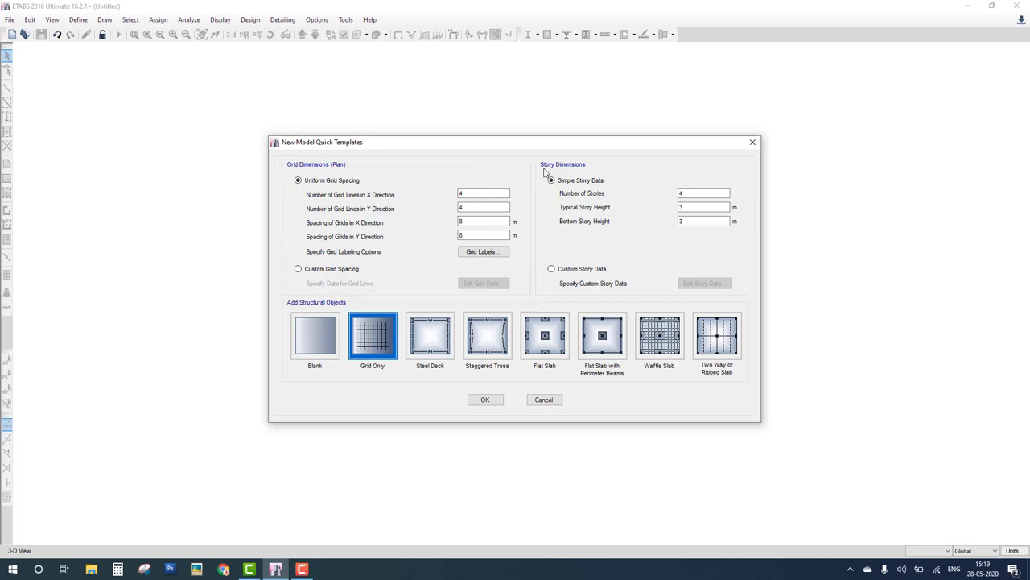
pyautogui.moveTo(544, 171)
pyautogui.mouseDown()
pyautogui.moveTo(605, 243)
pyautogui.moveTo(727, 234)
pyautogui.moveTo(742, 203)
pyautogui.moveTo(725, 165)
pyautogui.moveTo(540, 171)
pyautogui.mouseUp()
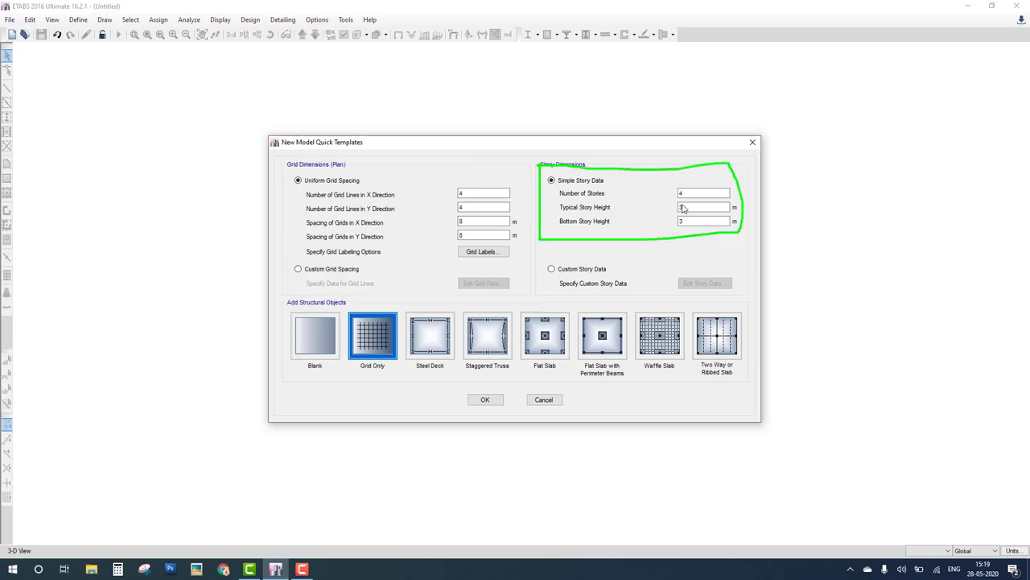
pyautogui.press('Escape')
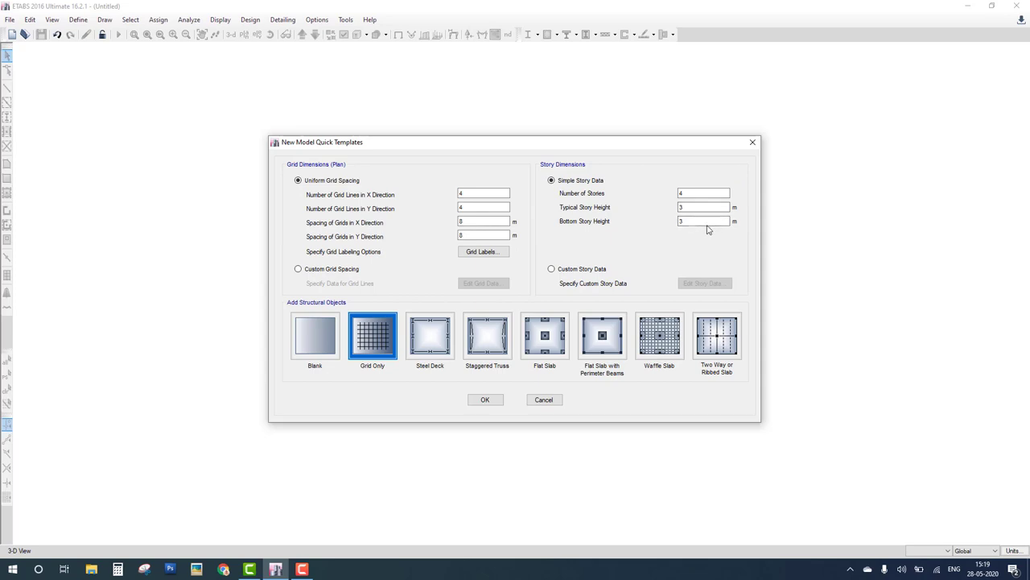
pyautogui.click(580, 271)
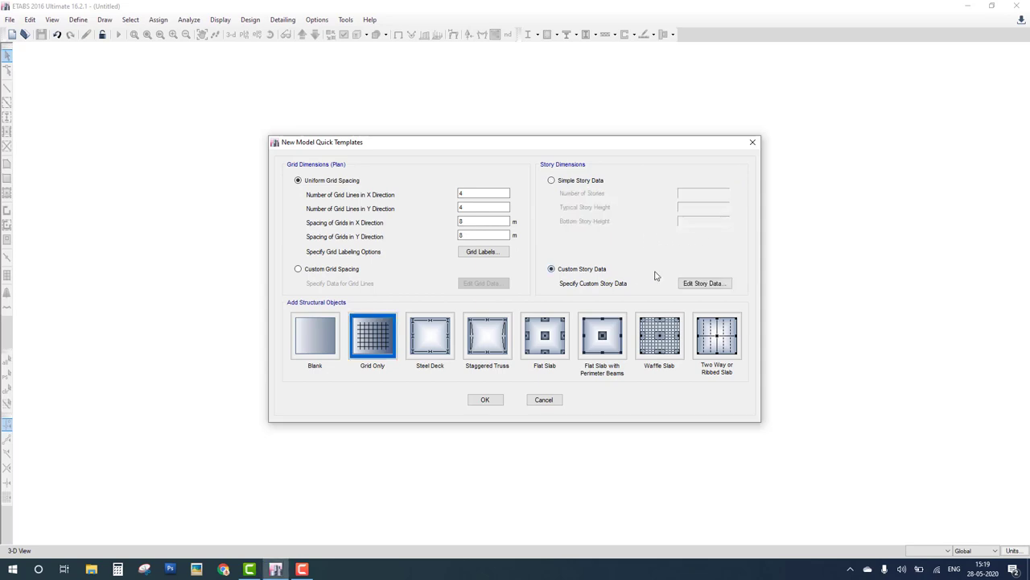
# Change the custom story heights to Story3 = 4 m and Story2 = 5 m, bringing the top story to 15 m.
pyautogui.click(702, 283)
pyautogui.click(430, 216)
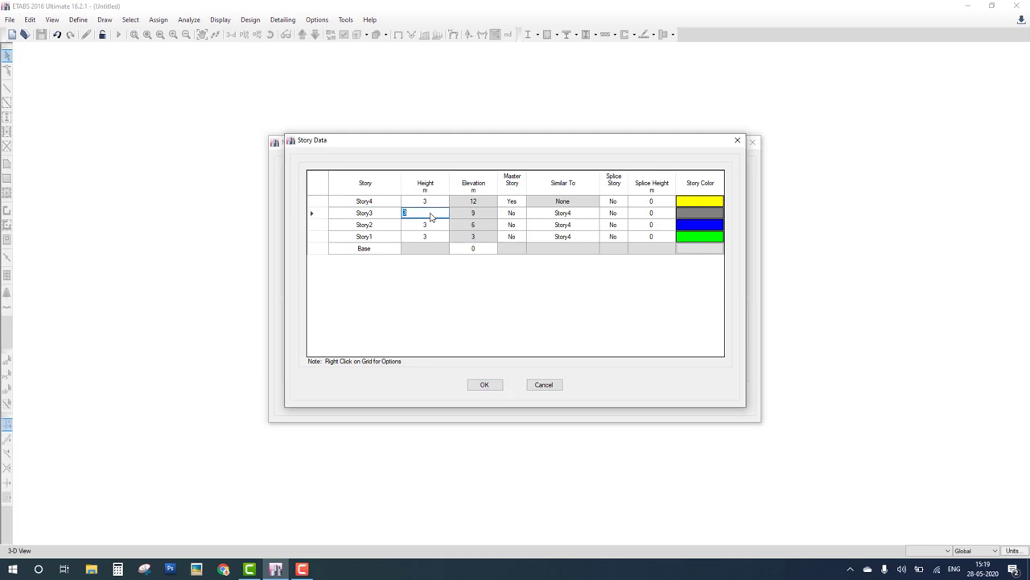
pyautogui.write('4')
pyautogui.click(437, 227)
pyautogui.write('5')
pyautogui.click(416, 240)
pyautogui.rightClick(385, 211)
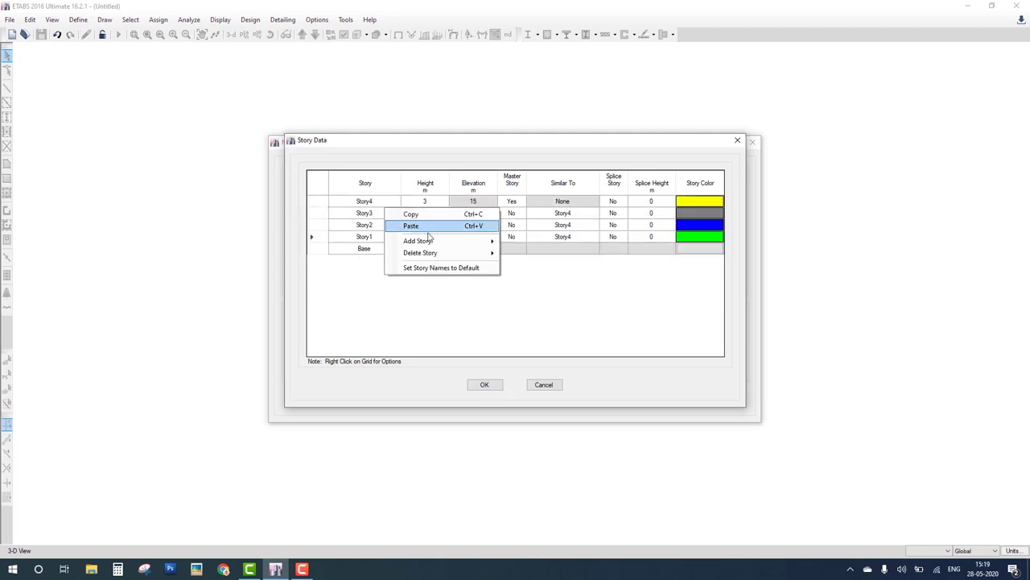
pyautogui.moveTo(435, 241)
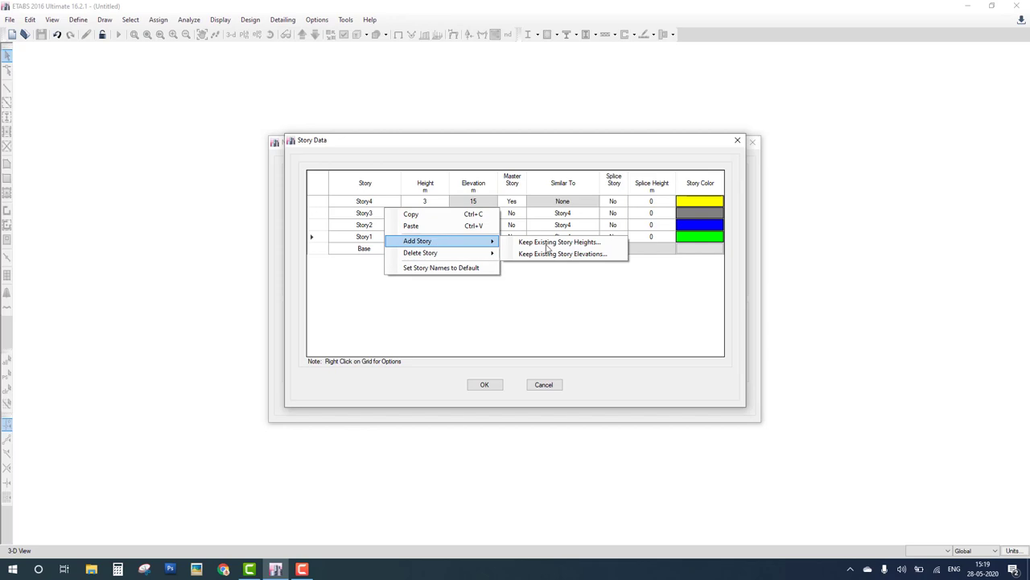
pyautogui.click(598, 290)
pyautogui.click(487, 384)
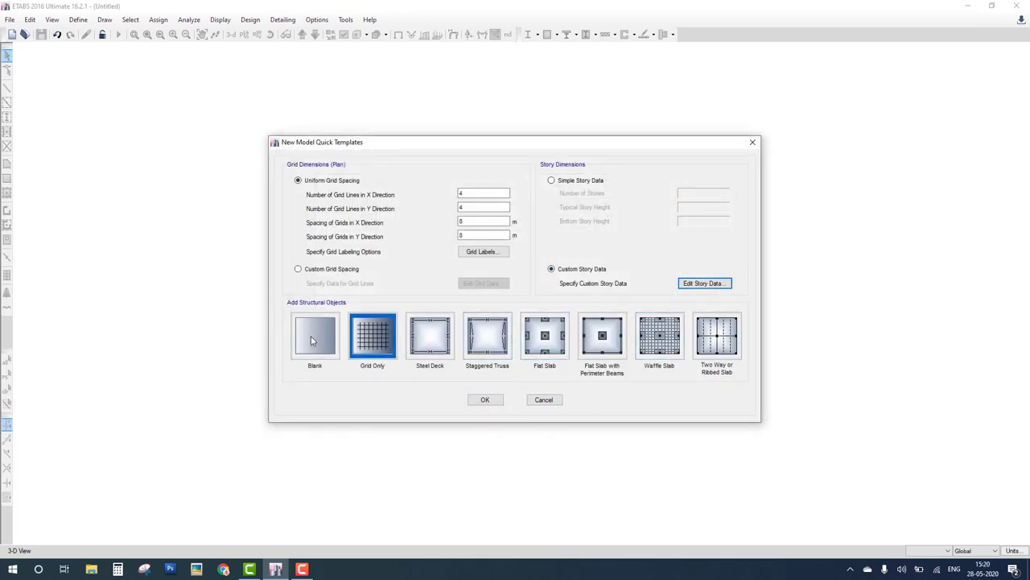
# Compare the Blank, Grid Only and Steel Deck templates, then choose Flat Slab with its default properties.
pyautogui.moveTo(287, 302)
pyautogui.mouseDown()
pyautogui.moveTo(289, 365)
pyautogui.moveTo(330, 377)
pyautogui.moveTo(726, 373)
pyautogui.moveTo(745, 319)
pyautogui.moveTo(638, 294)
pyautogui.moveTo(260, 304)
pyautogui.mouseUp()
pyautogui.moveTo(314, 344); pyautogui.dragTo(362, 309)
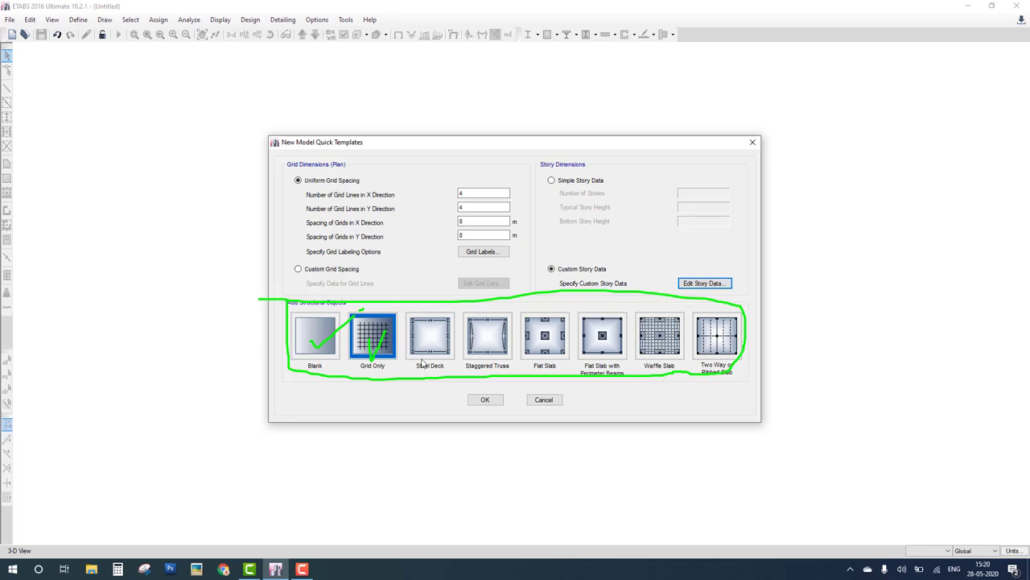
pyautogui.moveTo(419, 340)
pyautogui.mouseDown()
pyautogui.moveTo(430, 358)
pyautogui.moveTo(461, 351)
pyautogui.mouseUp()
pyautogui.moveTo(432, 370)
pyautogui.mouseDown()
pyautogui.moveTo(440, 436)
pyautogui.moveTo(521, 443)
pyautogui.moveTo(717, 440)
pyautogui.moveTo(730, 367)
pyautogui.mouseUp()
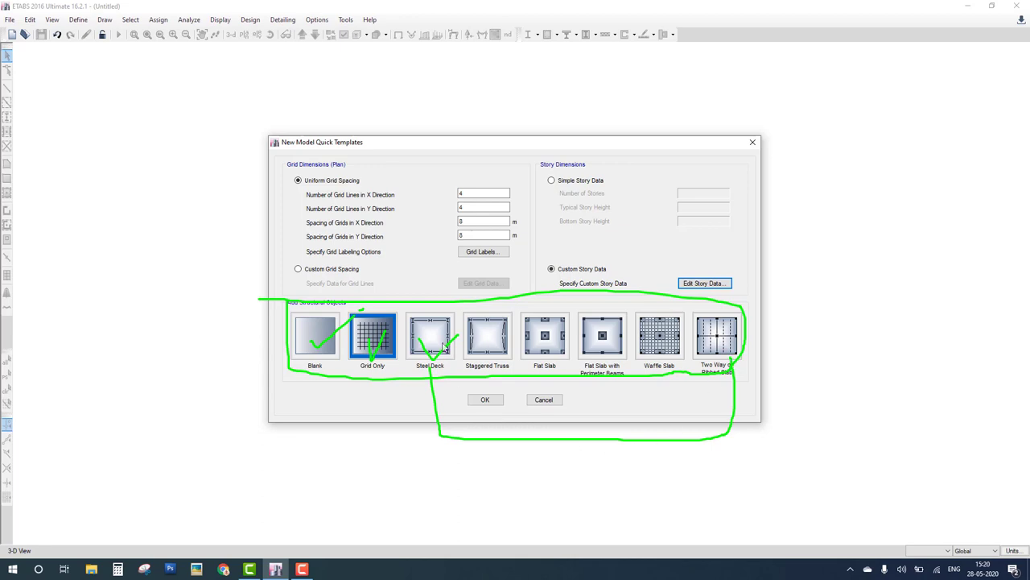
pyautogui.press('Escape')
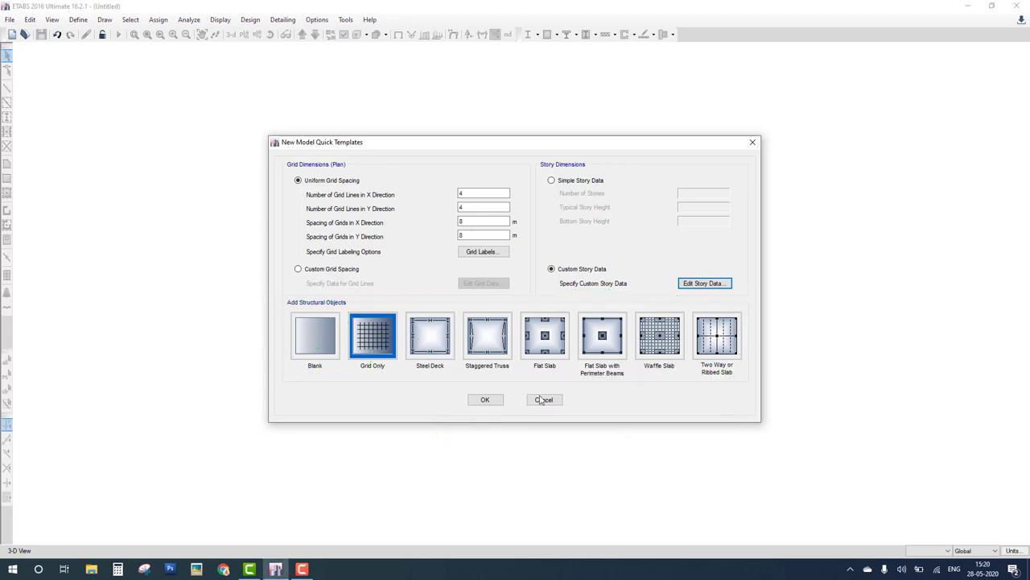
pyautogui.click(553, 350)
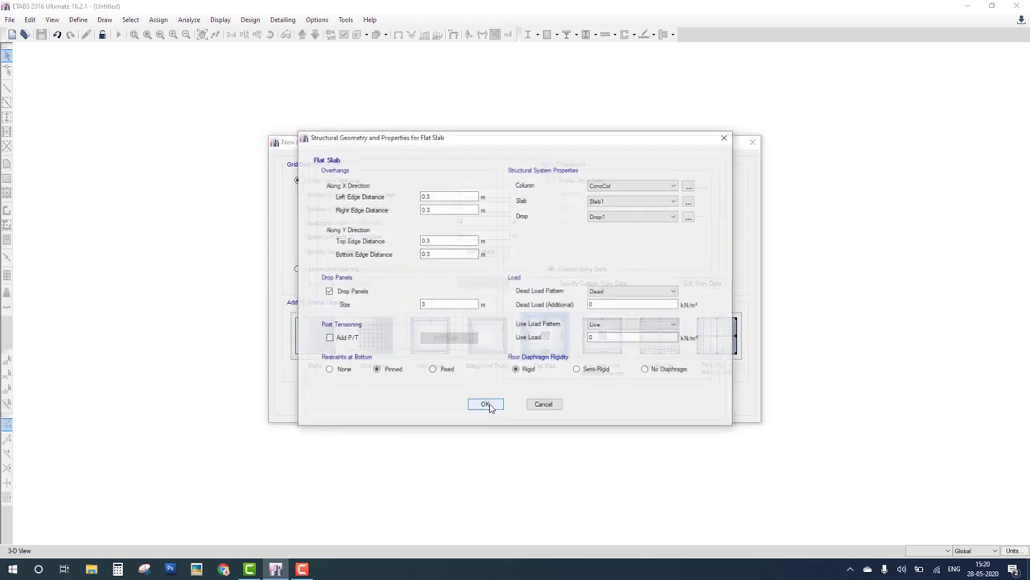
pyautogui.click(486, 404)
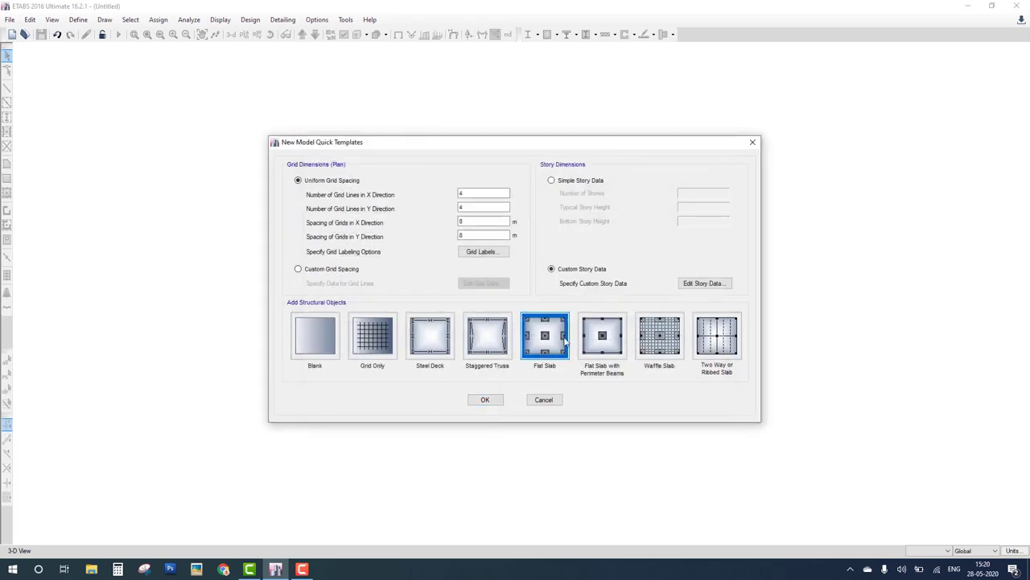
# Review the Flat Slab column, slab, drop panel and dead/live load settings, then accept the defaults.
pyautogui.click(566, 342)
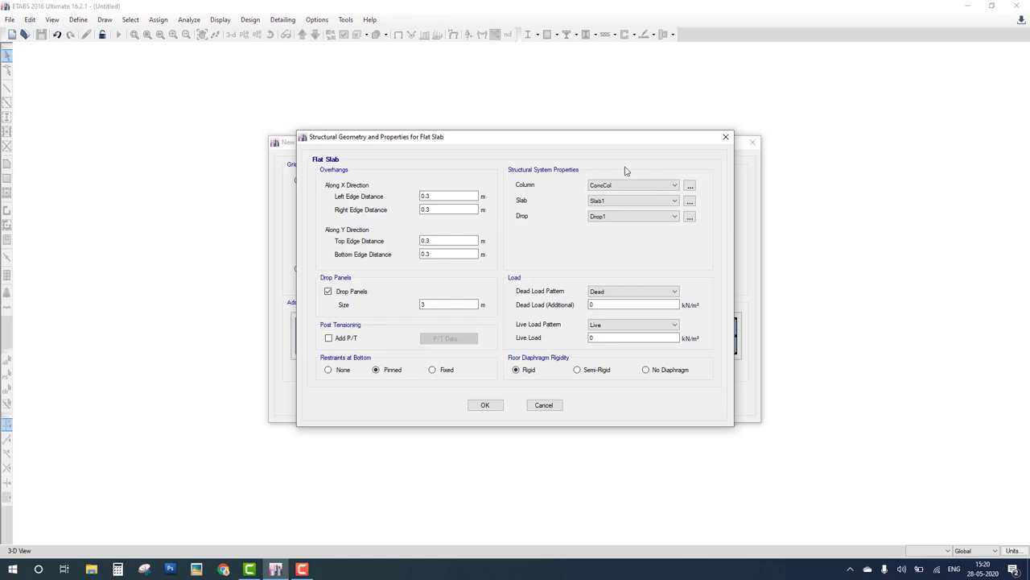
pyautogui.moveTo(557, 184); pyautogui.dragTo(595, 157)
pyautogui.moveTo(537, 241); pyautogui.dragTo(597, 206)
pyautogui.moveTo(562, 276); pyautogui.dragTo(611, 244)
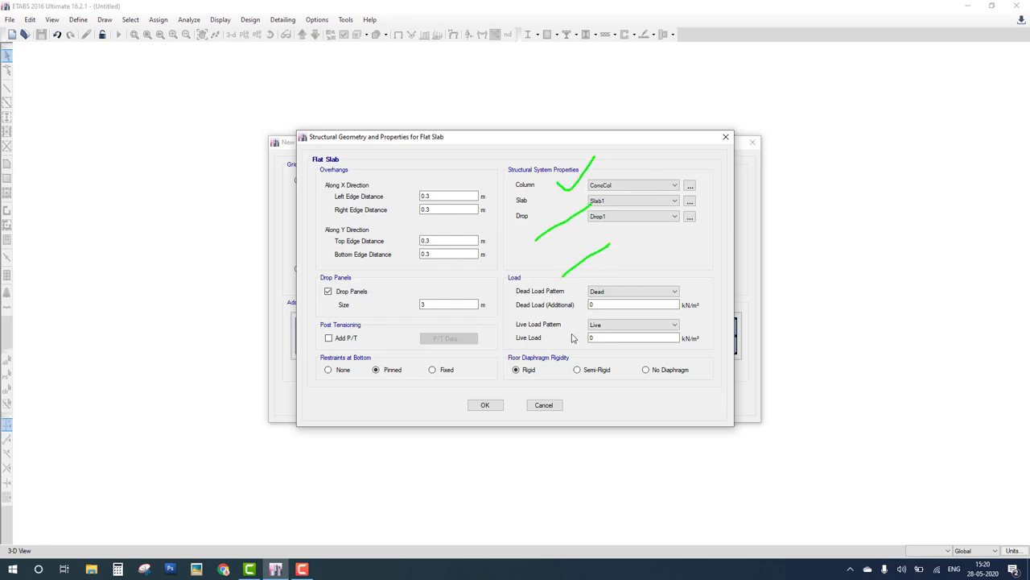
pyautogui.moveTo(573, 341); pyautogui.dragTo(644, 285)
pyautogui.press('Escape')
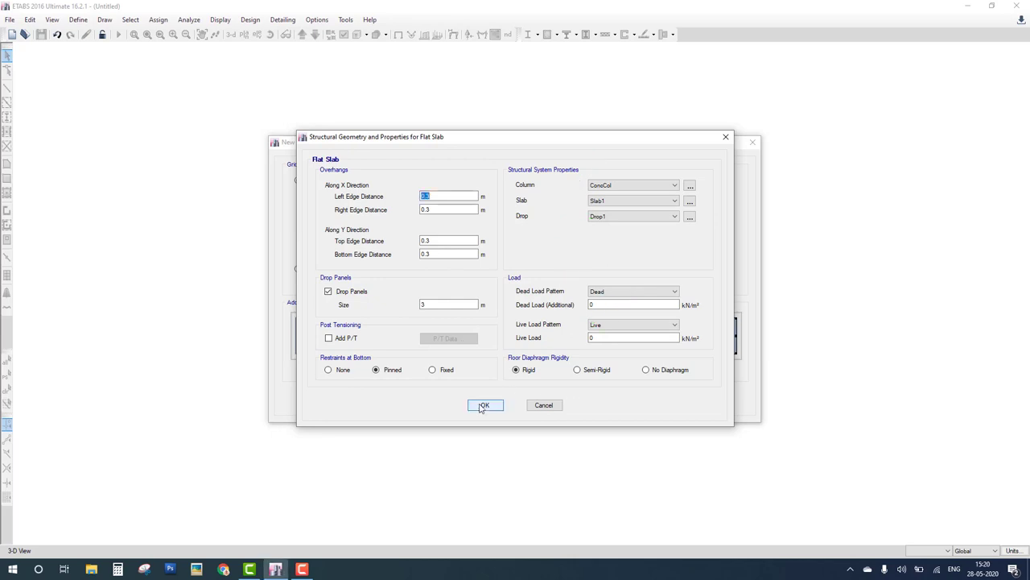
pyautogui.click(483, 406)
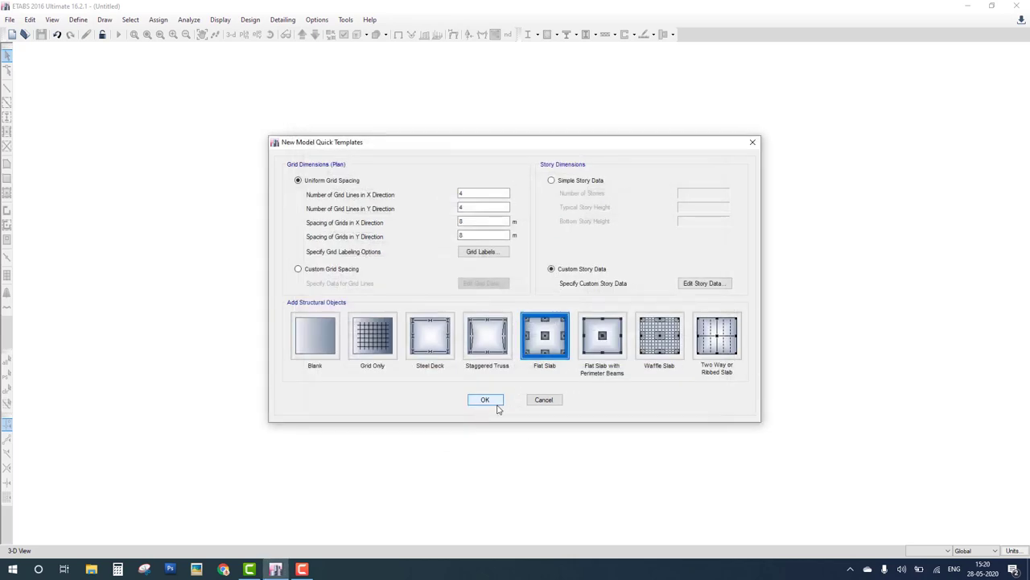